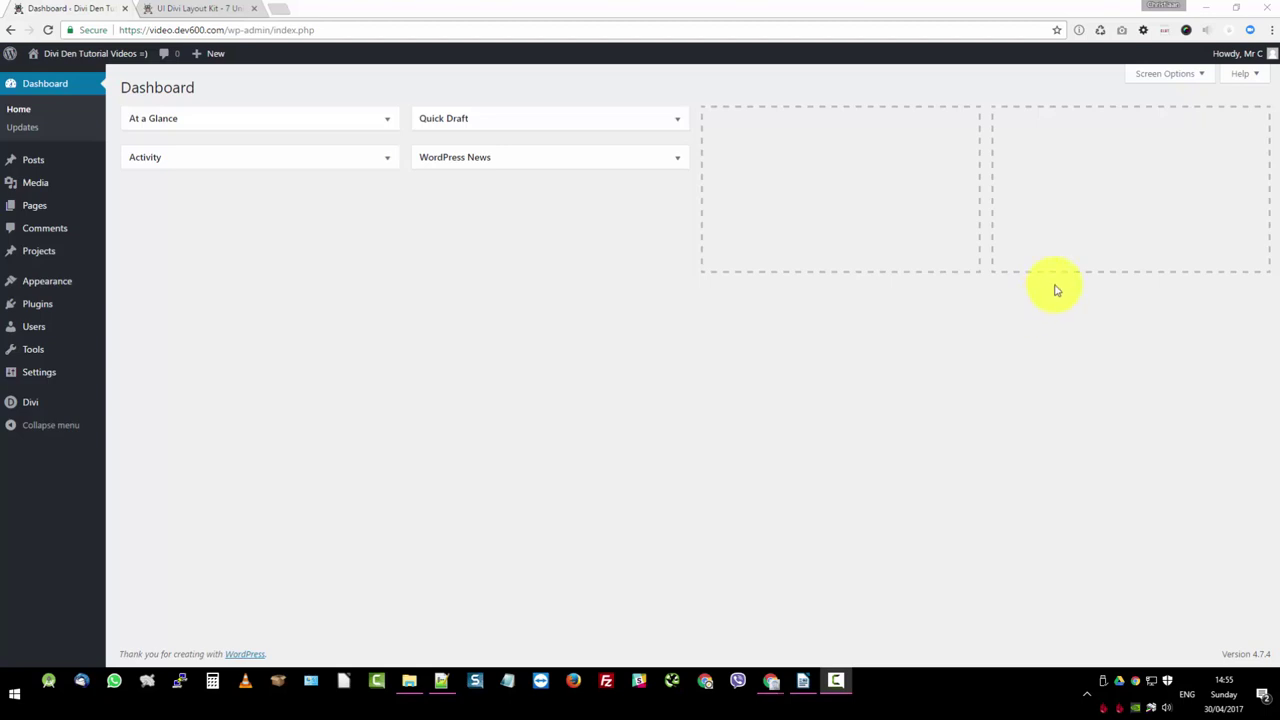
- Preview the first person module's CSS in the UI Divi Layout Kit folder, then return to the Dashboard
{"action": "left_click", "coordinate": [1213, 12]}
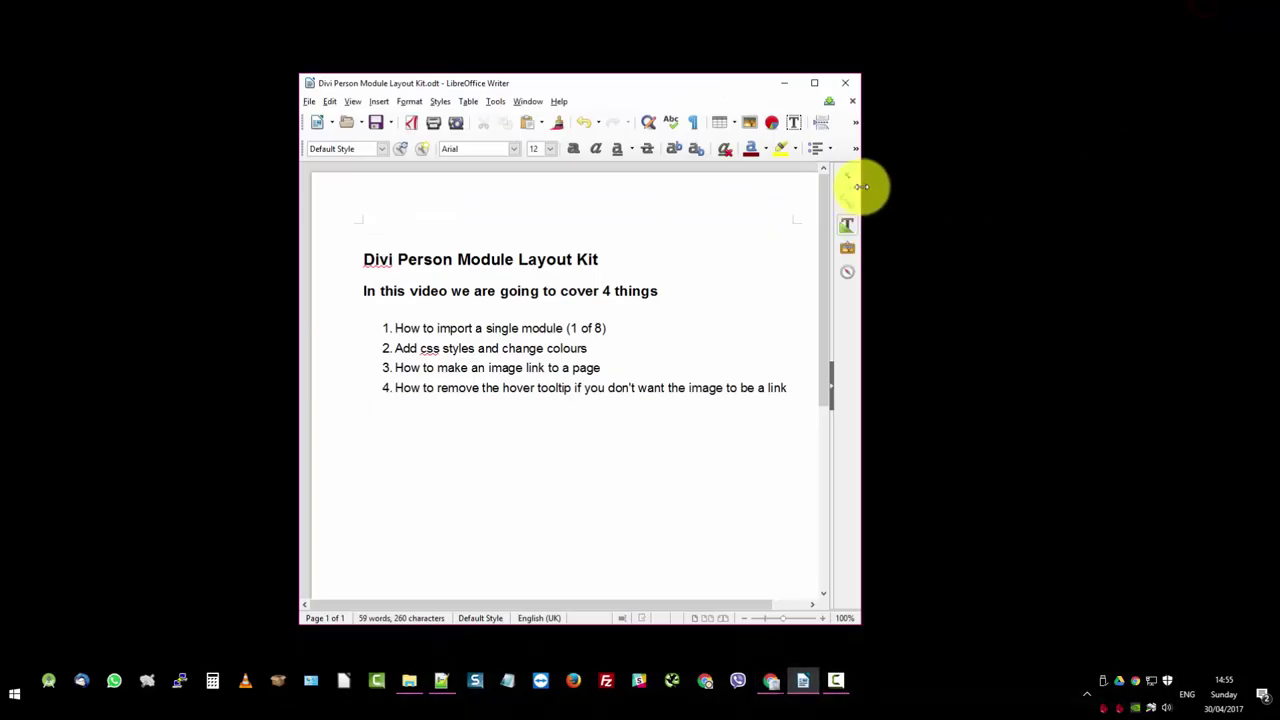
{"action": "left_click", "coordinate": [784, 80]}
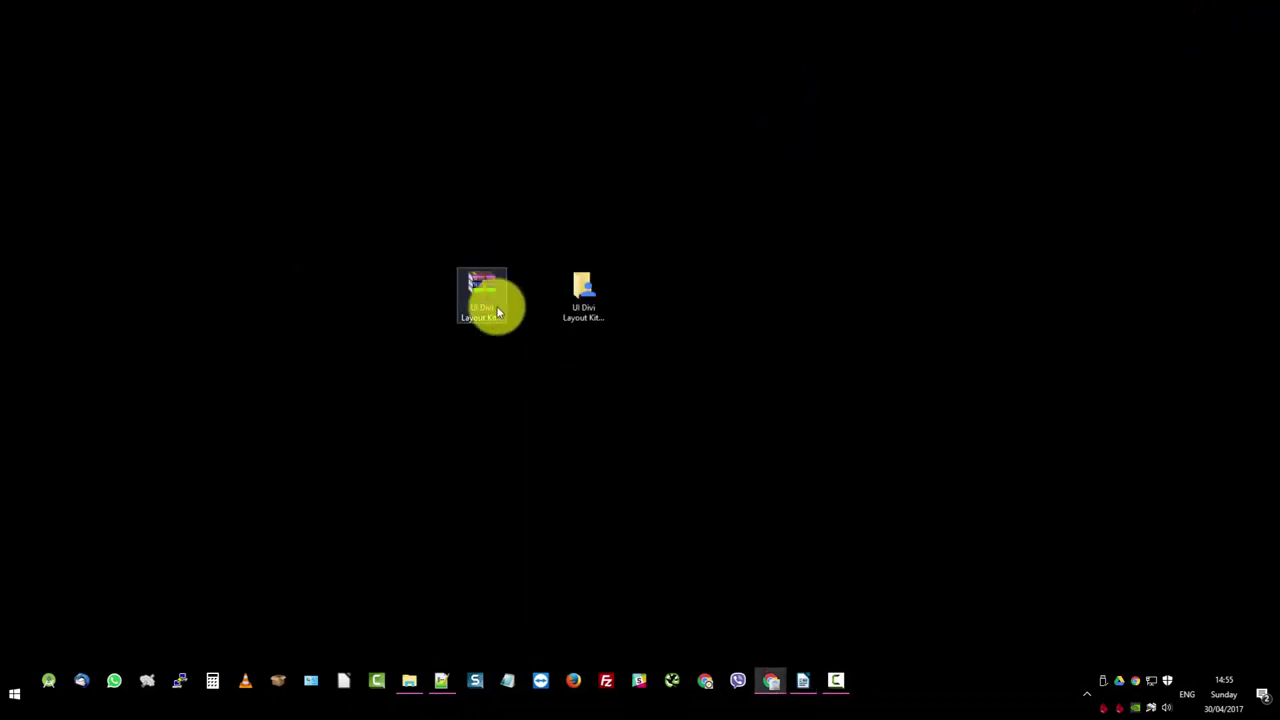
{"action": "double_click", "coordinate": [599, 304]}
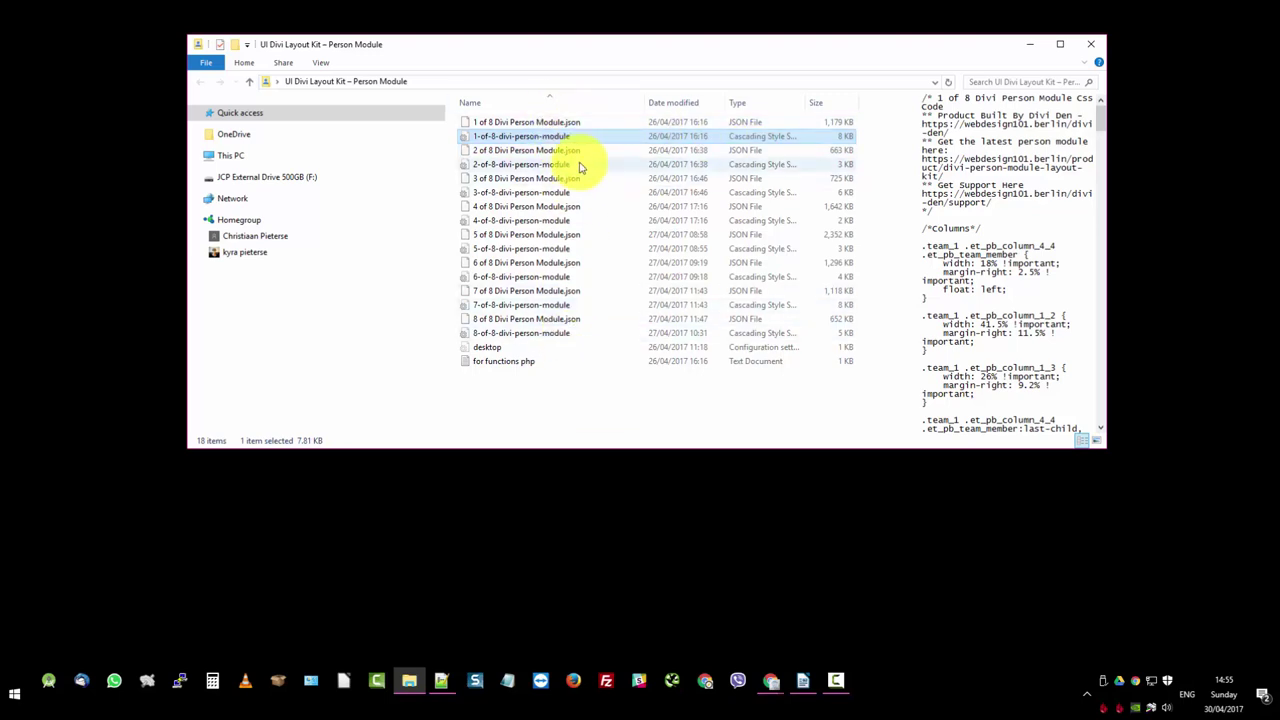
{"action": "left_click_drag", "start_coordinate": [572, 134], "coordinate": [603, 143]}
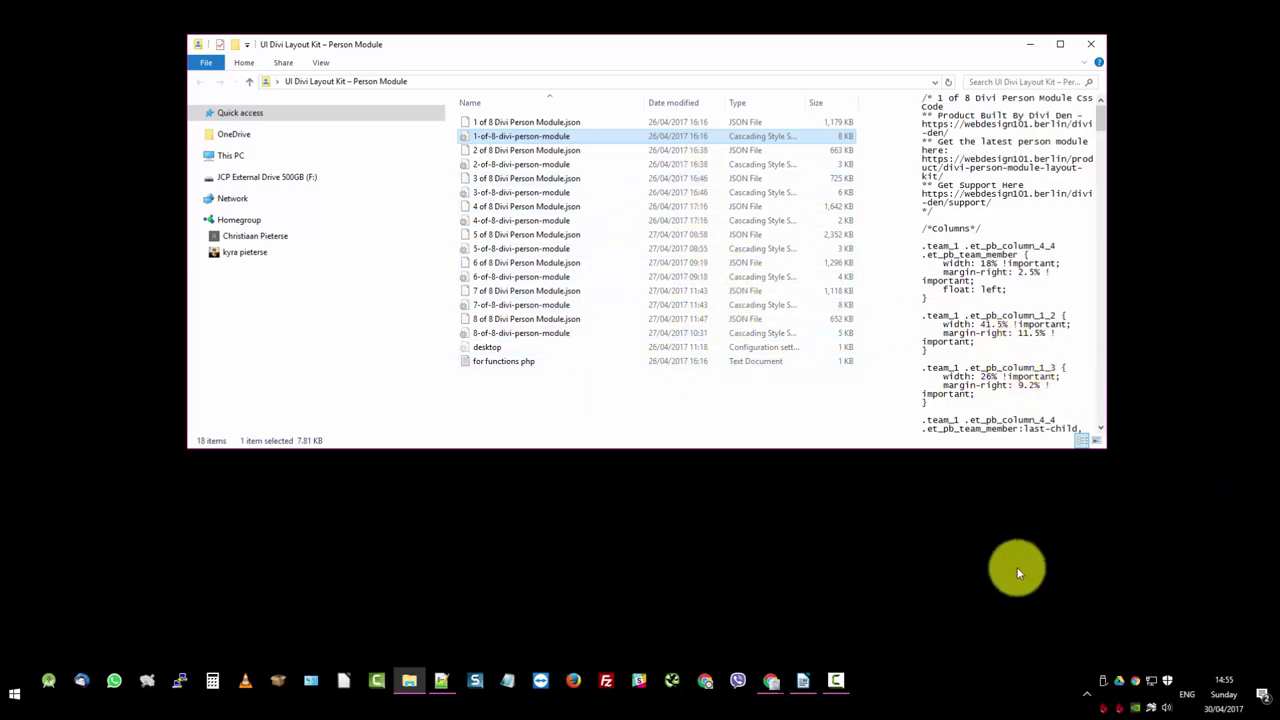
{"action": "left_click", "coordinate": [771, 680]}
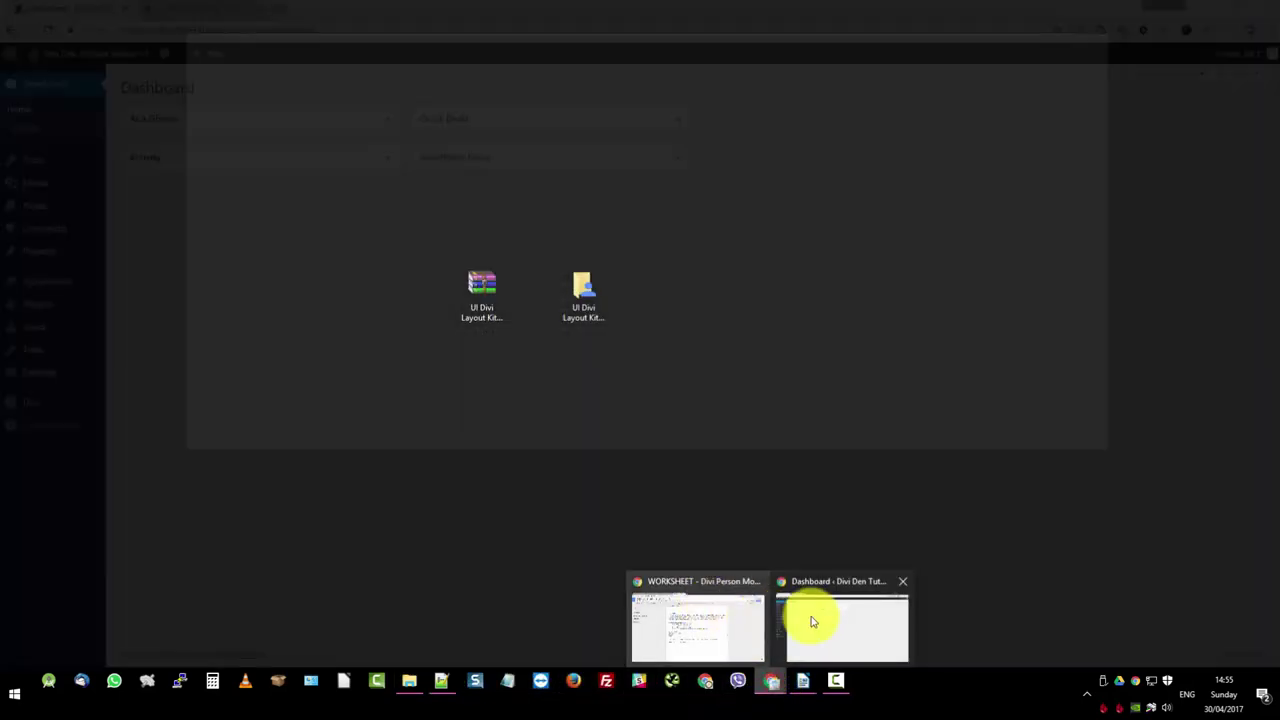
{"action": "left_click", "coordinate": [809, 612]}
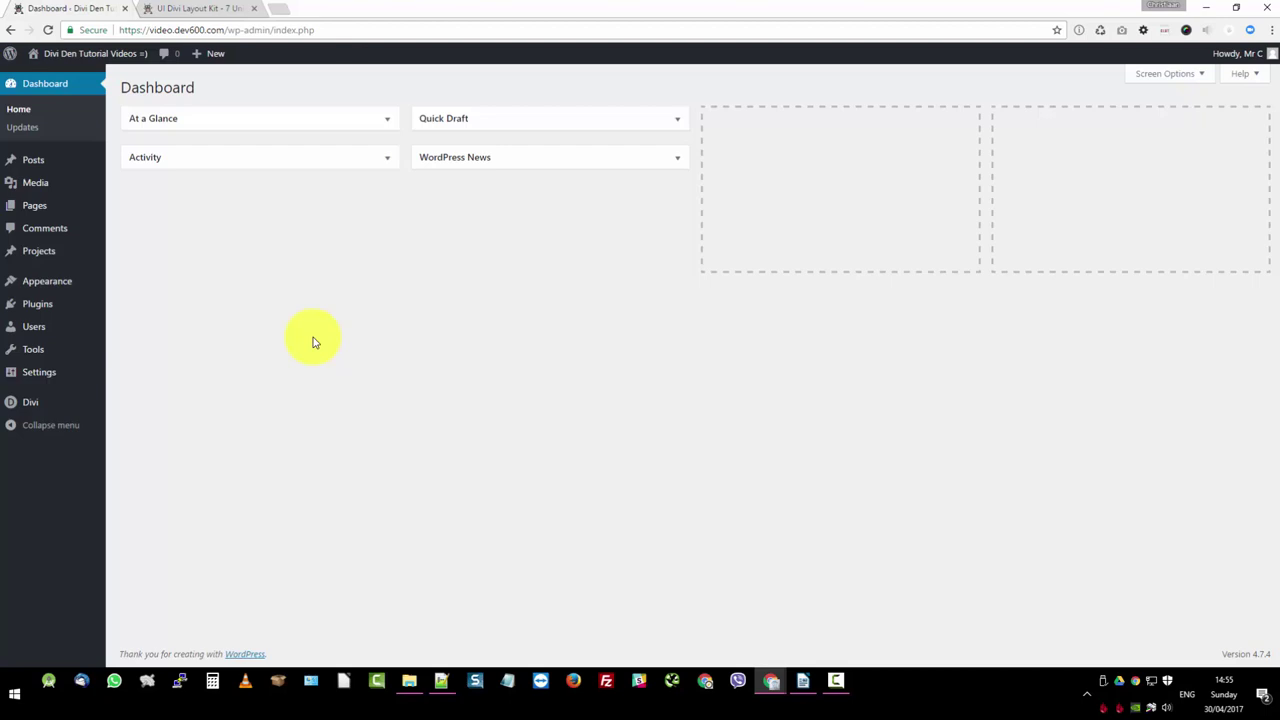
- Bring up the Divi flyout submenu in the admin sidebar
{"action": "mouse_move", "coordinate": [42, 413]}
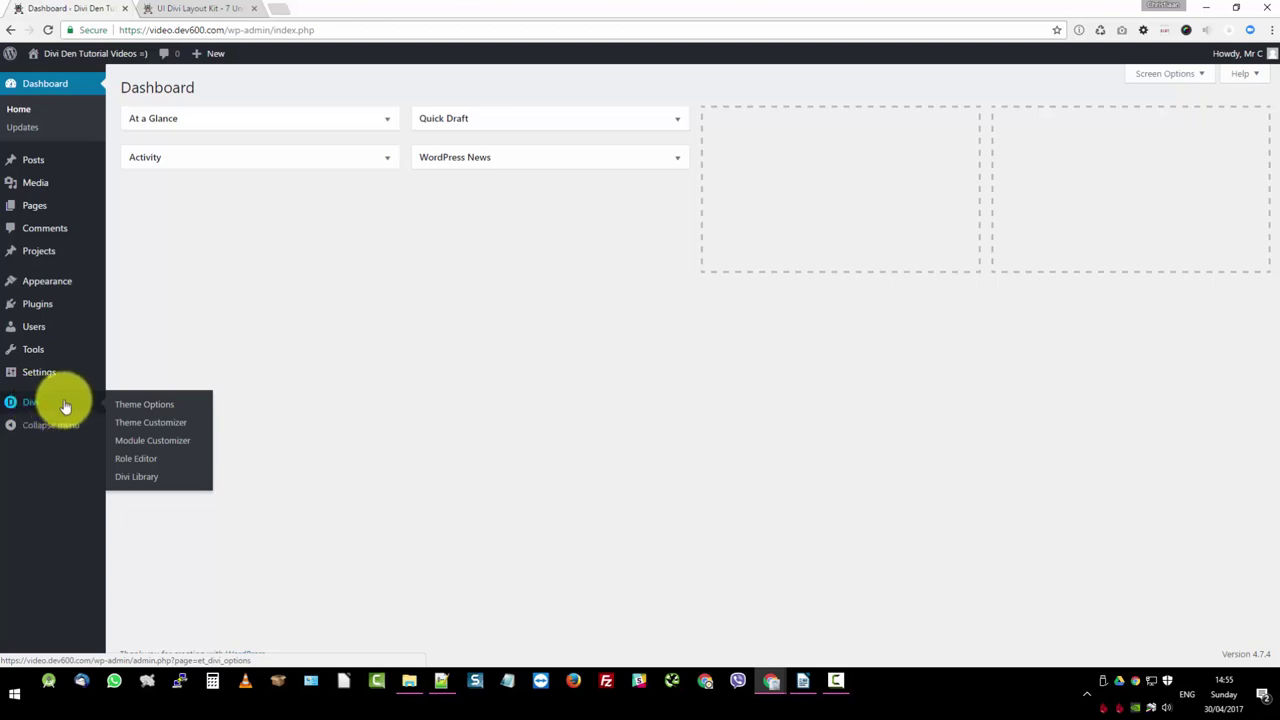
- Import '1 of 8 Divi Person Module.json' into the Divi Library through Import & Export
{"action": "left_click", "coordinate": [136, 478]}
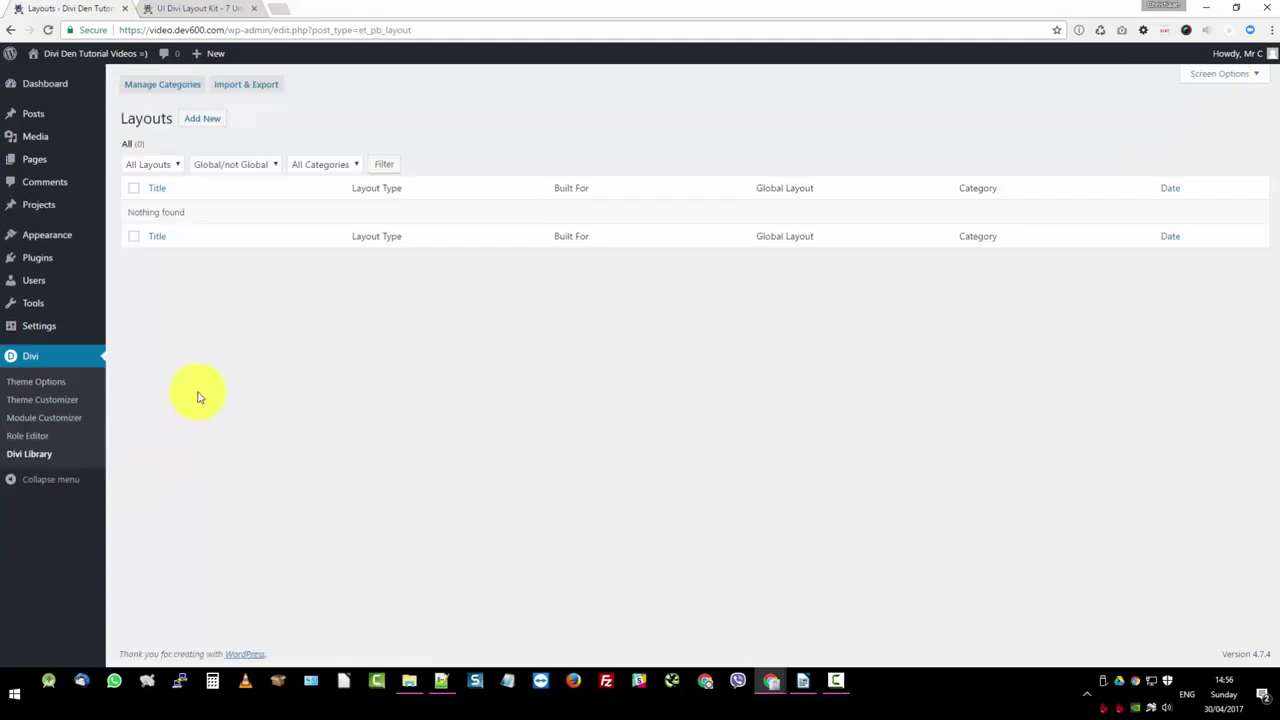
{"action": "left_click", "coordinate": [251, 84]}
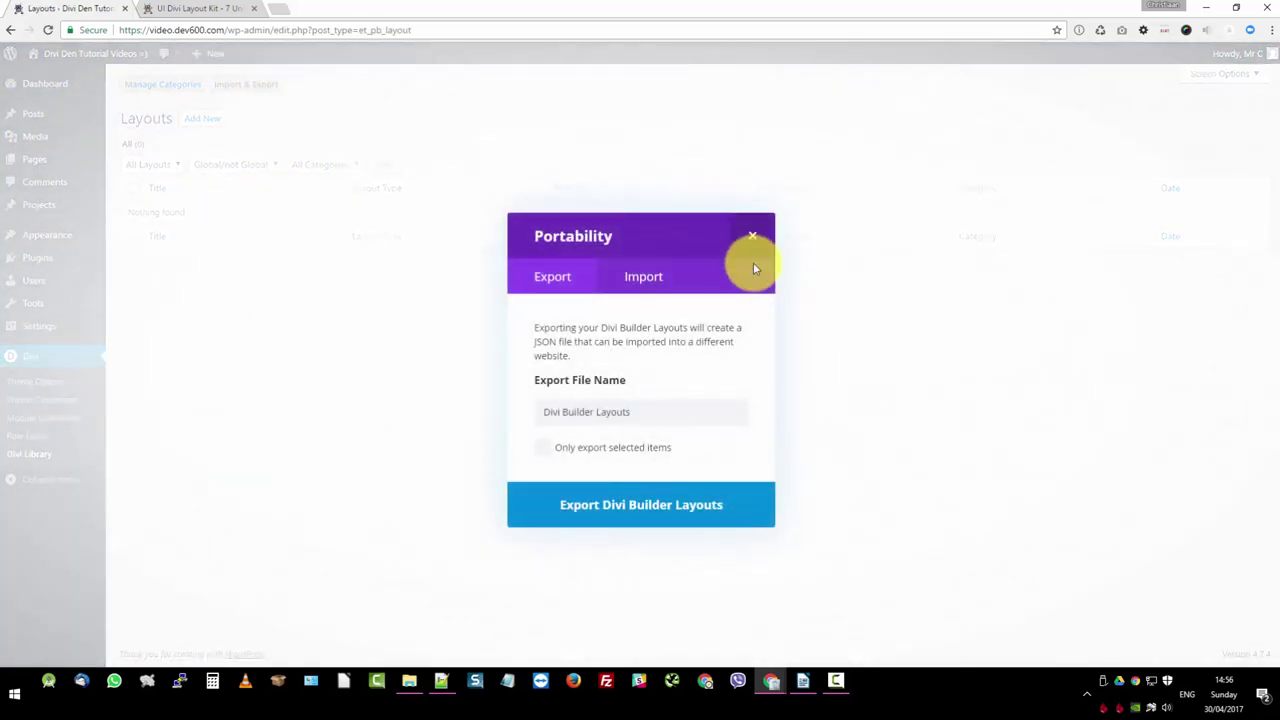
{"action": "left_click", "coordinate": [643, 277]}
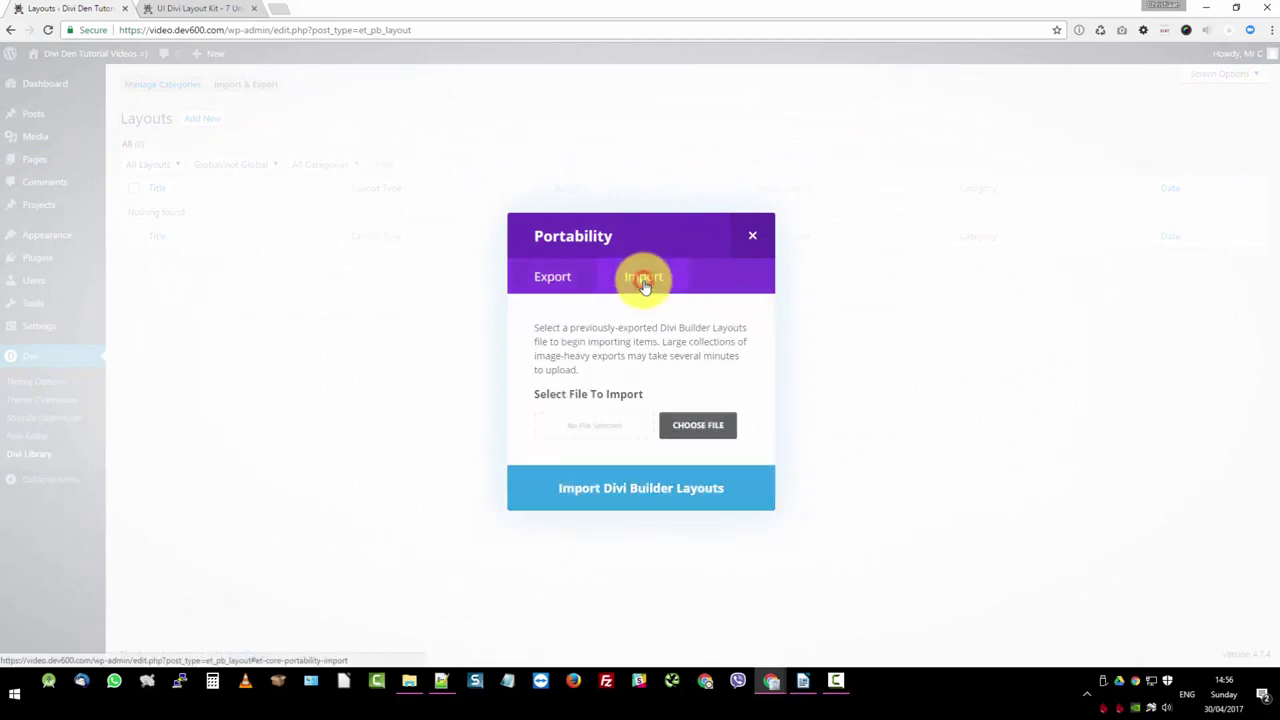
{"action": "left_click", "coordinate": [694, 425]}
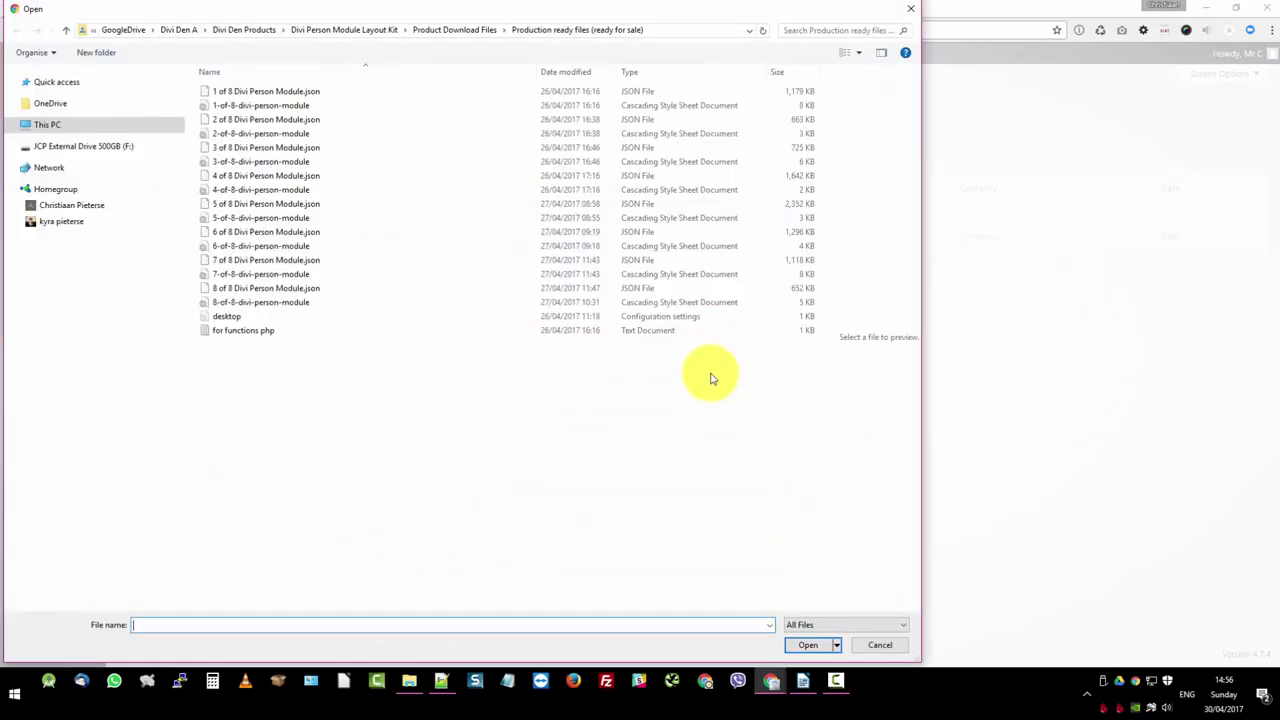
{"action": "left_click", "coordinate": [310, 92]}
{"action": "double_click", "coordinate": [306, 92]}
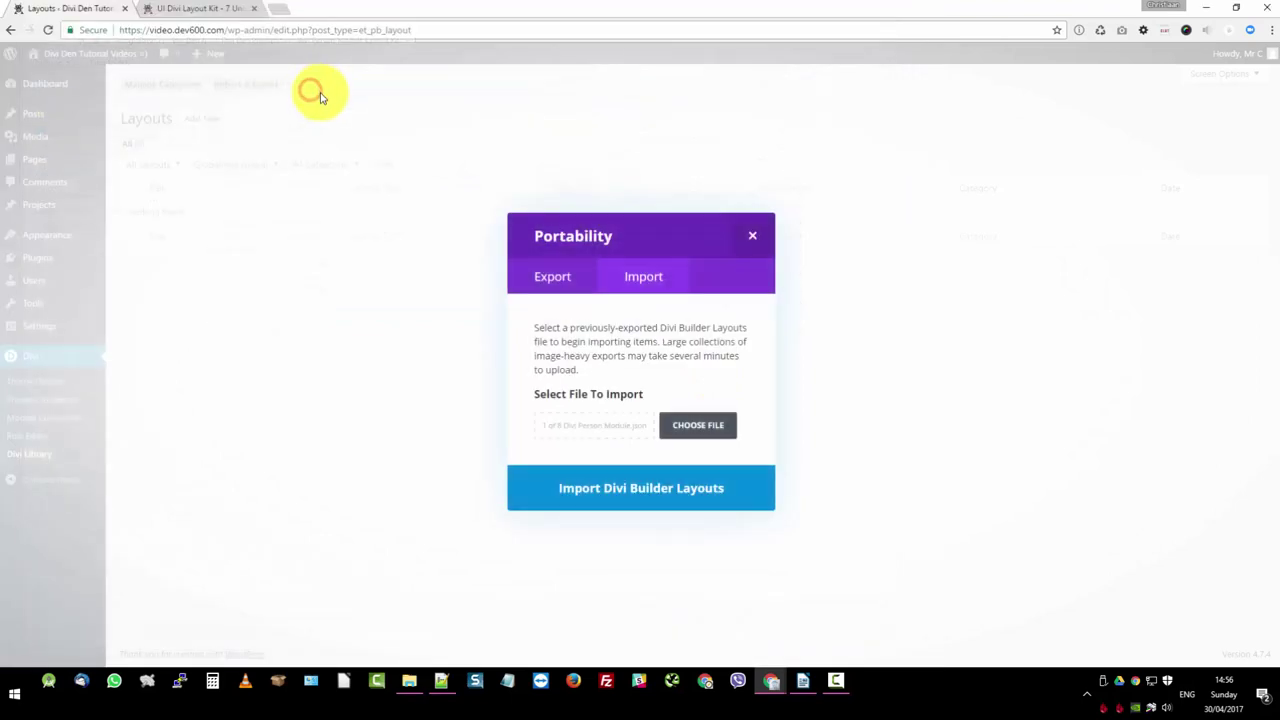
{"action": "left_click", "coordinate": [625, 495]}
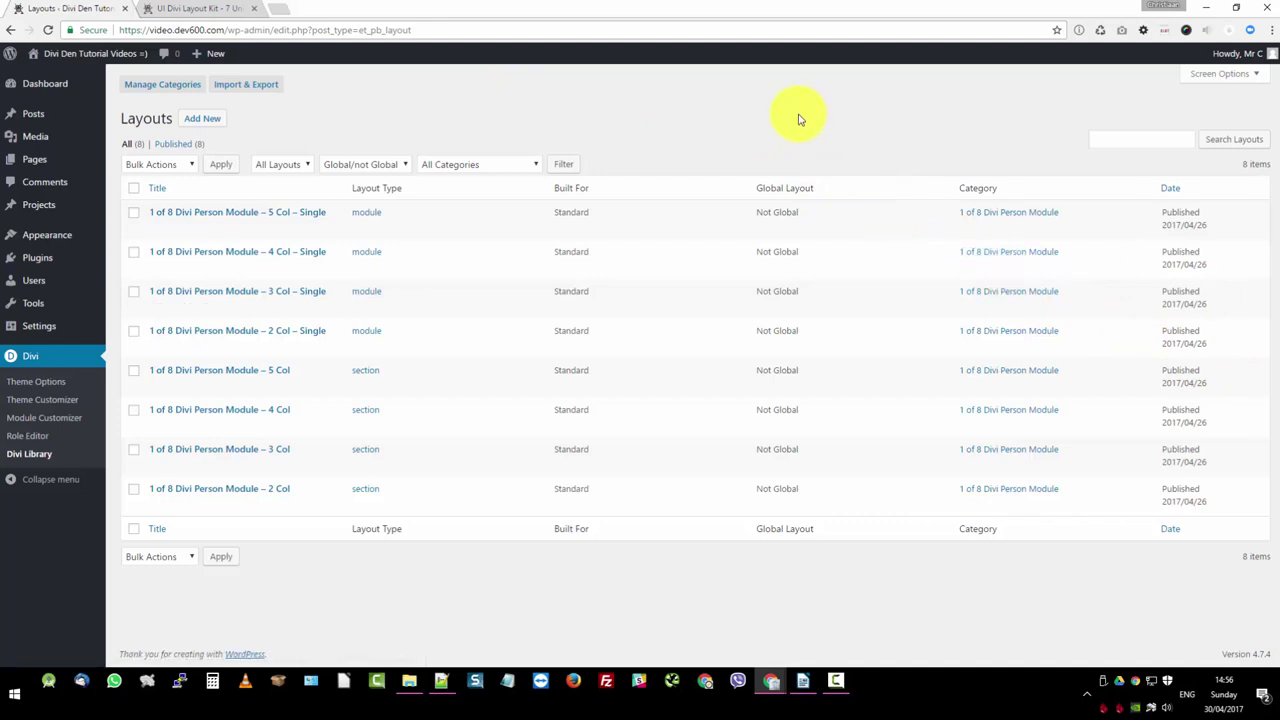
- Put the notes away and start a new WordPress page titled 'test page'
{"action": "key", "text": "alt+Tab"}
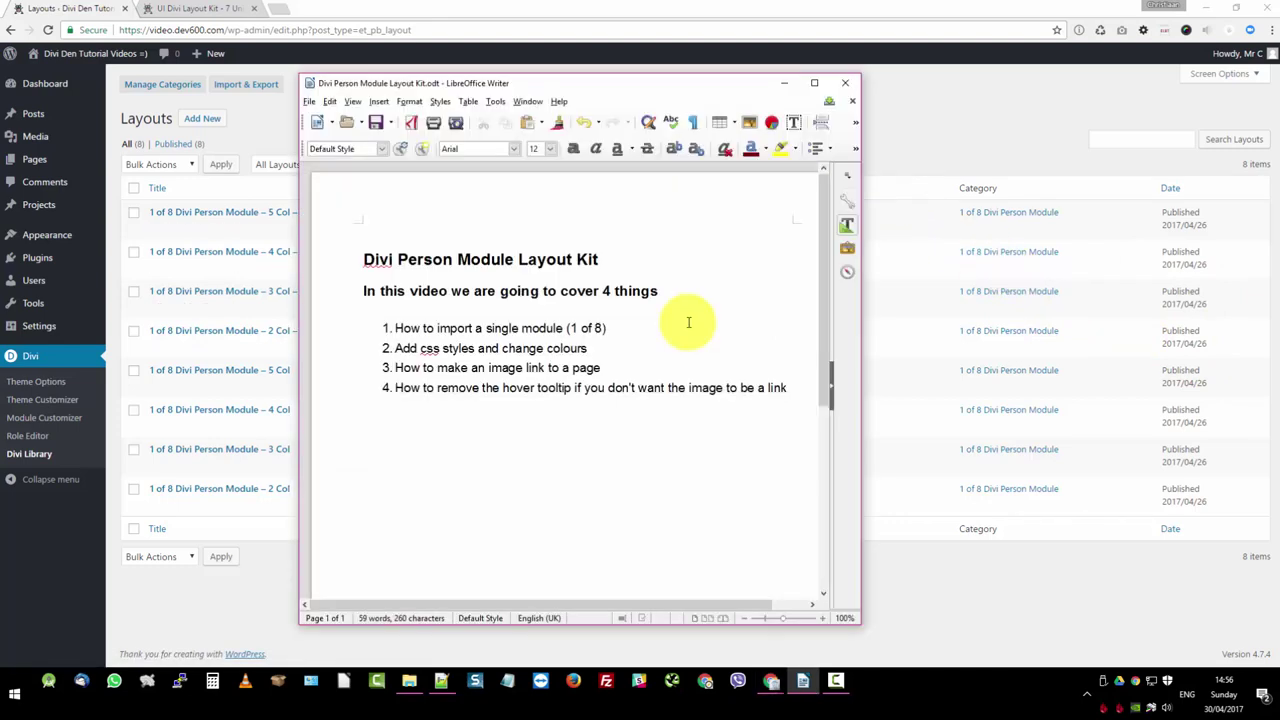
{"action": "left_click", "coordinate": [785, 84]}
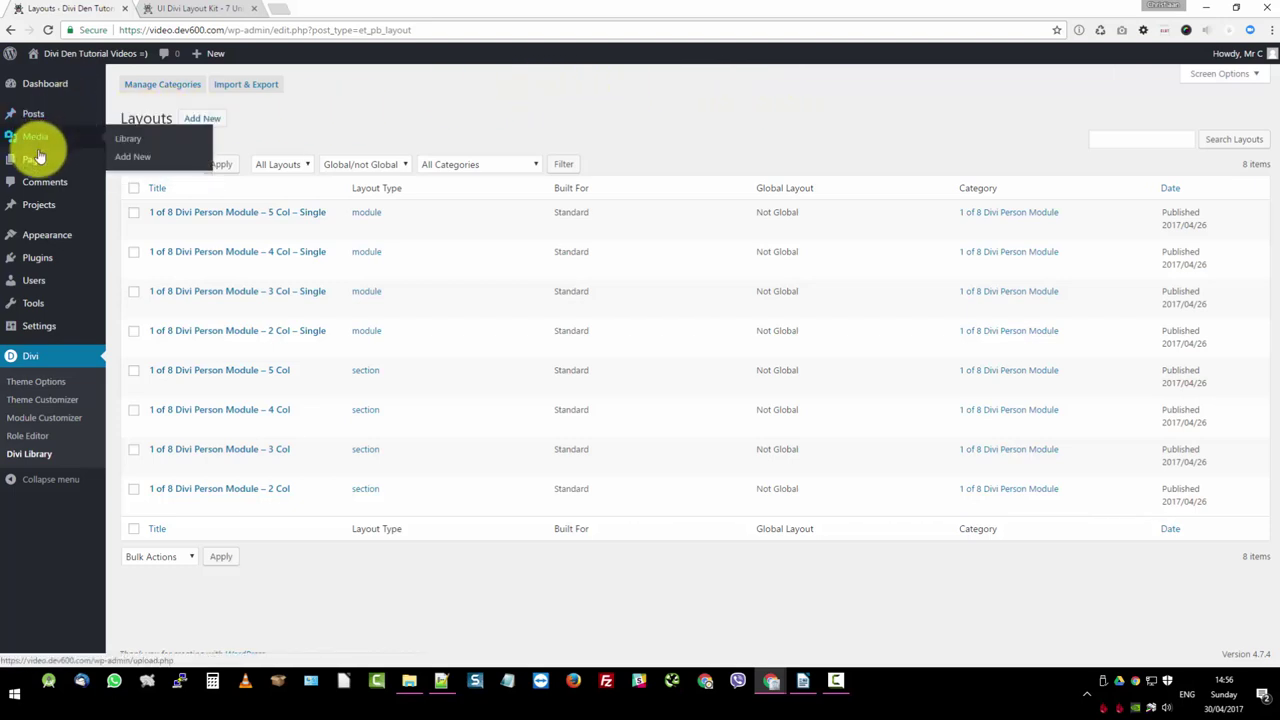
{"action": "mouse_move", "coordinate": [54, 161]}
{"action": "left_click", "coordinate": [128, 165]}
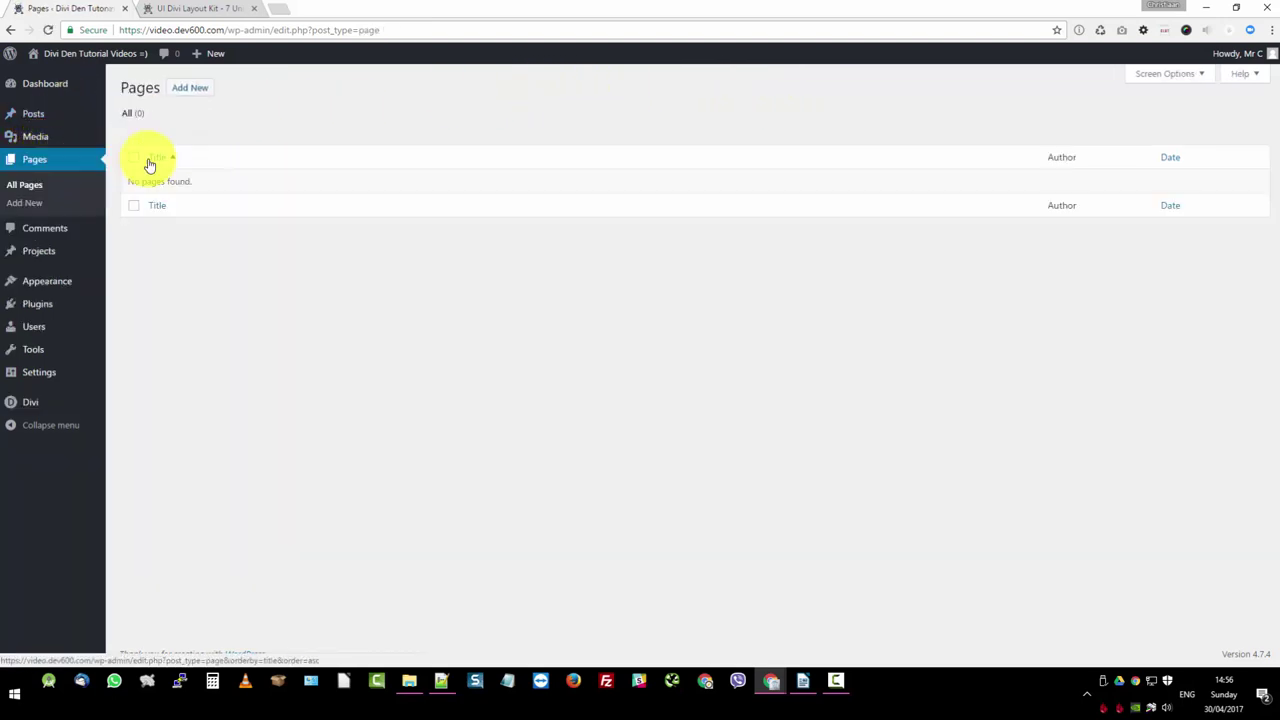
{"action": "left_click", "coordinate": [195, 92]}
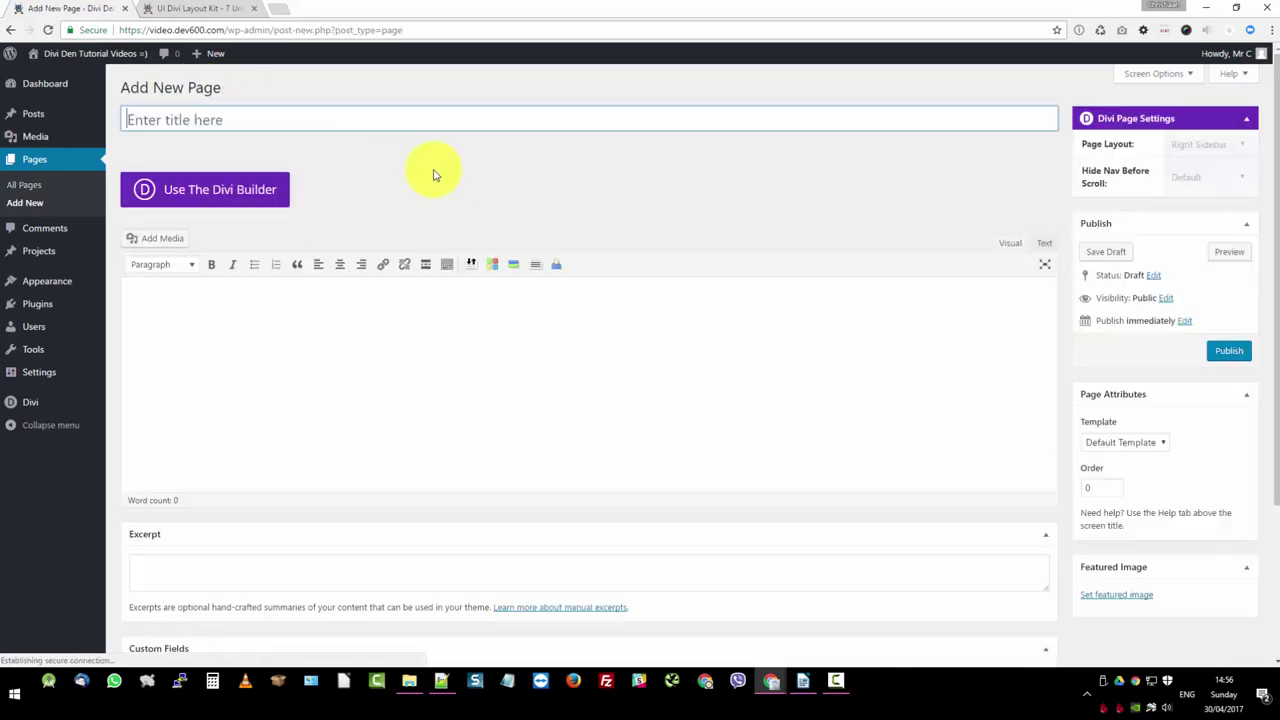
{"action": "type", "text": "test page"}
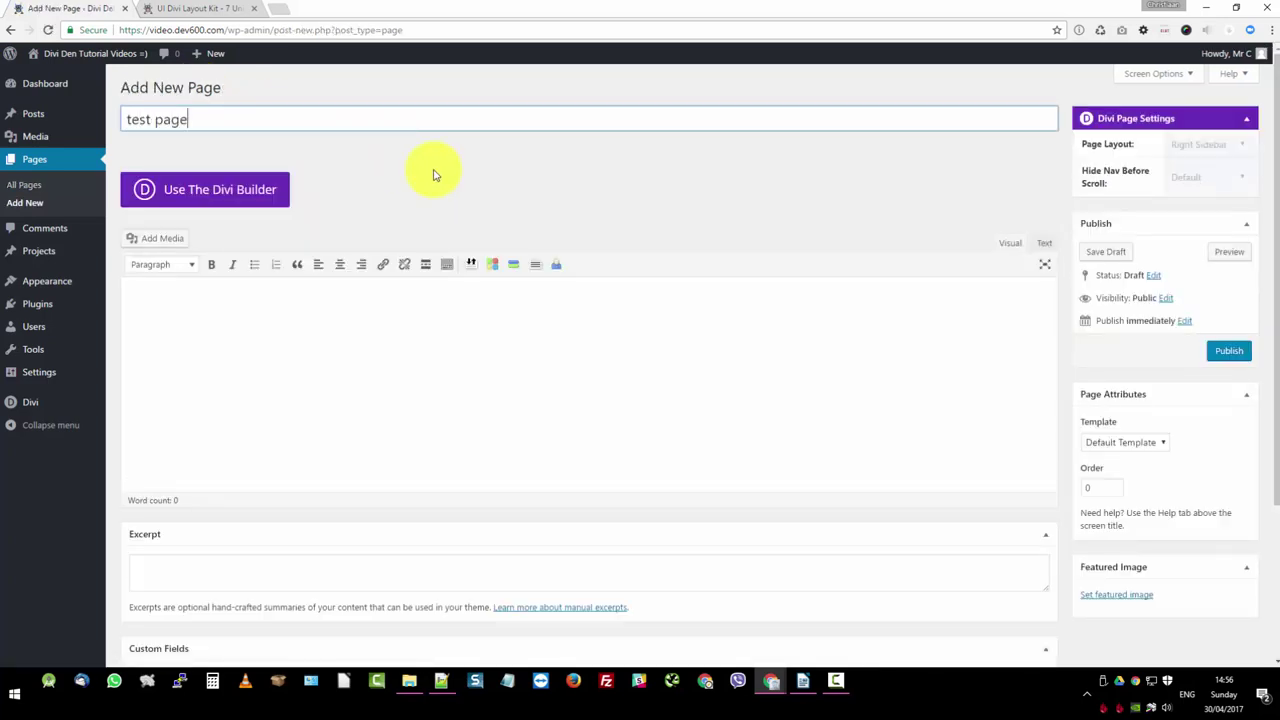
- Switch the page to the Divi Builder and set its template to Blank Page
{"action": "left_click", "coordinate": [222, 189]}
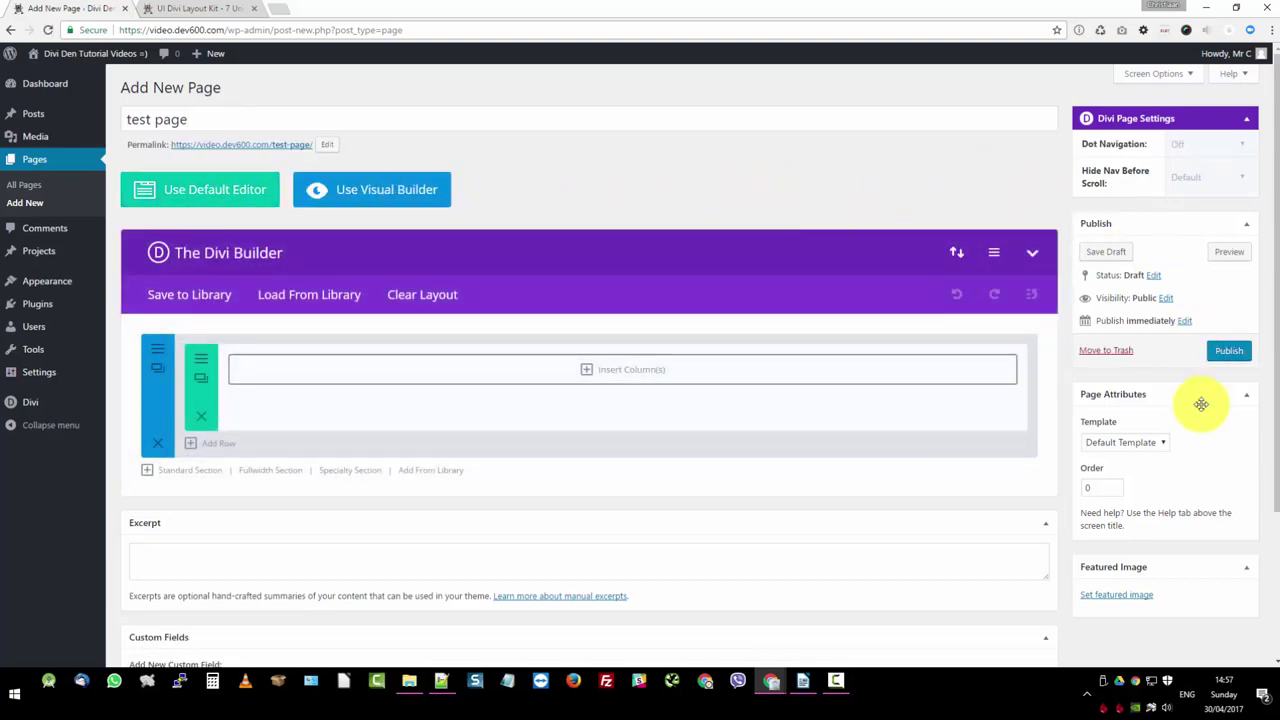
{"action": "left_click", "coordinate": [1162, 442]}
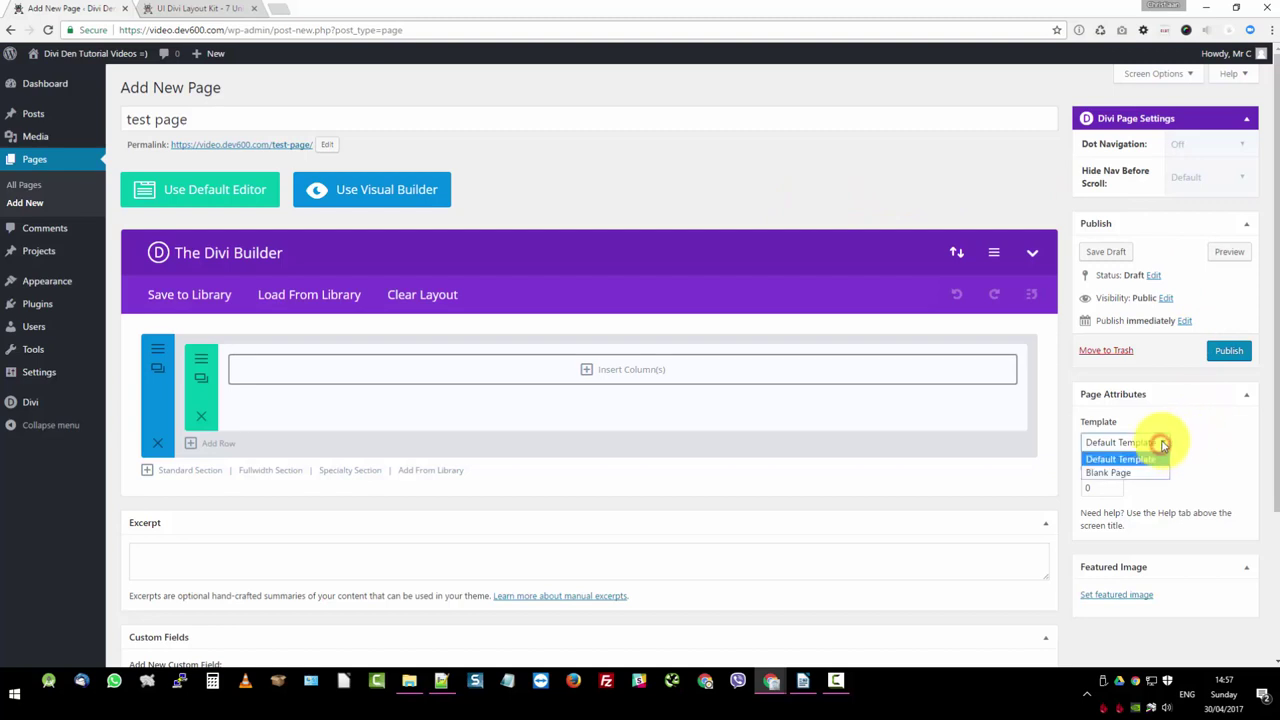
{"action": "left_click", "coordinate": [1148, 472]}
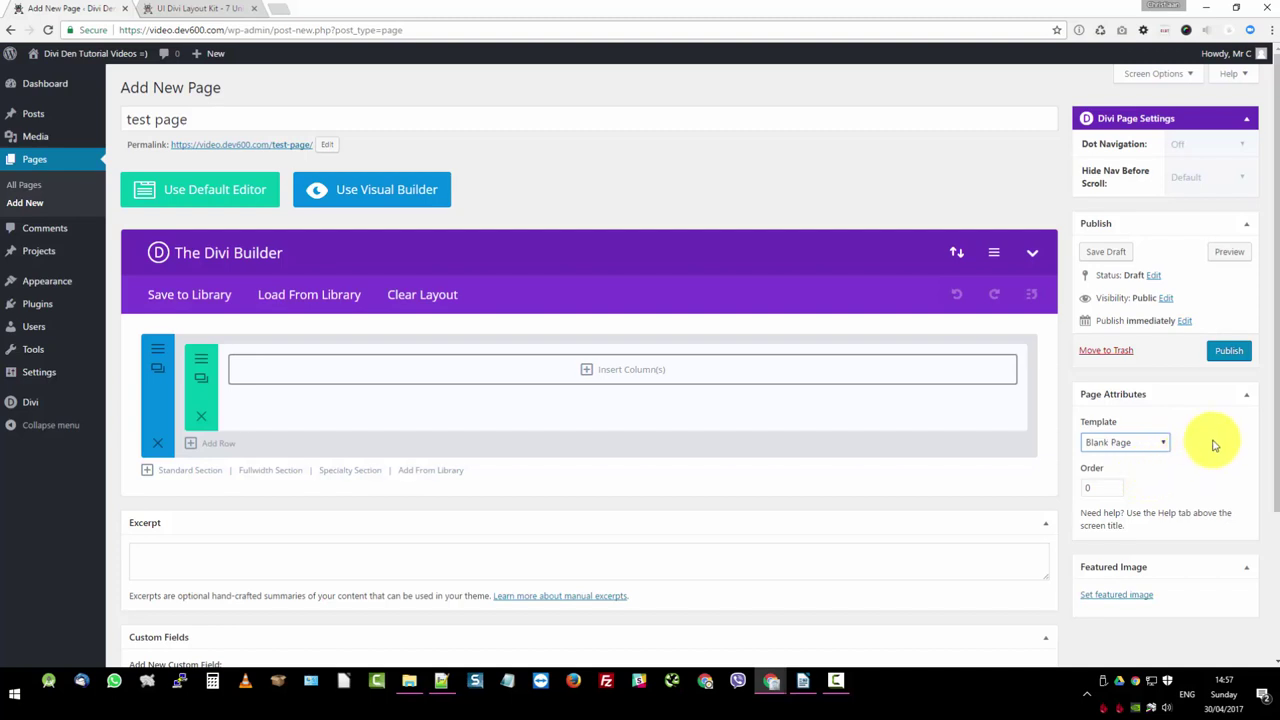
{"action": "left_click", "coordinate": [1178, 443]}
{"action": "left_click", "coordinate": [1168, 444]}
{"action": "left_click", "coordinate": [1167, 443]}
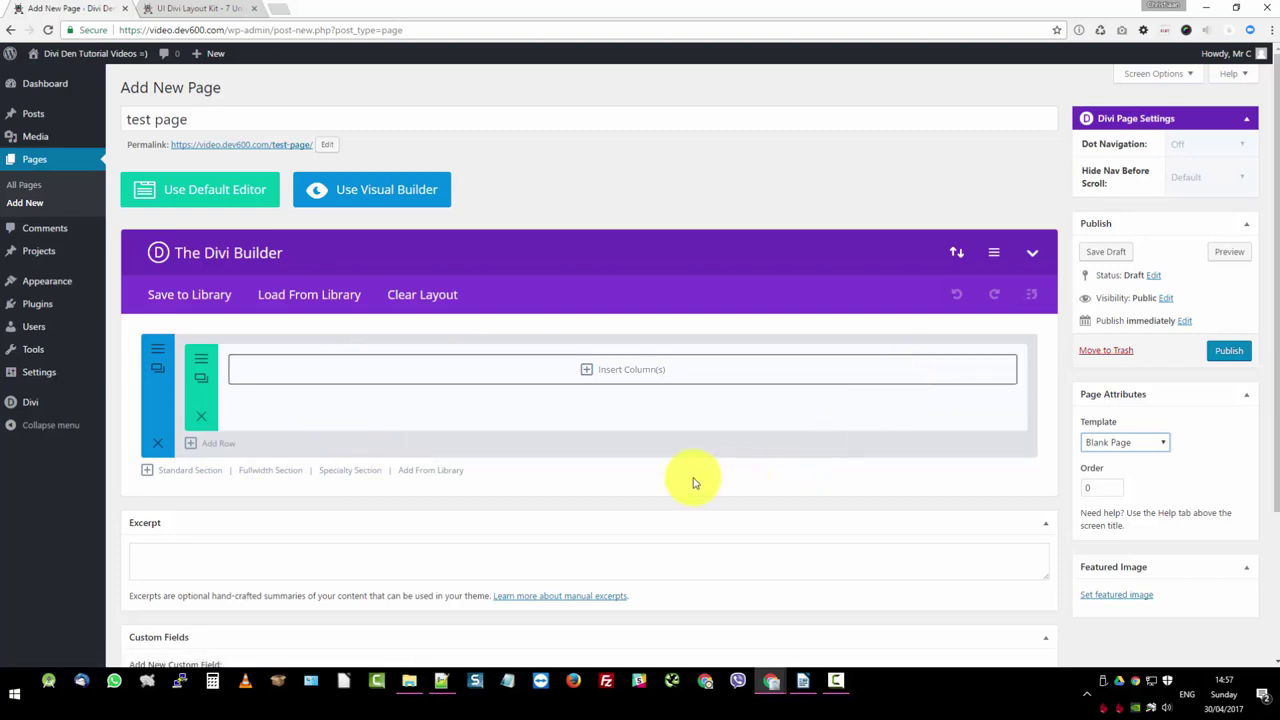
- Insert the four-column person module layout from the library, publish, and open the live page in a new tab
{"action": "left_click", "coordinate": [427, 472]}
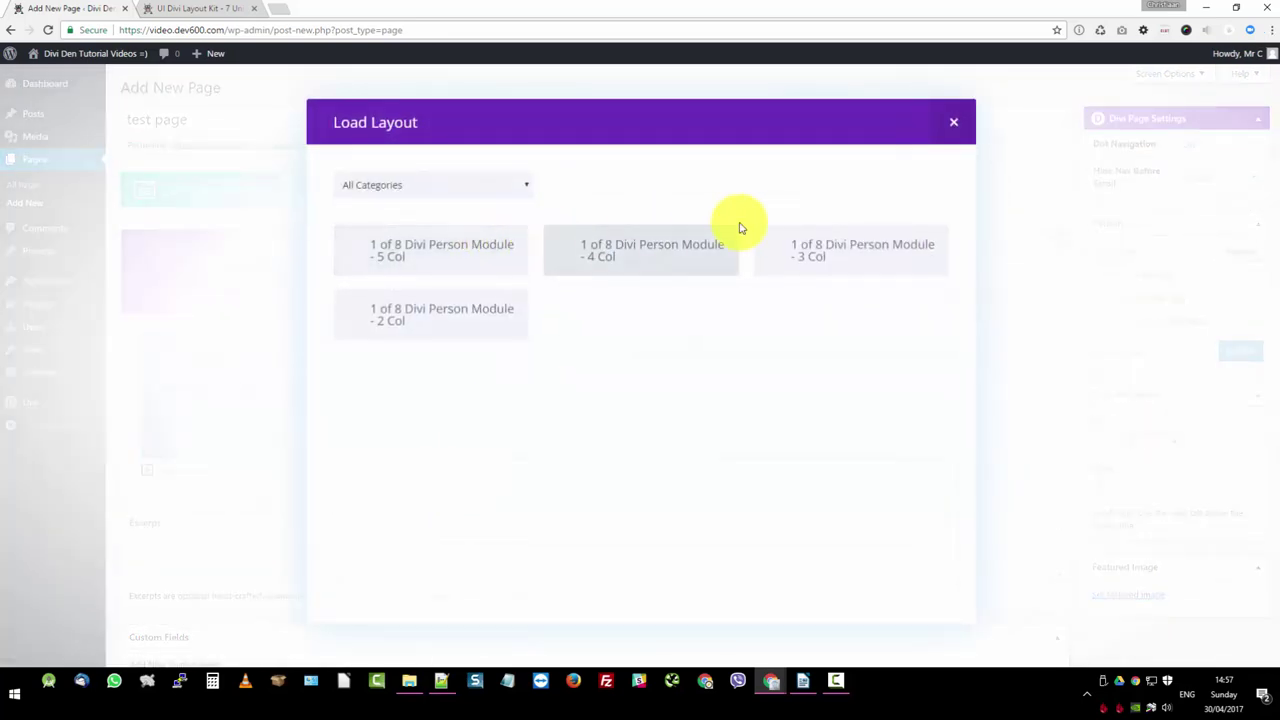
{"action": "left_click", "coordinate": [638, 255]}
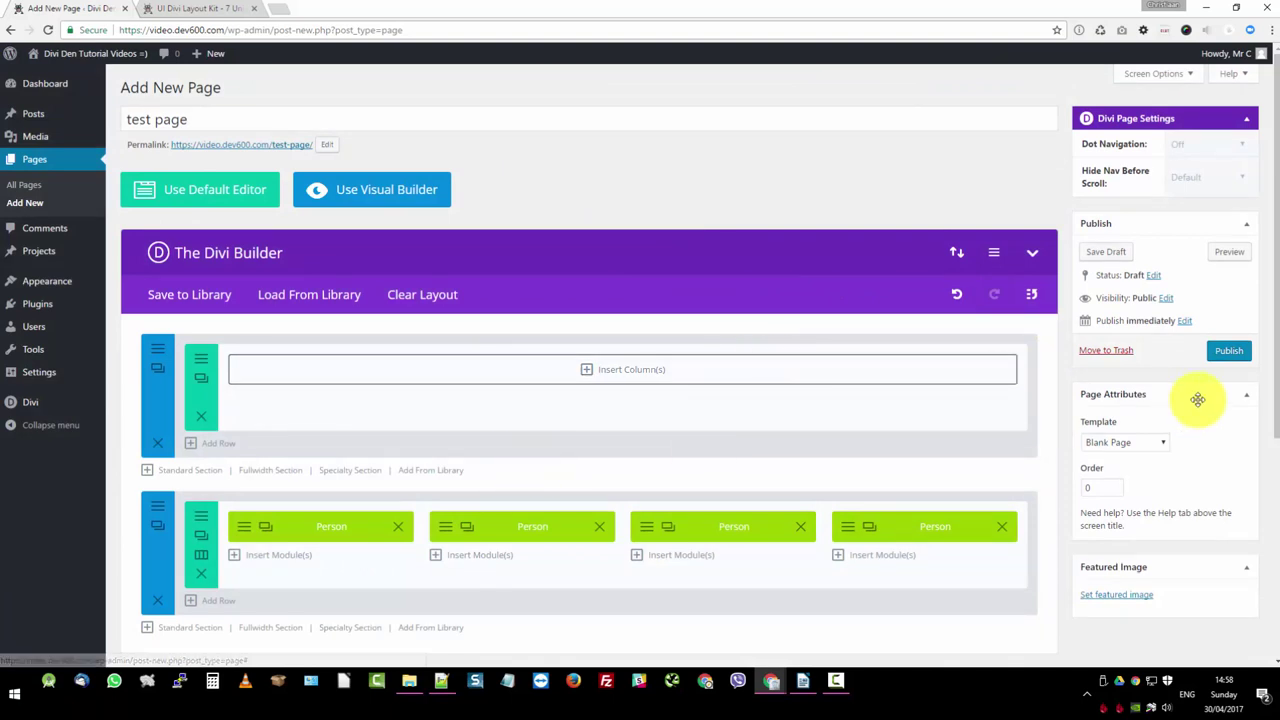
{"action": "left_click", "coordinate": [1230, 353]}
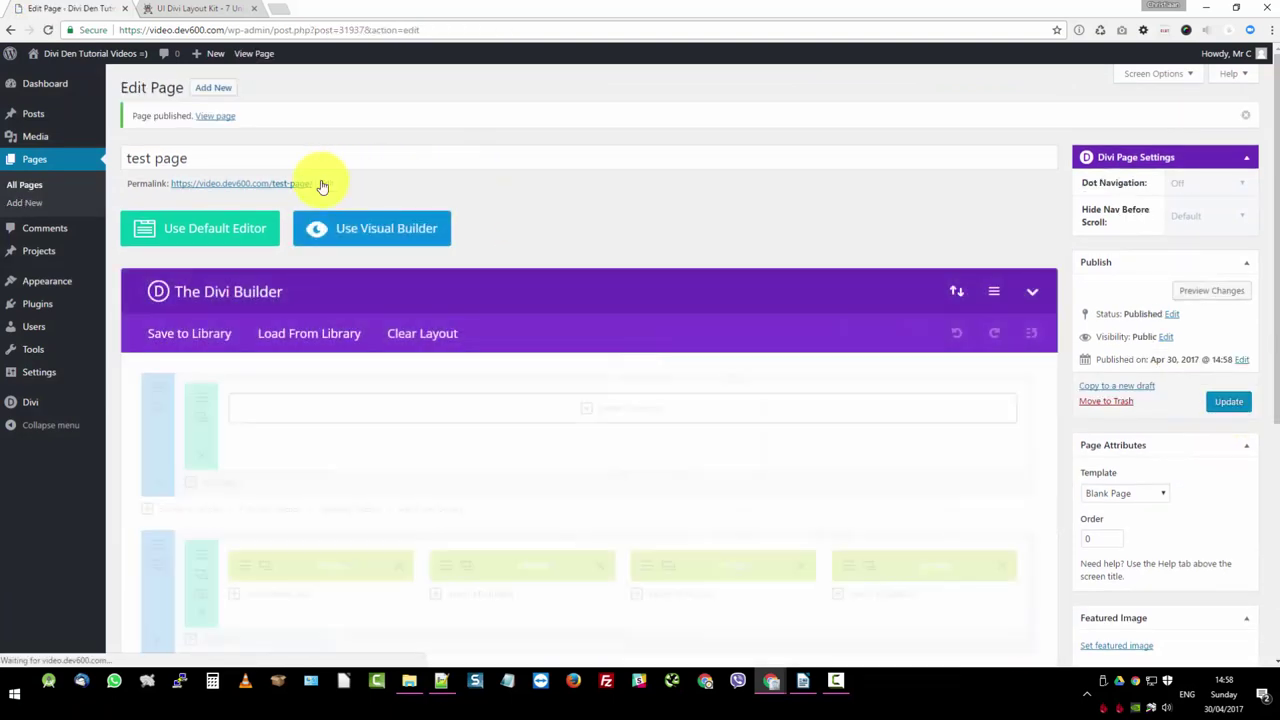
{"action": "right_click", "coordinate": [253, 185]}
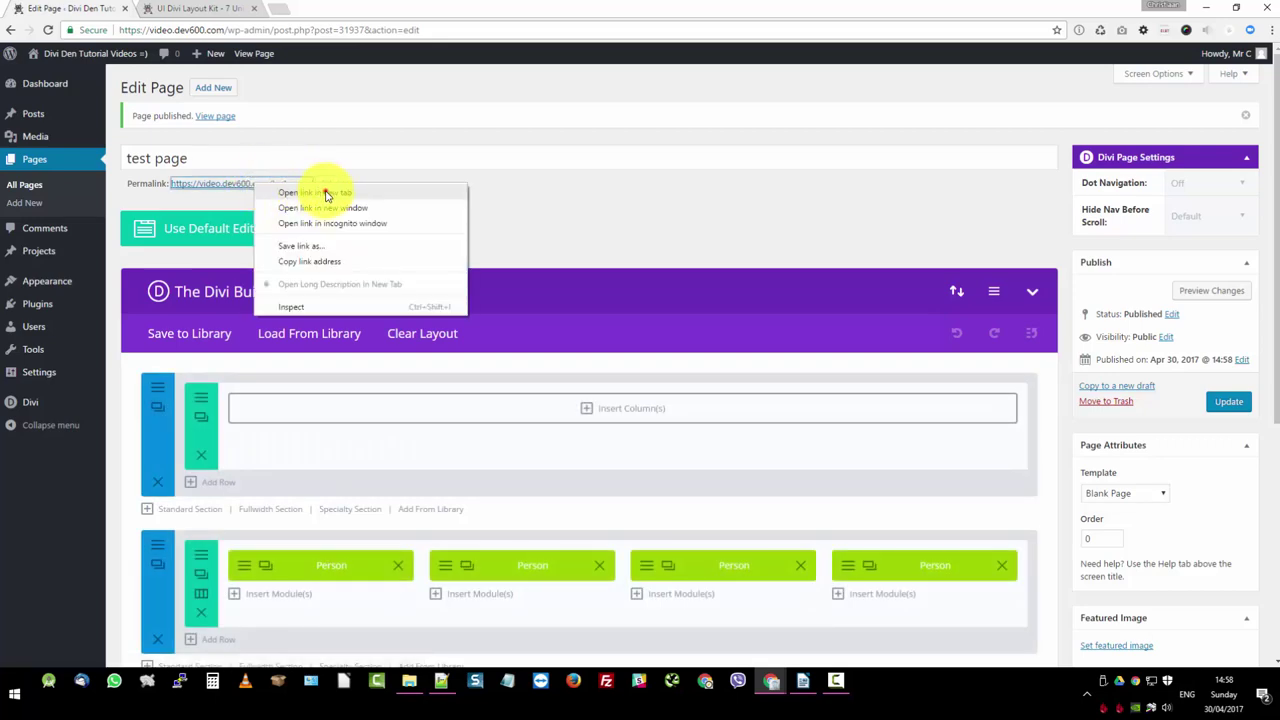
{"action": "left_click", "coordinate": [325, 193]}
- Switch to the live test page tab showing the four person cards
{"action": "left_click", "coordinate": [229, 9]}
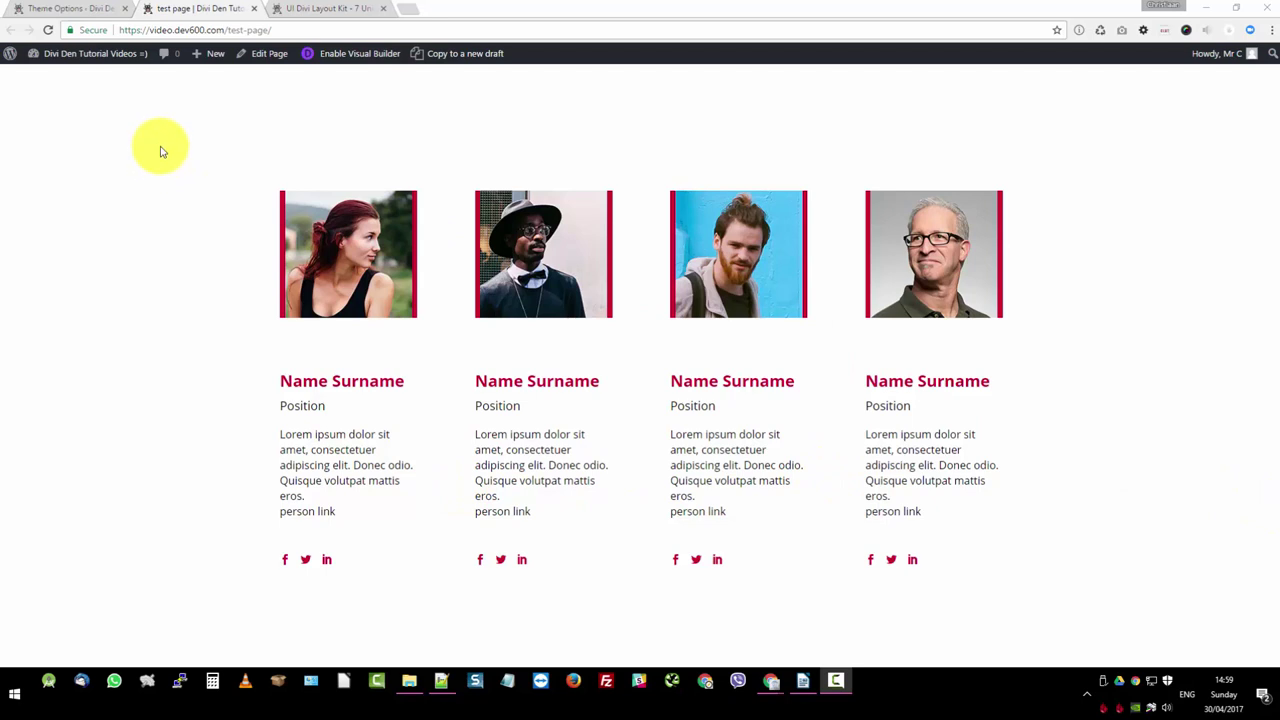
- Scroll Divi Theme Options down to the empty Custom CSS field and drag it taller
{"action": "left_click", "coordinate": [88, 10]}
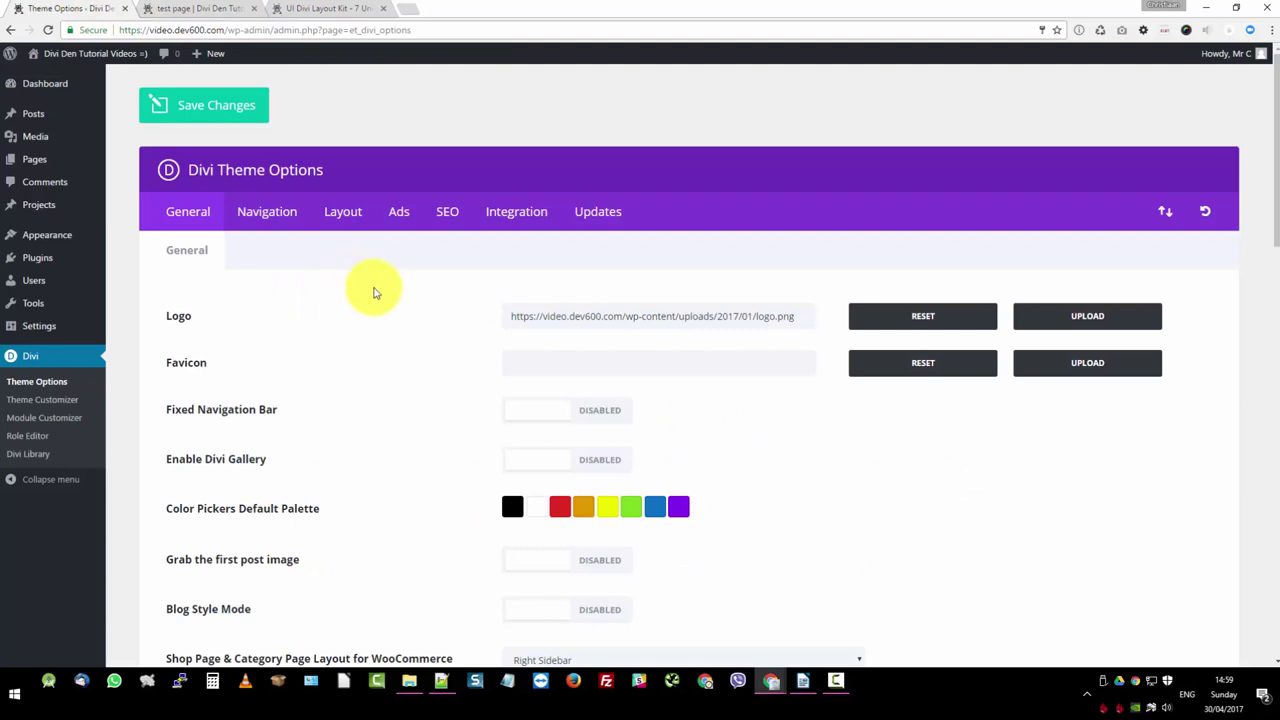
{"action": "scroll", "coordinate": [294, 402], "scroll_direction": "down", "scroll_amount": 1}
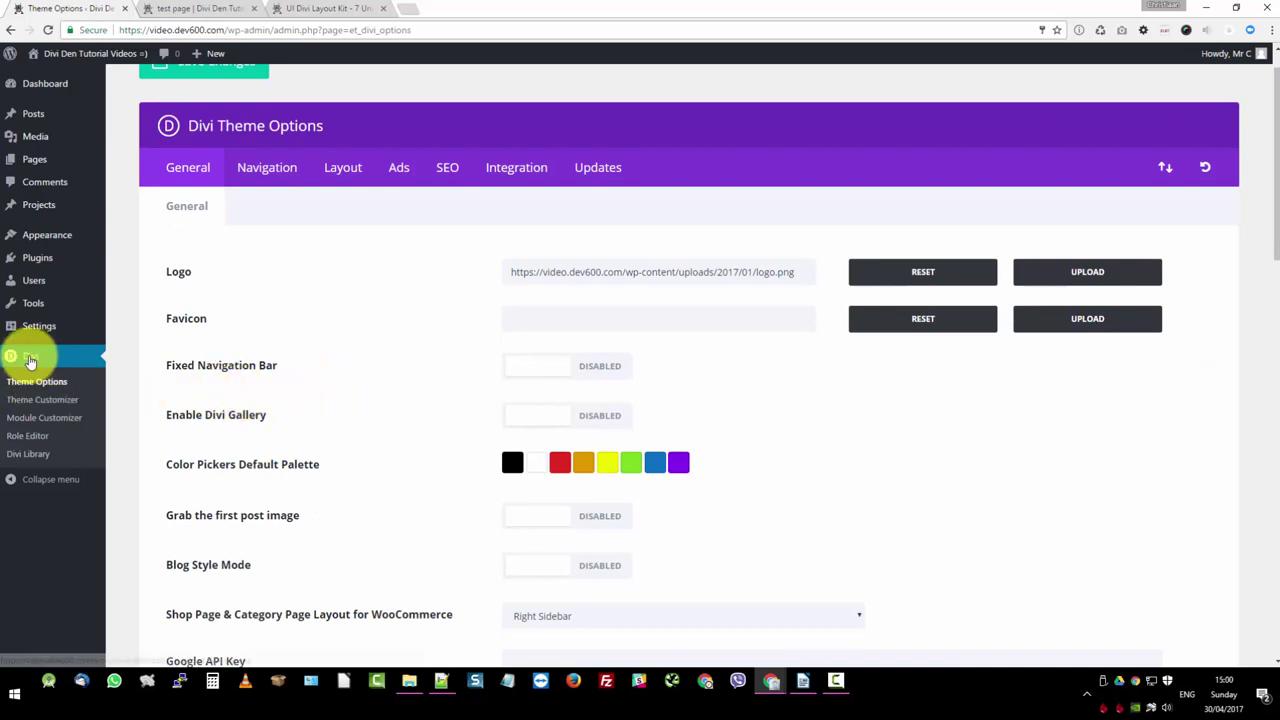
{"action": "scroll", "coordinate": [470, 445], "scroll_direction": "down", "scroll_amount": 10}
{"action": "scroll", "coordinate": [400, 295], "scroll_direction": "up", "scroll_amount": 15}
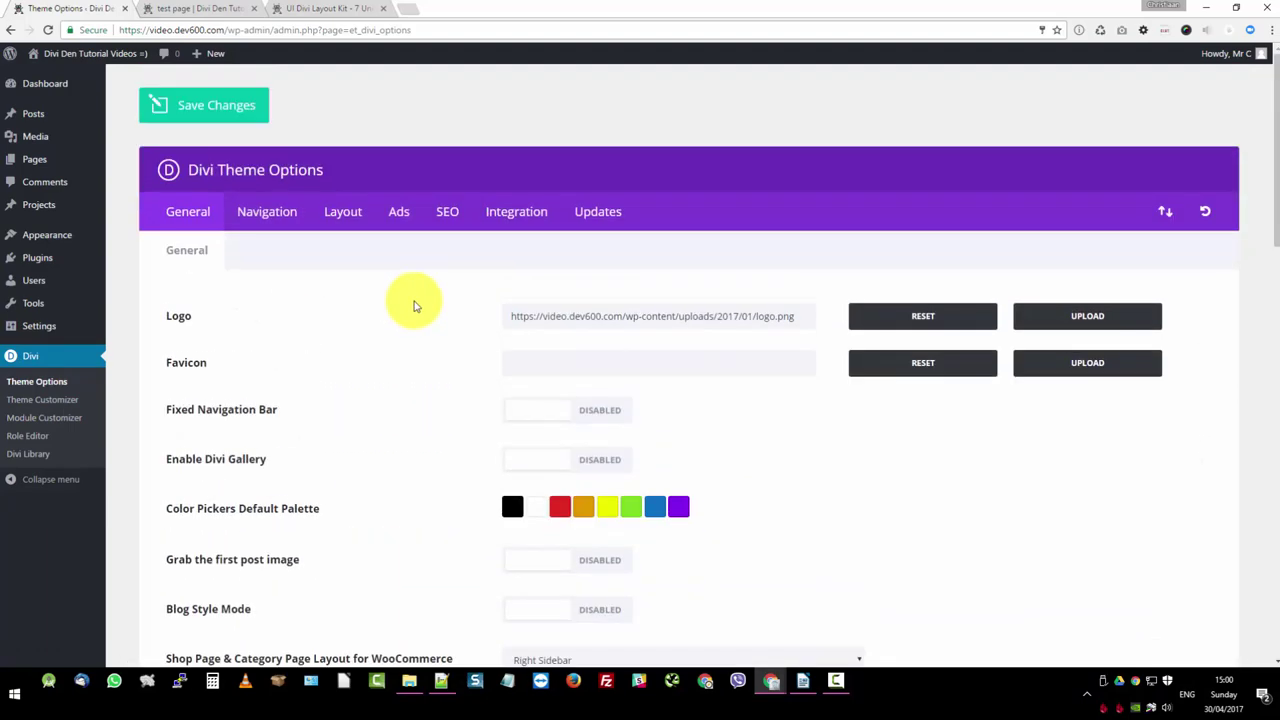
{"action": "scroll", "coordinate": [428, 323], "scroll_direction": "down", "scroll_amount": 10}
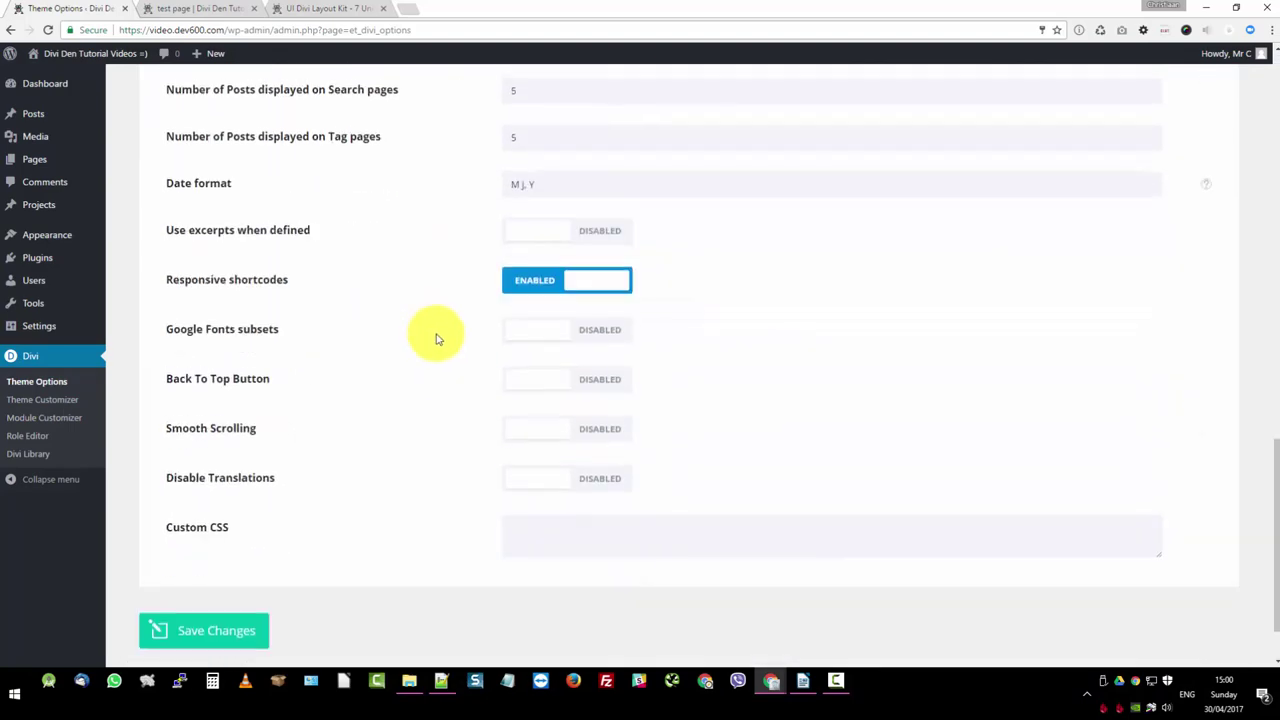
{"action": "left_click", "coordinate": [584, 459]}
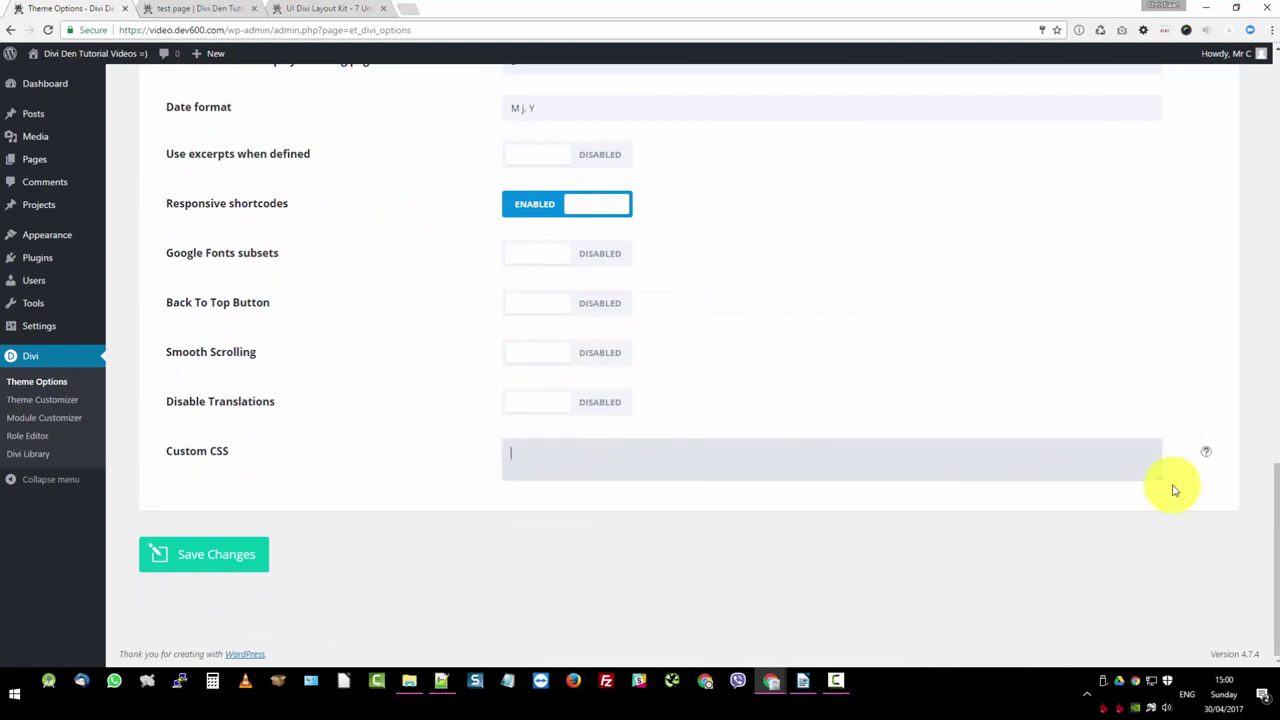
{"action": "left_click_drag", "start_coordinate": [1160, 486], "coordinate": [1176, 526]}
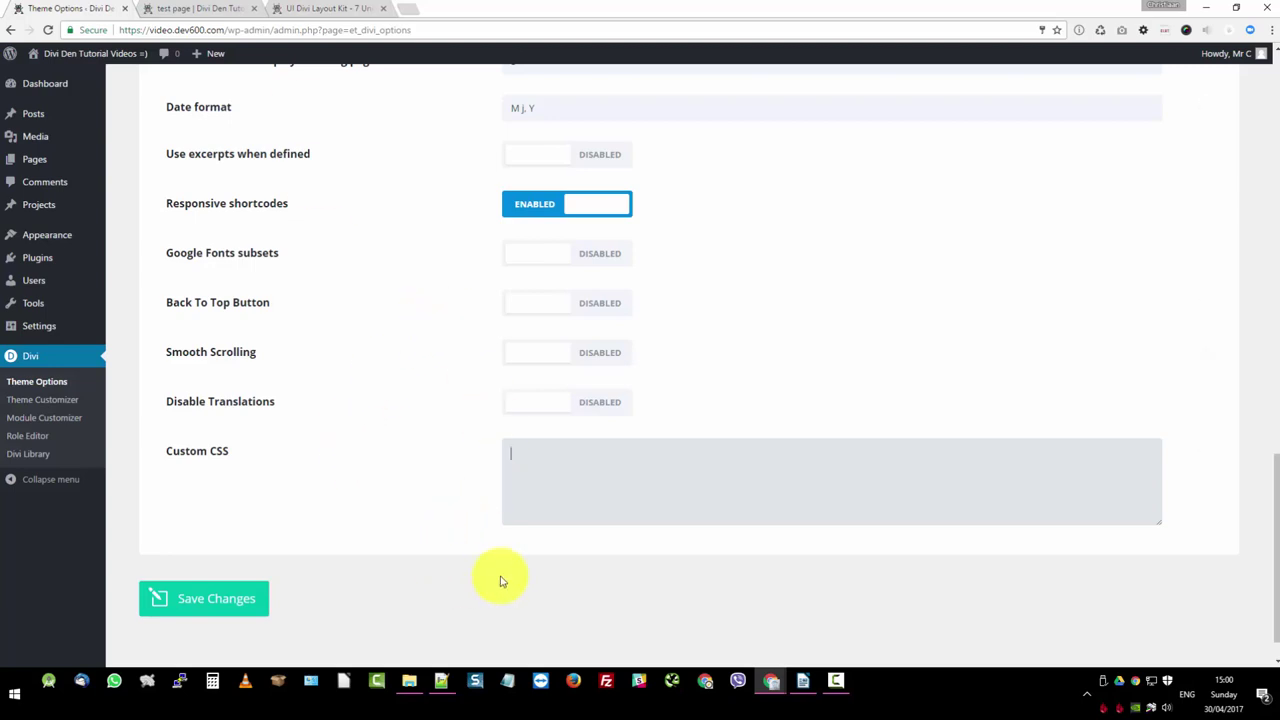
- Bring up the person module kit folder and preview the 1-of-8-divi-person-module CSS code
{"action": "left_click", "coordinate": [409, 680]}
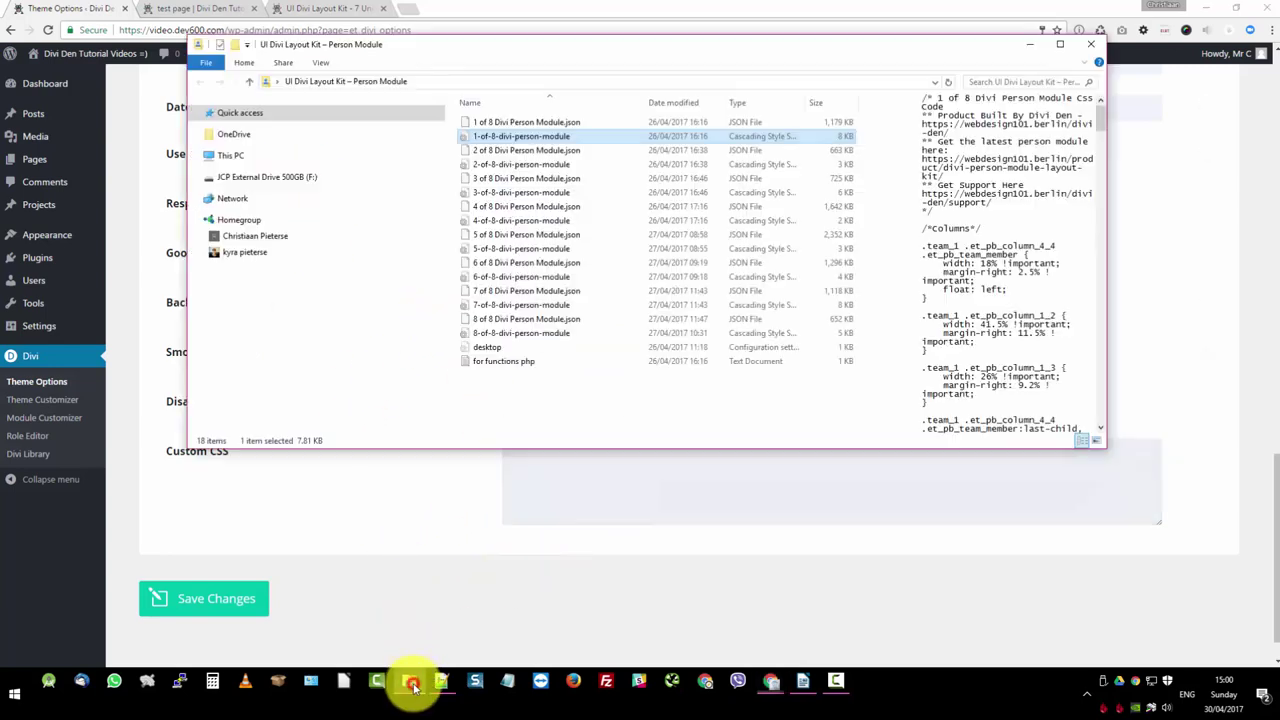
{"action": "left_click", "coordinate": [558, 122]}
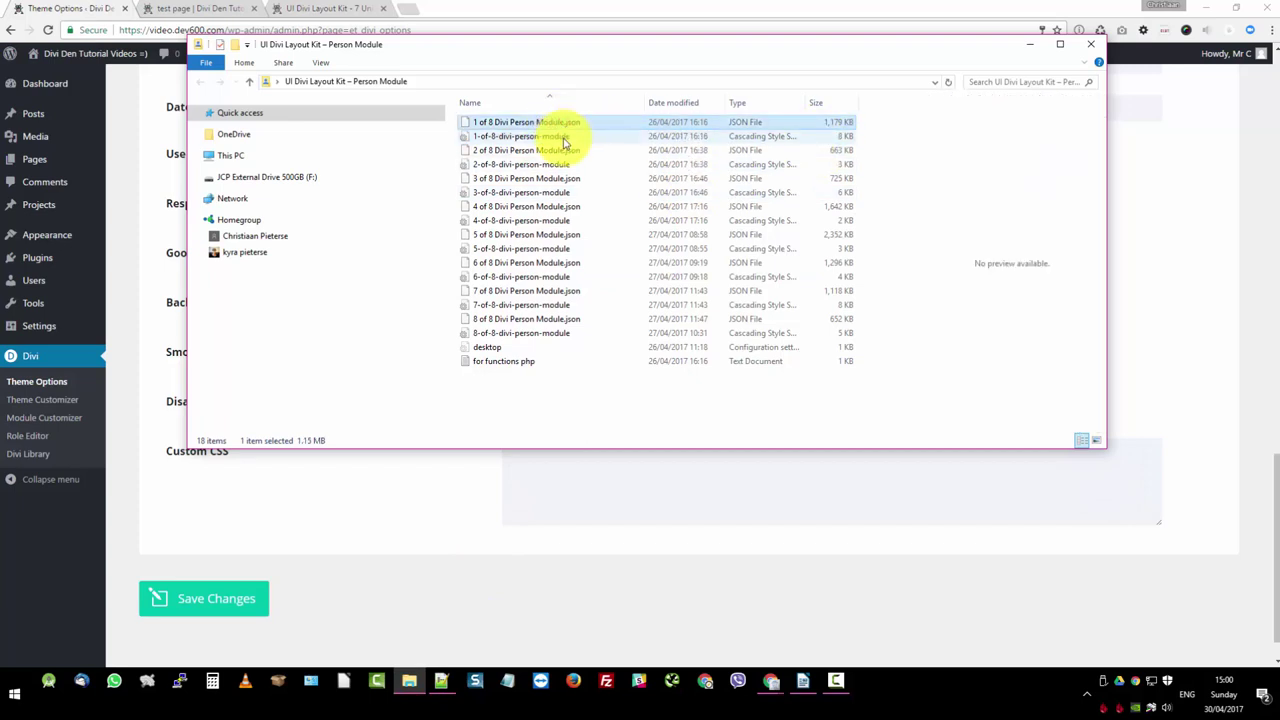
{"action": "left_click", "coordinate": [560, 138]}
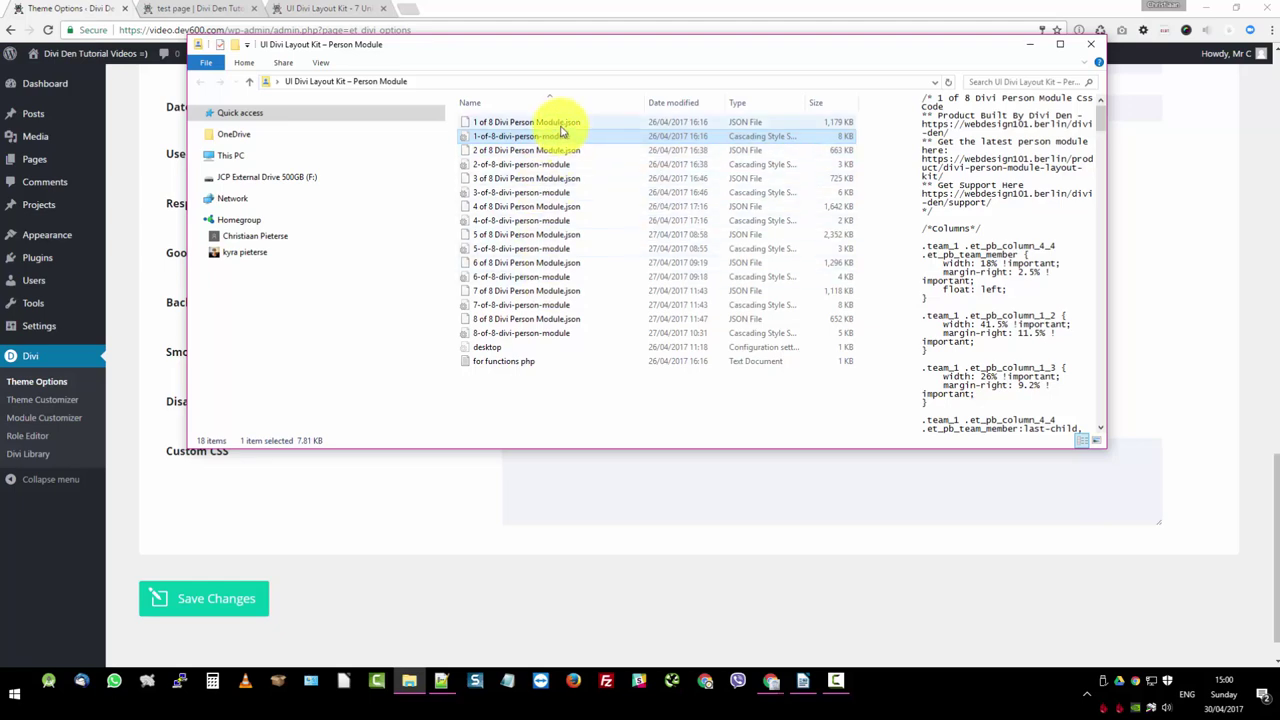
- Open 1-of-8-divi-person-module.css in Notepad++ and copy all of its code
{"action": "double_click", "coordinate": [613, 136]}
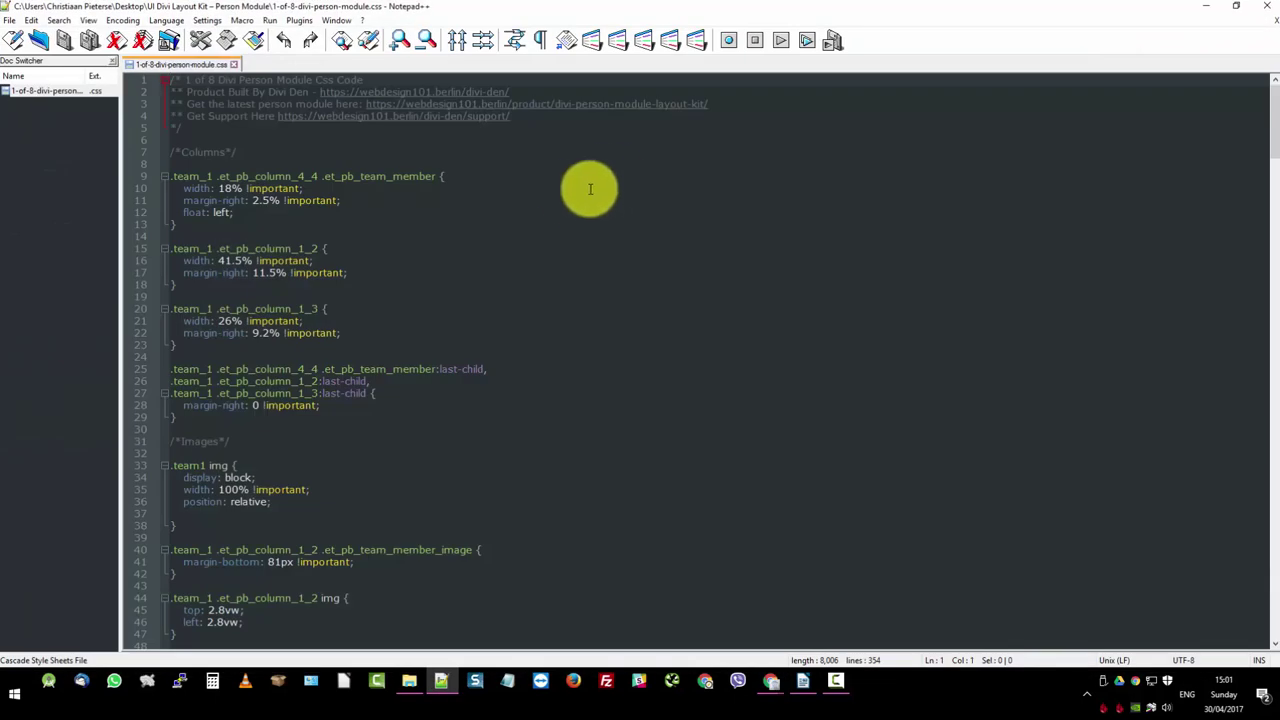
{"action": "left_click", "coordinate": [551, 201]}
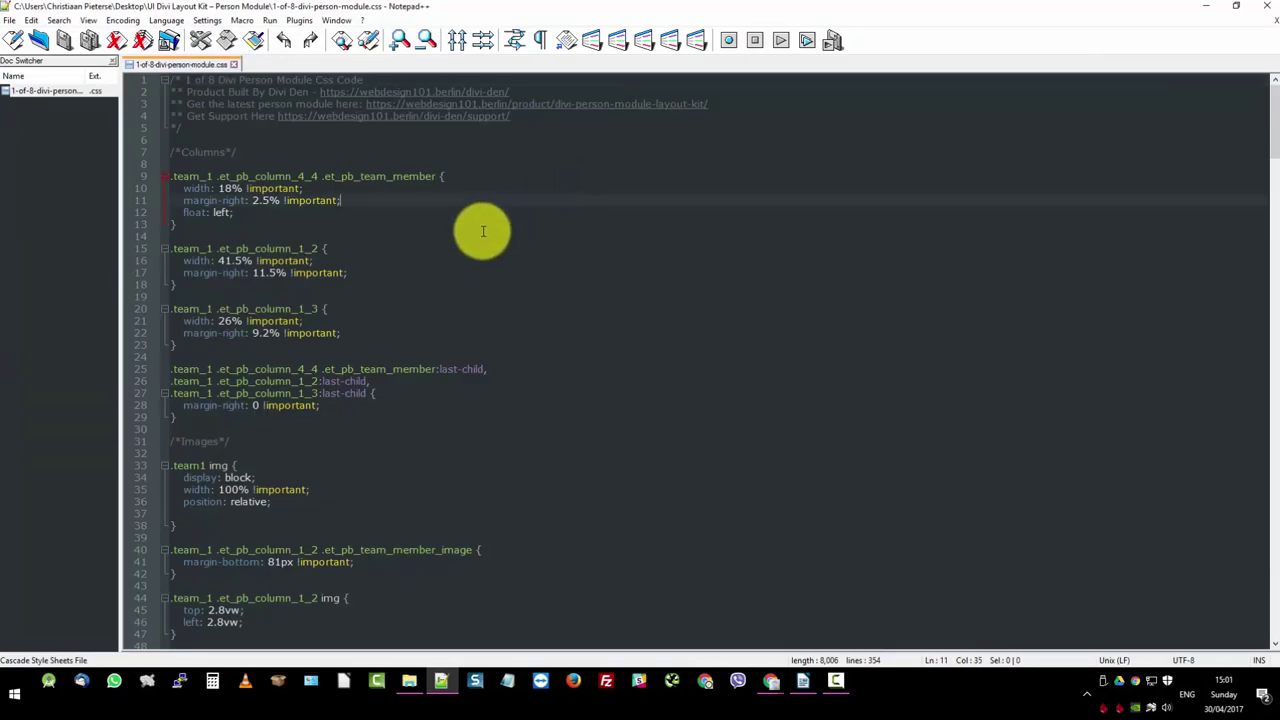
{"action": "key", "text": "ctrl+a"}
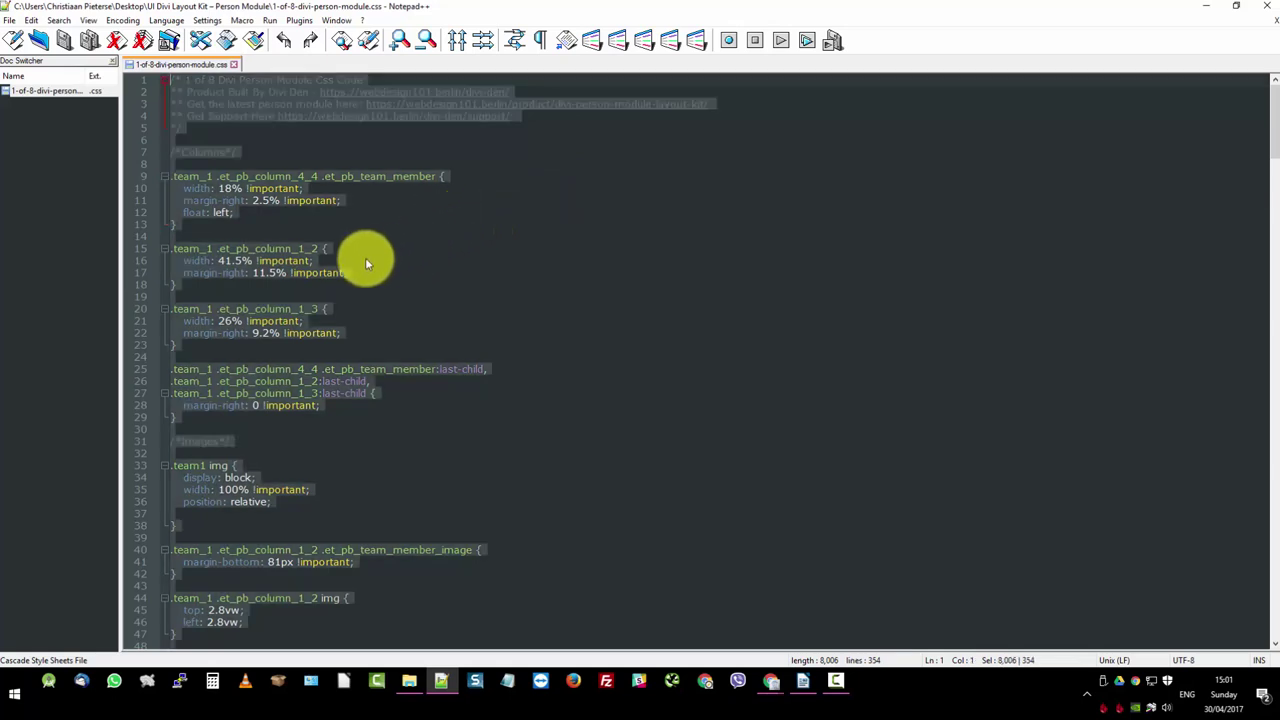
{"action": "right_click", "coordinate": [321, 261]}
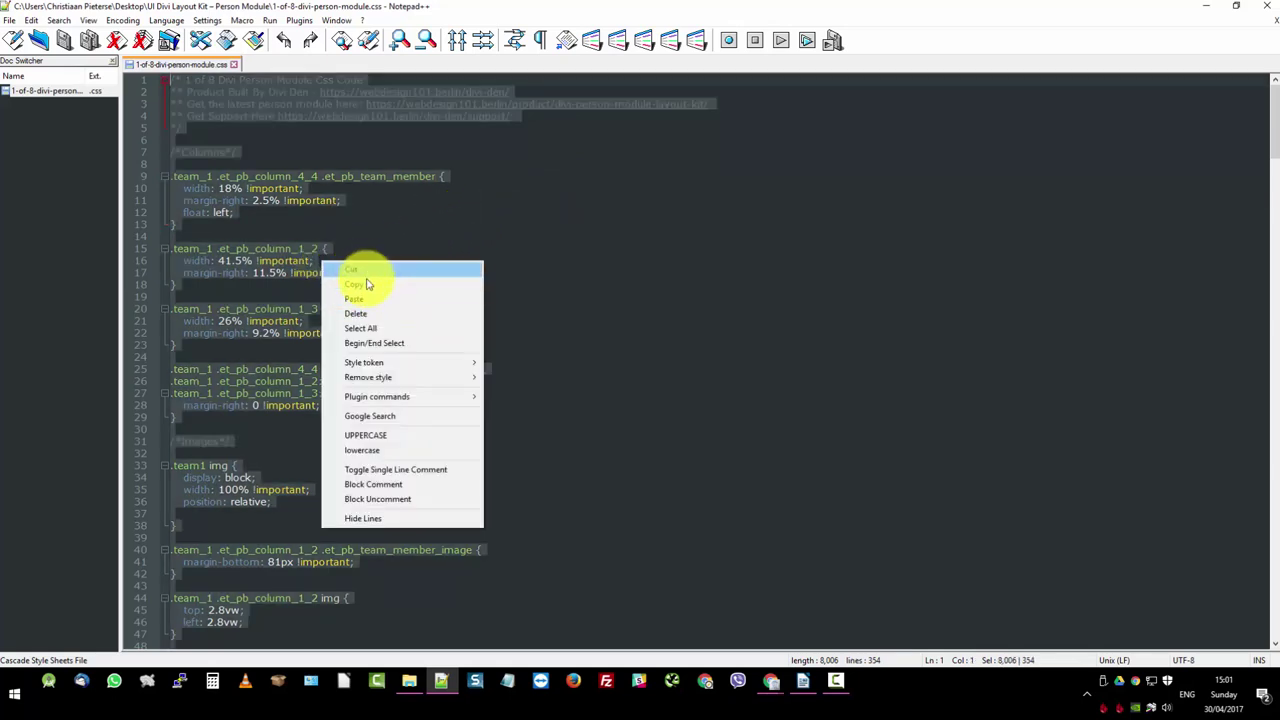
{"action": "left_click", "coordinate": [366, 285]}
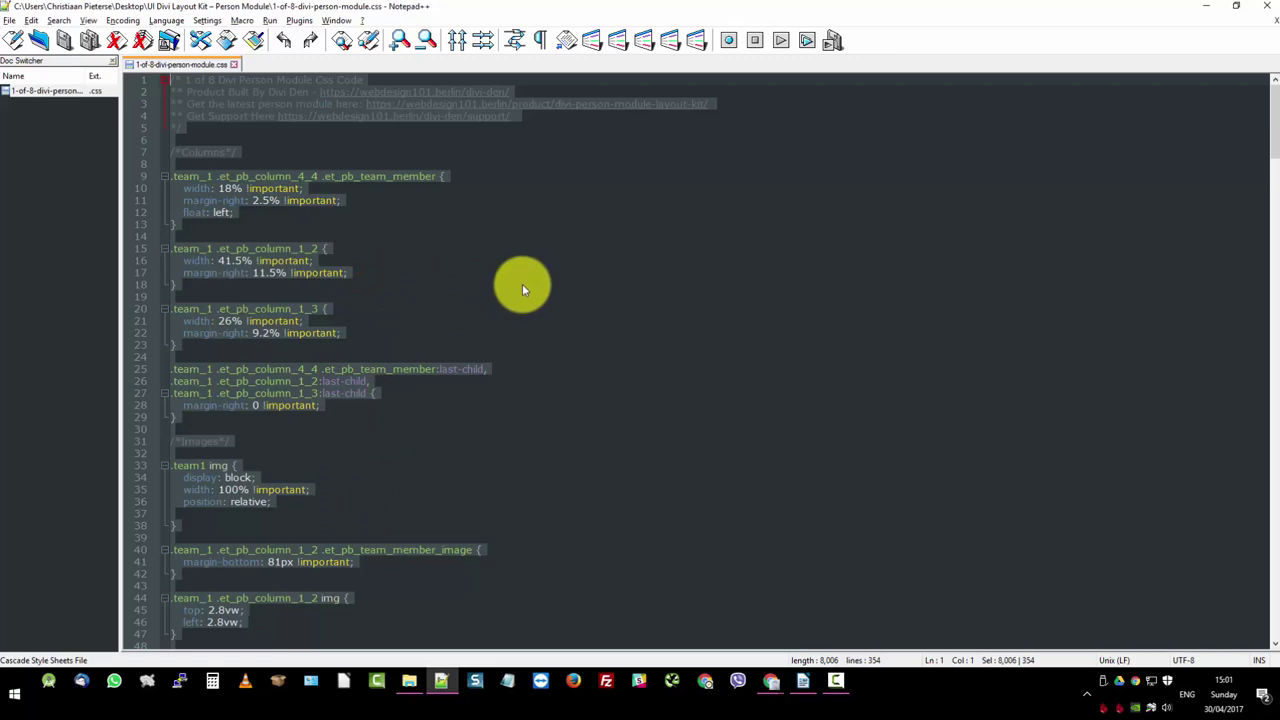
{"action": "key", "text": "alt+Tab"}
{"action": "left_click", "coordinate": [1037, 45]}
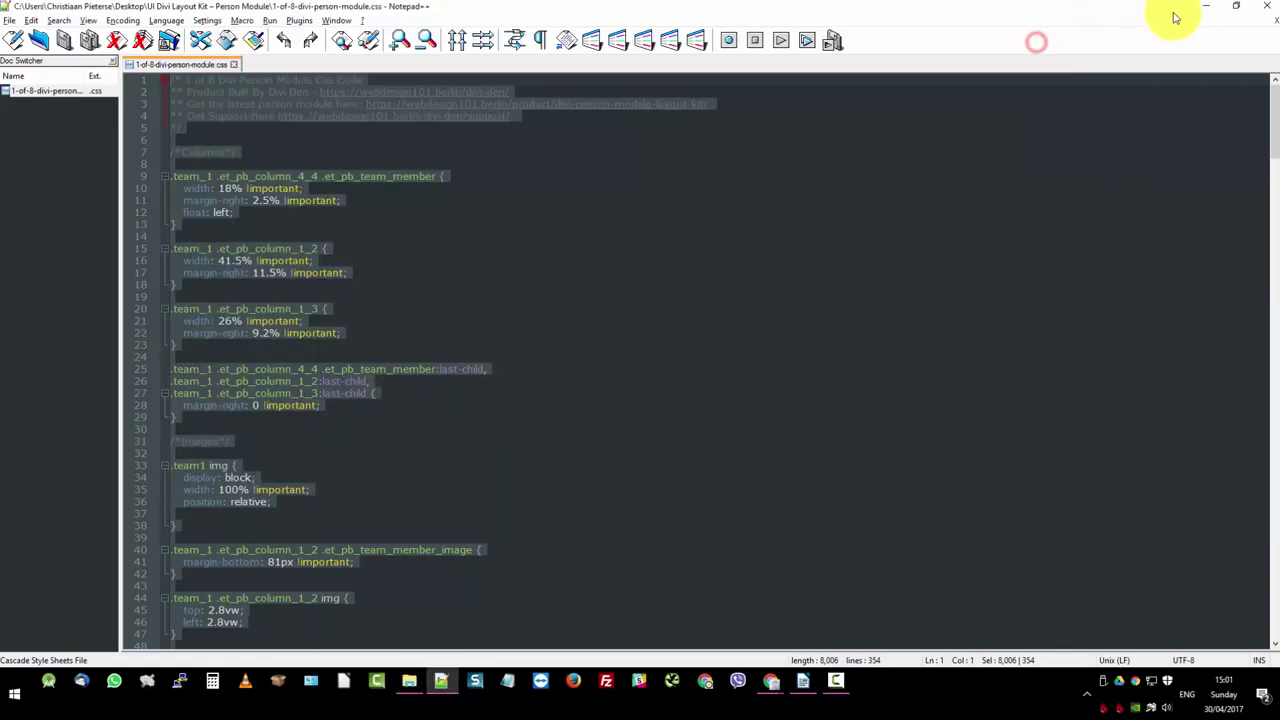
- Paste the copied person module CSS into Divi's Custom CSS box and save changes
{"action": "left_click", "coordinate": [1208, 6]}
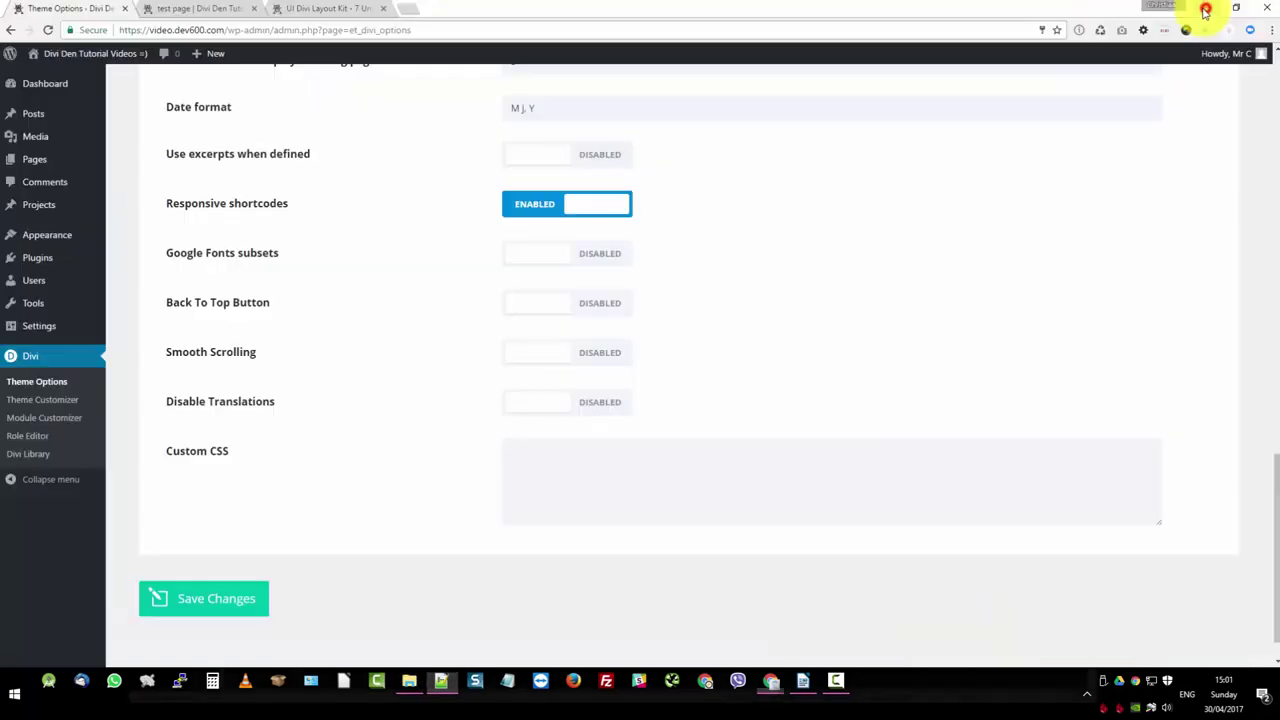
{"action": "left_click", "coordinate": [574, 465]}
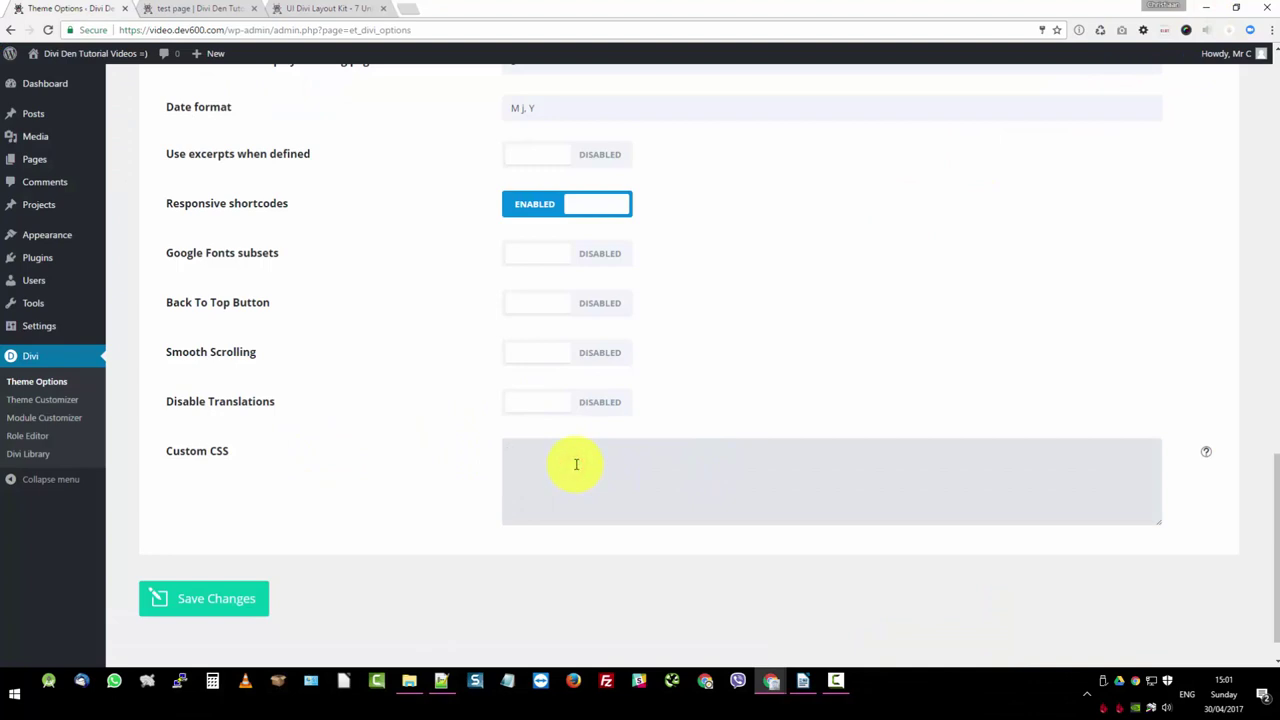
{"action": "type", "text": "@media only screen and (max-width: 767px) {   .team1 h4:after {     margin: 10px auto -10px;   } }"}
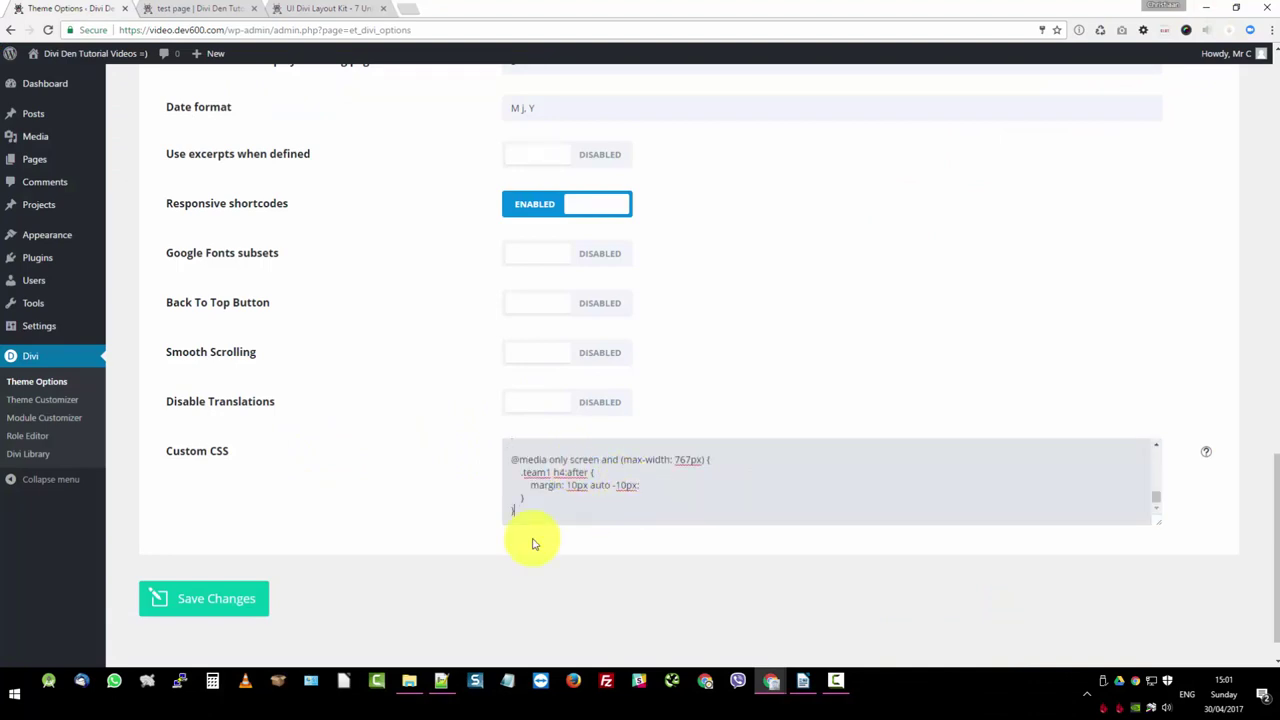
{"action": "left_click", "coordinate": [219, 604]}
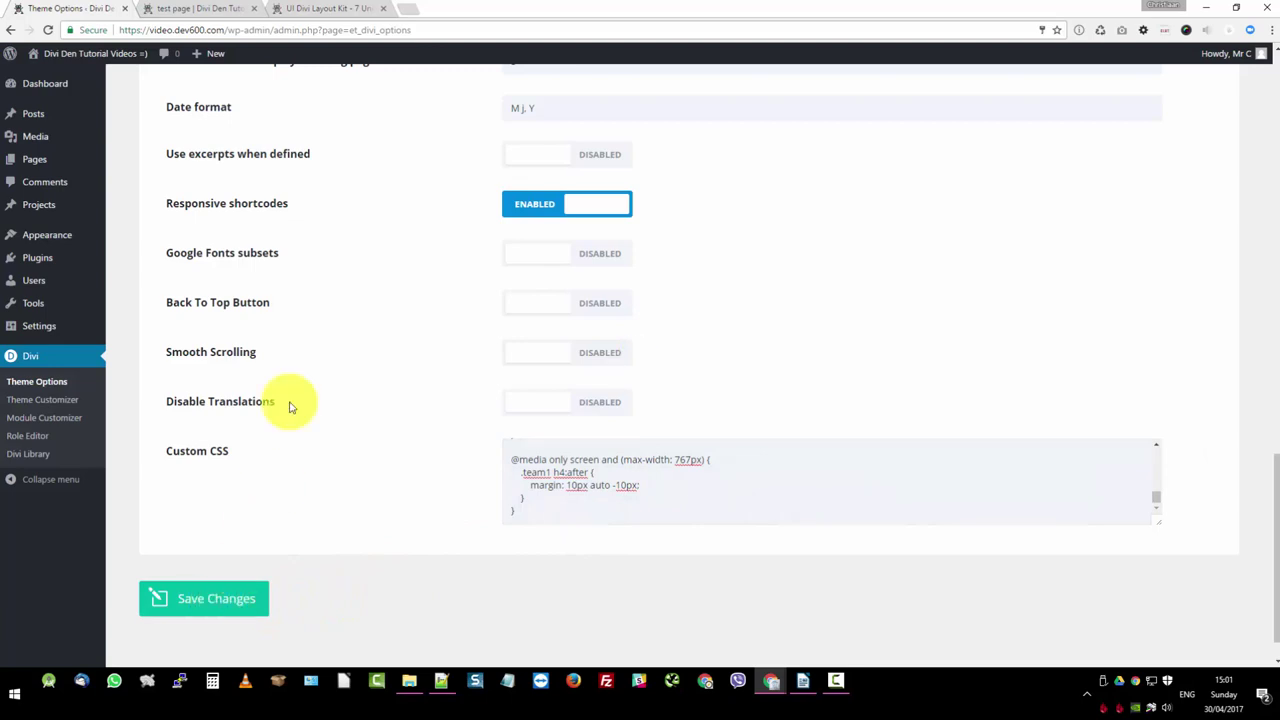
- Reload the test page to check the offset red photo frames, then open Edit Page in a new tab
{"action": "left_click", "coordinate": [216, 8]}
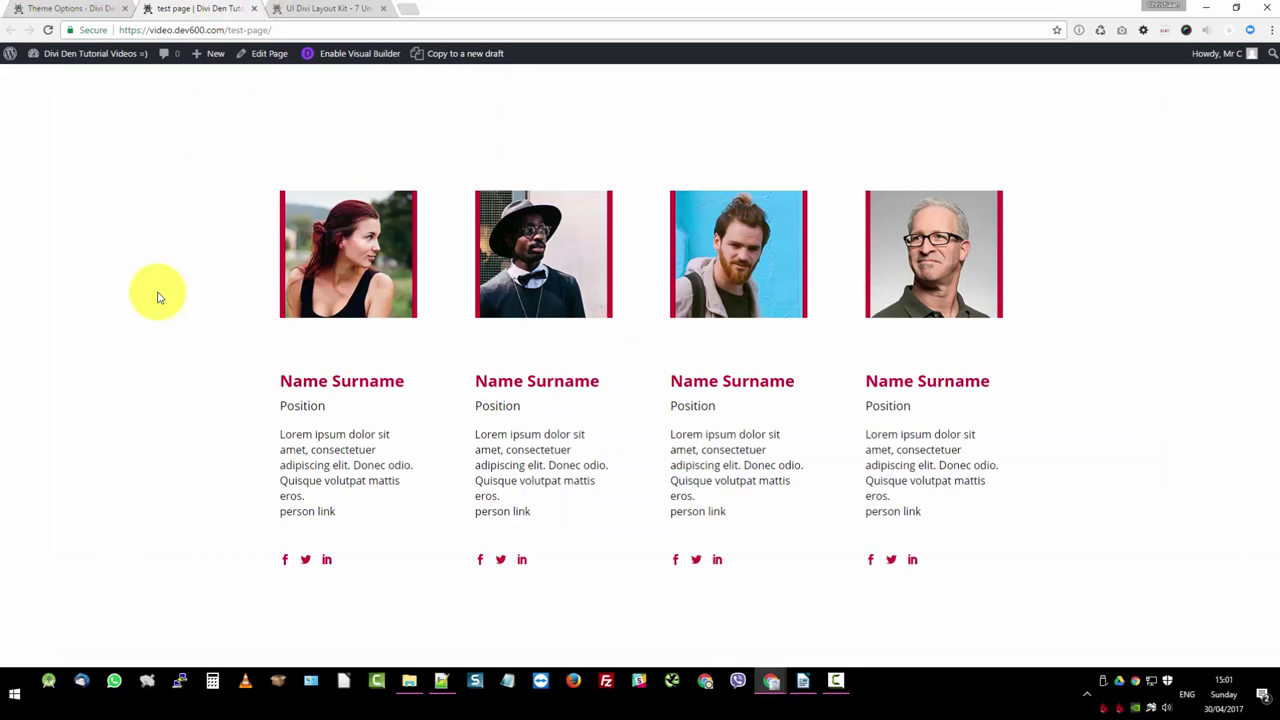
{"action": "key", "text": "F5"}
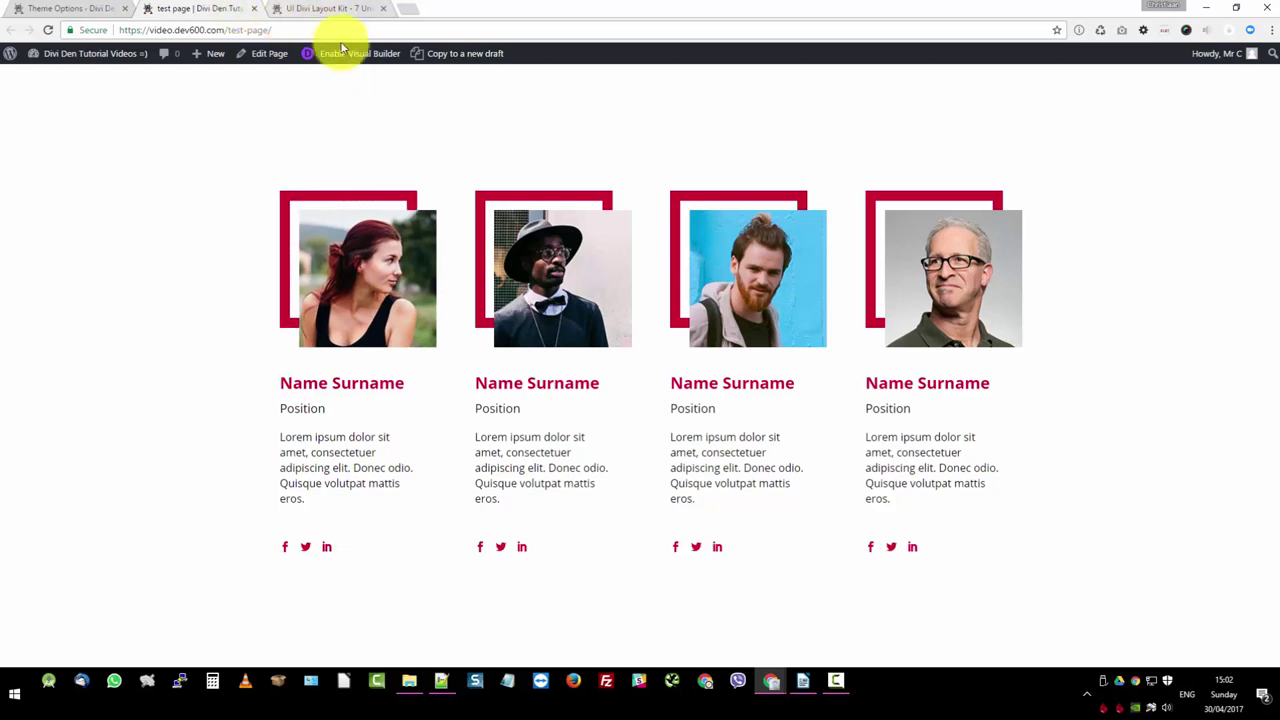
{"action": "right_click", "coordinate": [263, 64]}
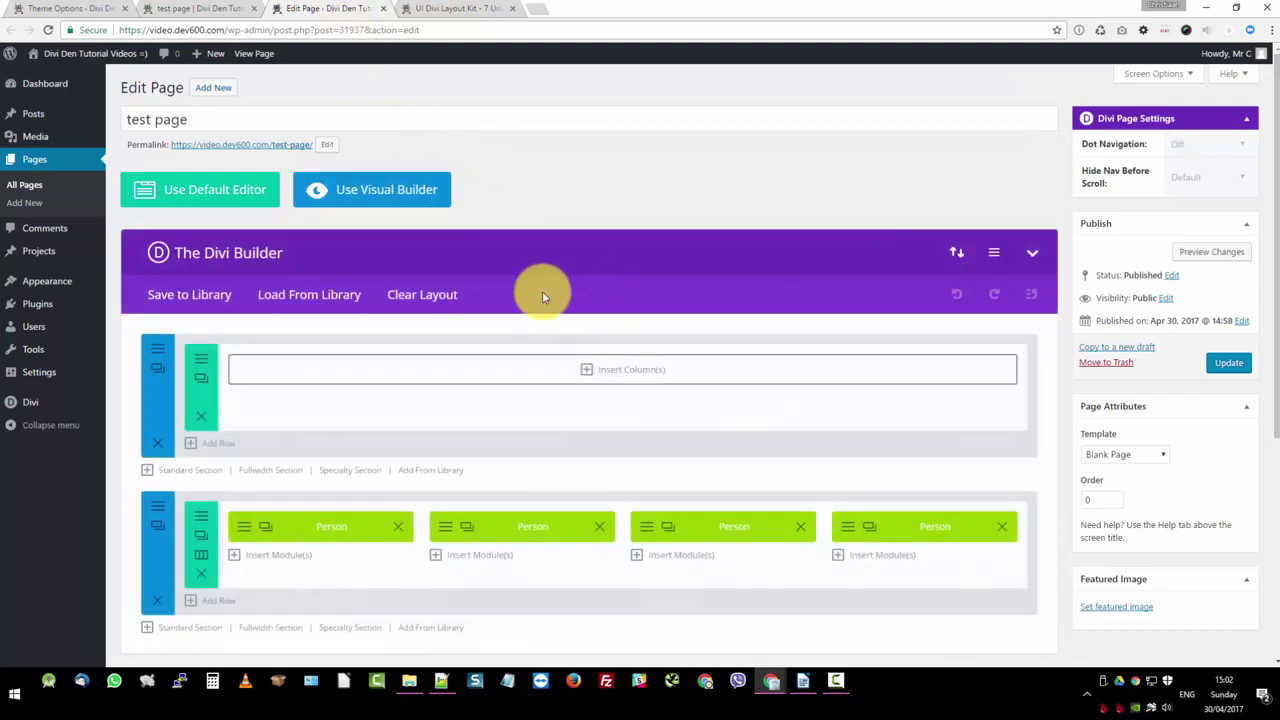
- In the first Person module's Advanced Design settings, select the #cc0033 Icon Color hex value
{"action": "scroll", "coordinate": [486, 343], "scroll_direction": "down", "scroll_amount": 2}
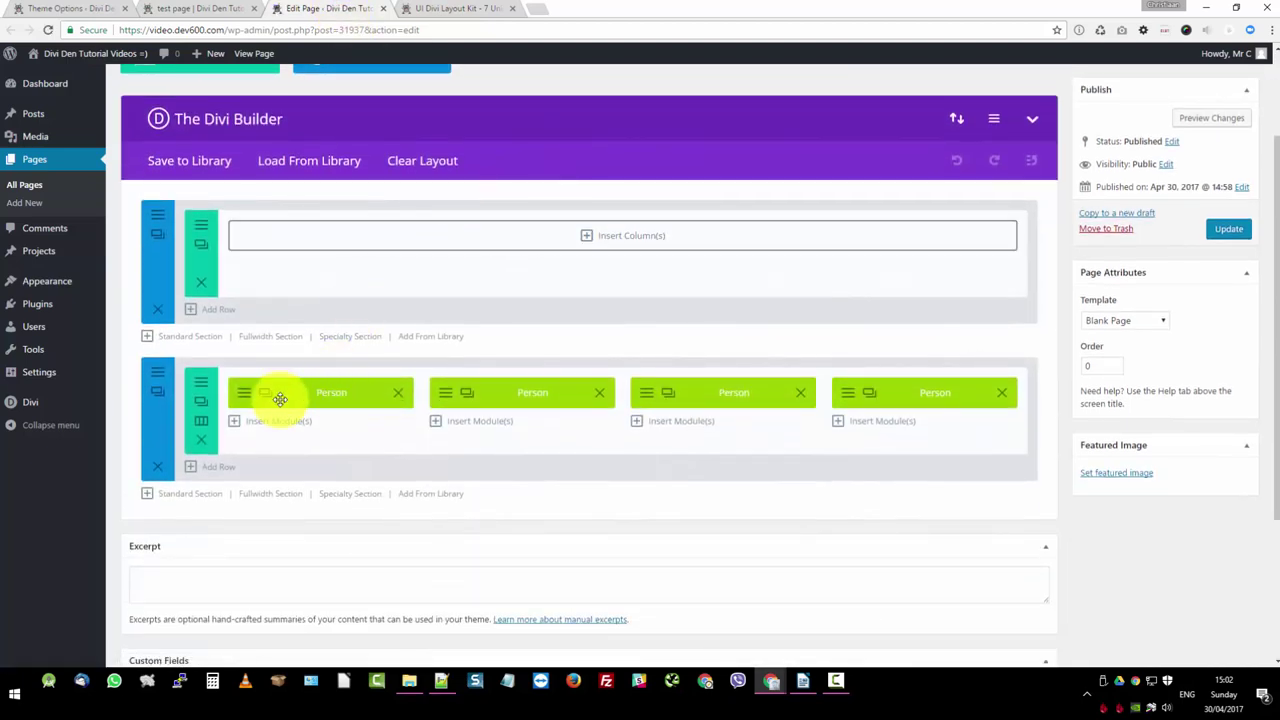
{"action": "left_click", "coordinate": [243, 398]}
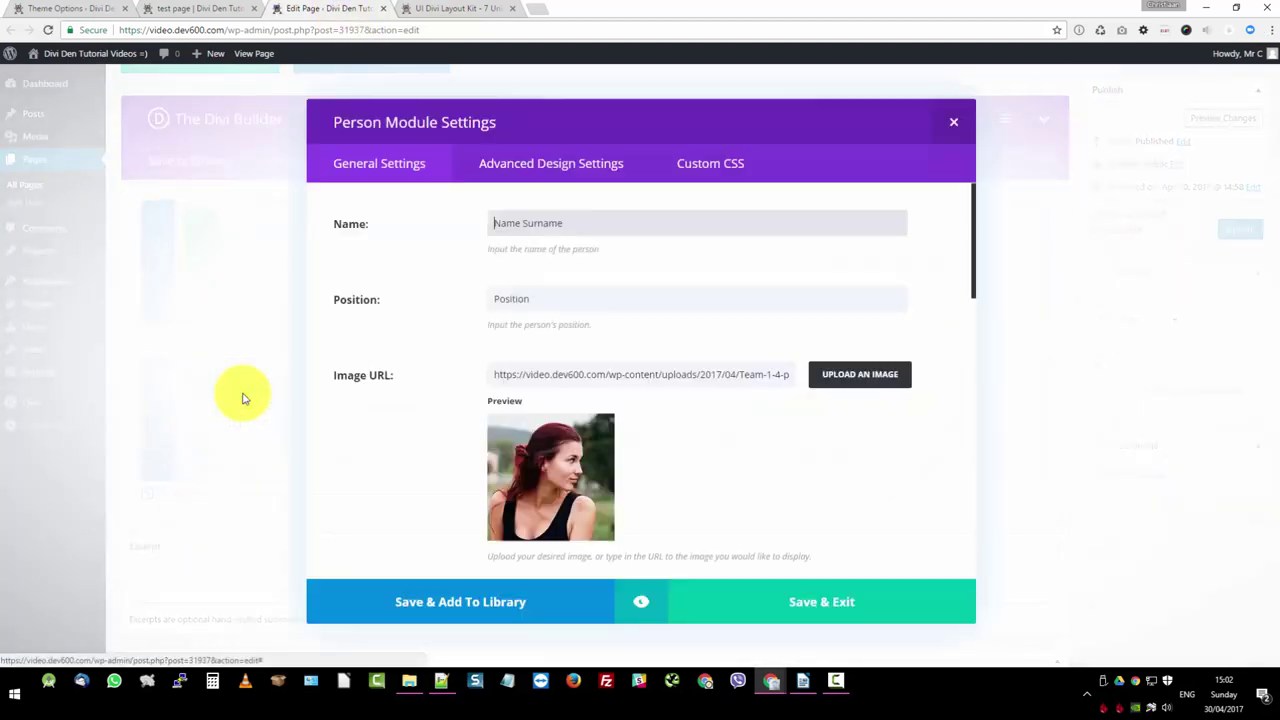
{"action": "scroll", "coordinate": [514, 214], "scroll_direction": "down", "scroll_amount": 10}
{"action": "scroll", "coordinate": [560, 297], "scroll_direction": "down", "scroll_amount": 2}
{"action": "scroll", "coordinate": [550, 240], "scroll_direction": "up", "scroll_amount": 4}
{"action": "left_click", "coordinate": [540, 166]}
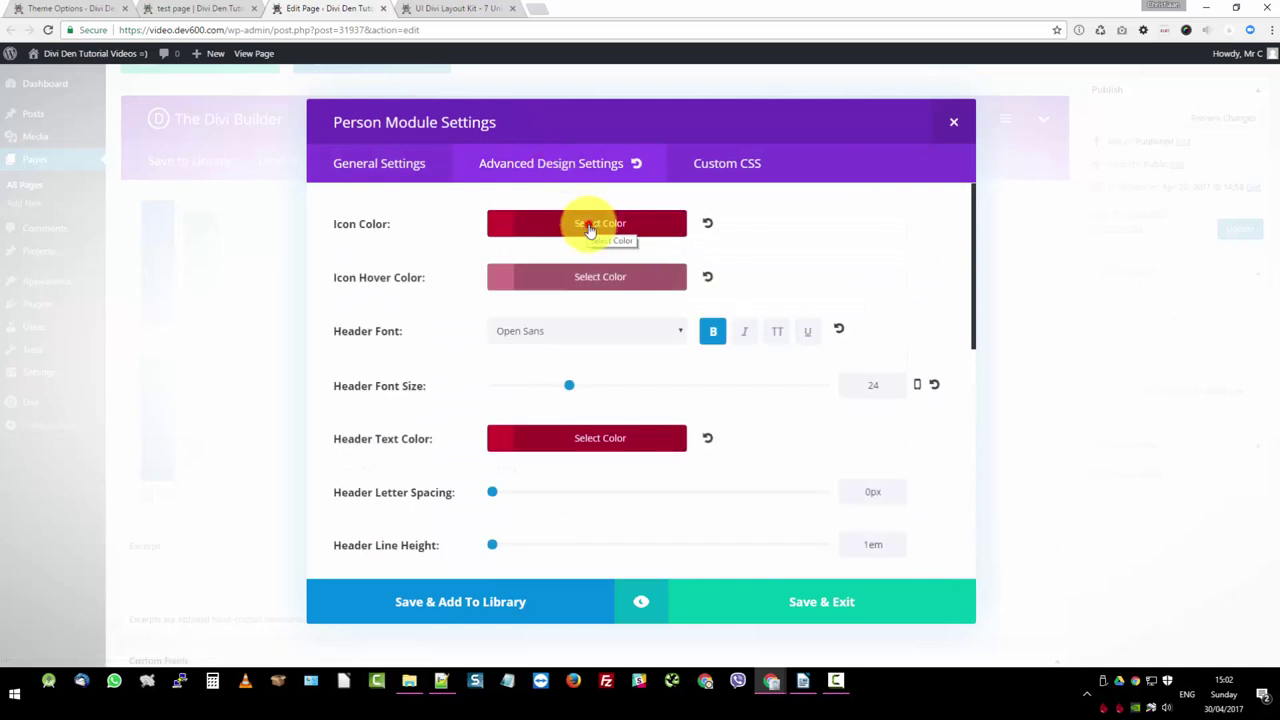
{"action": "left_click", "coordinate": [590, 224]}
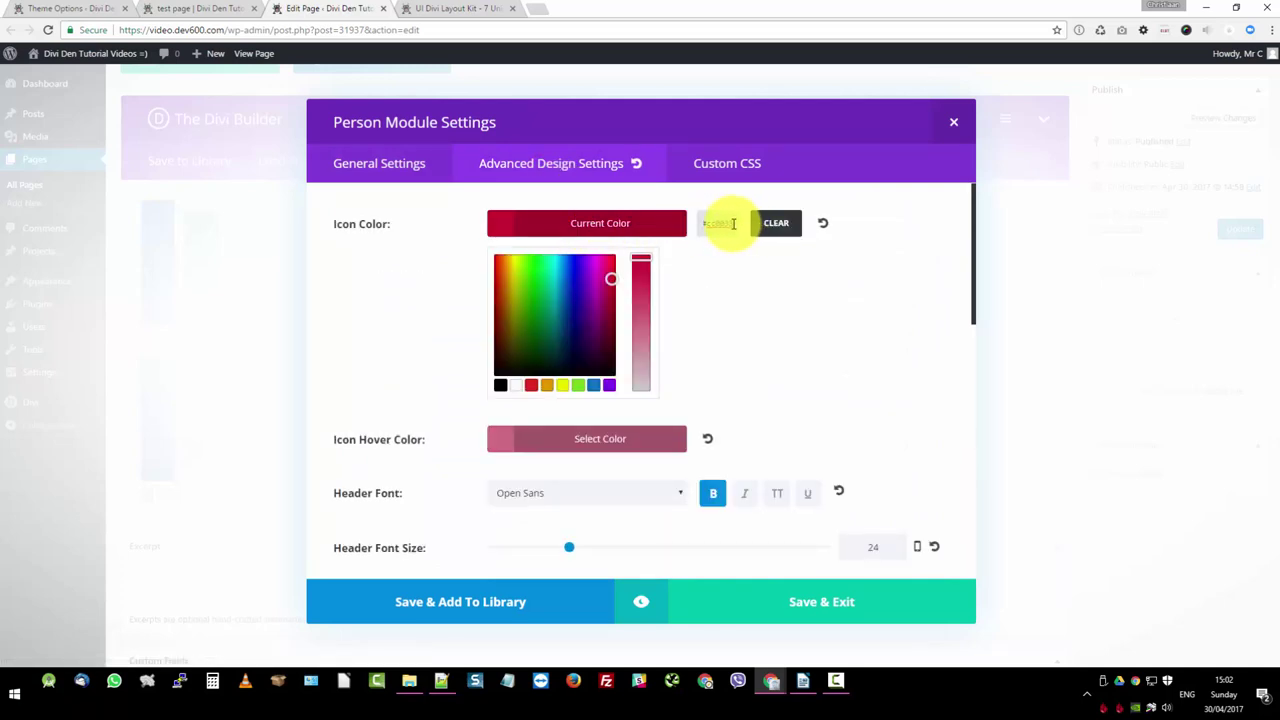
{"action": "left_click_drag", "start_coordinate": [733, 224], "coordinate": [706, 222]}
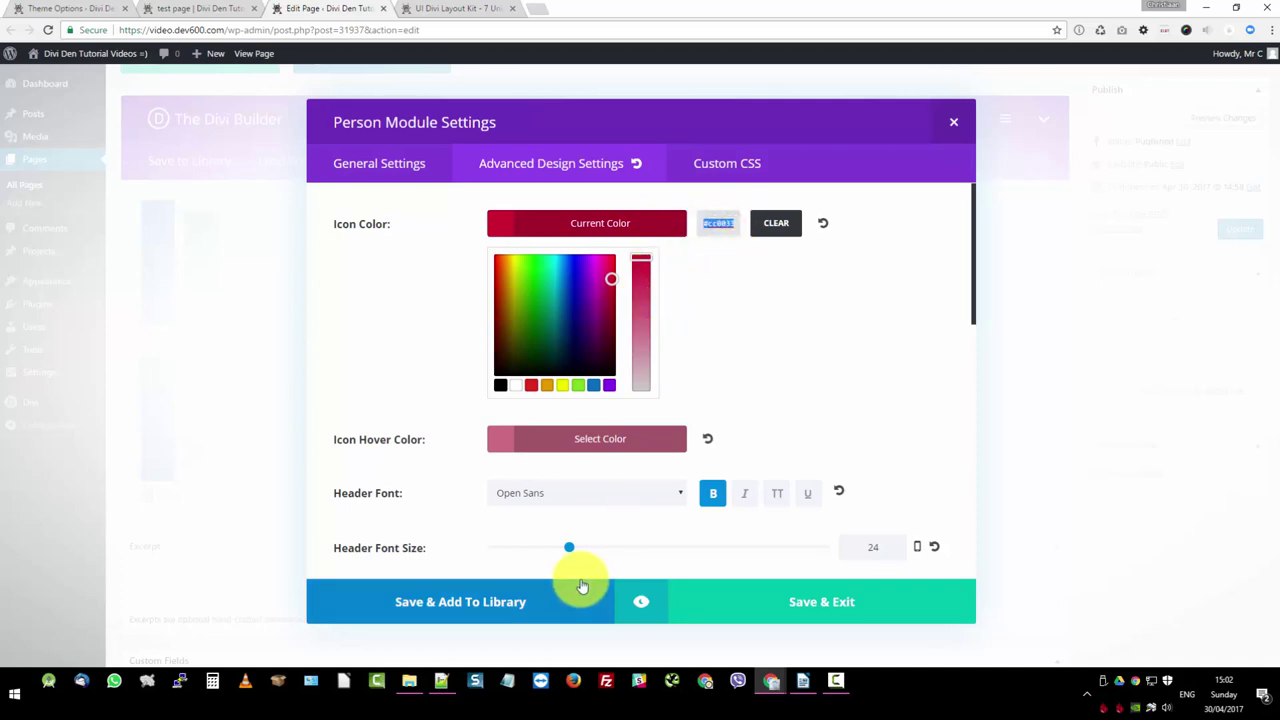
- Put #cc0033 on a new blank line under the CSS file's header comment in Notepad++
{"action": "left_click", "coordinate": [442, 680]}
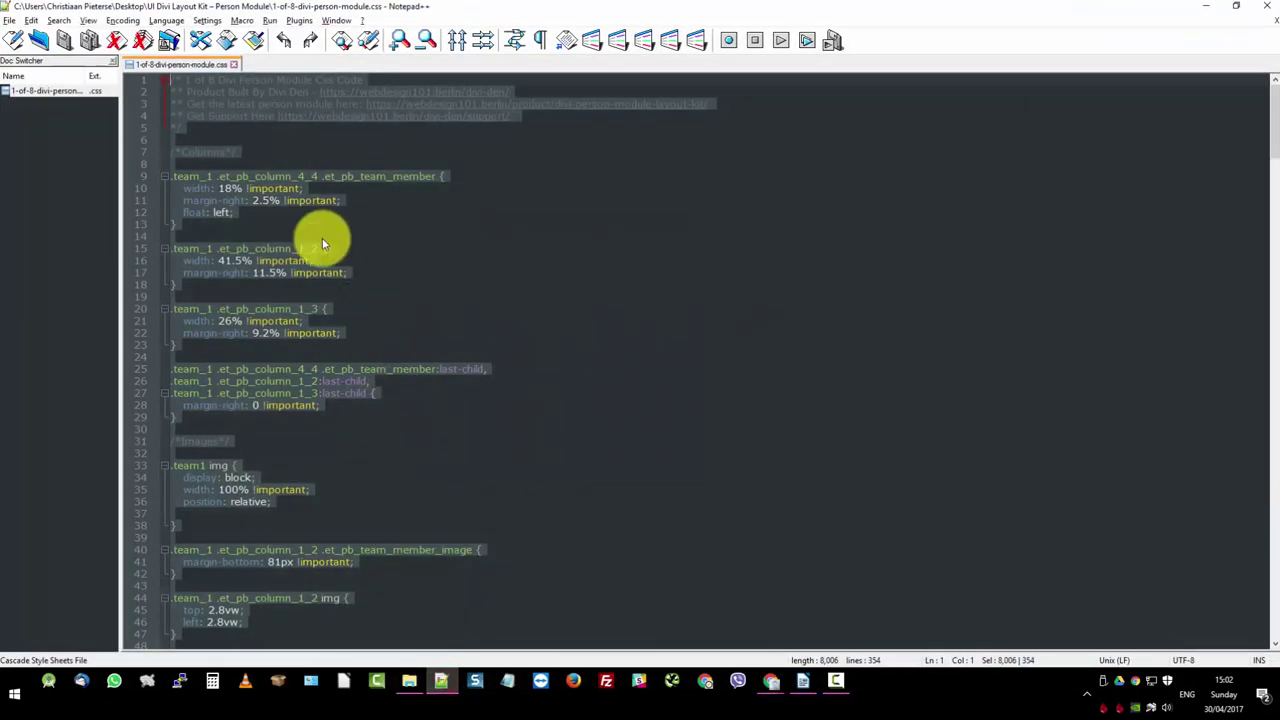
{"action": "left_click", "coordinate": [212, 138]}
{"action": "key", "text": "Return"}
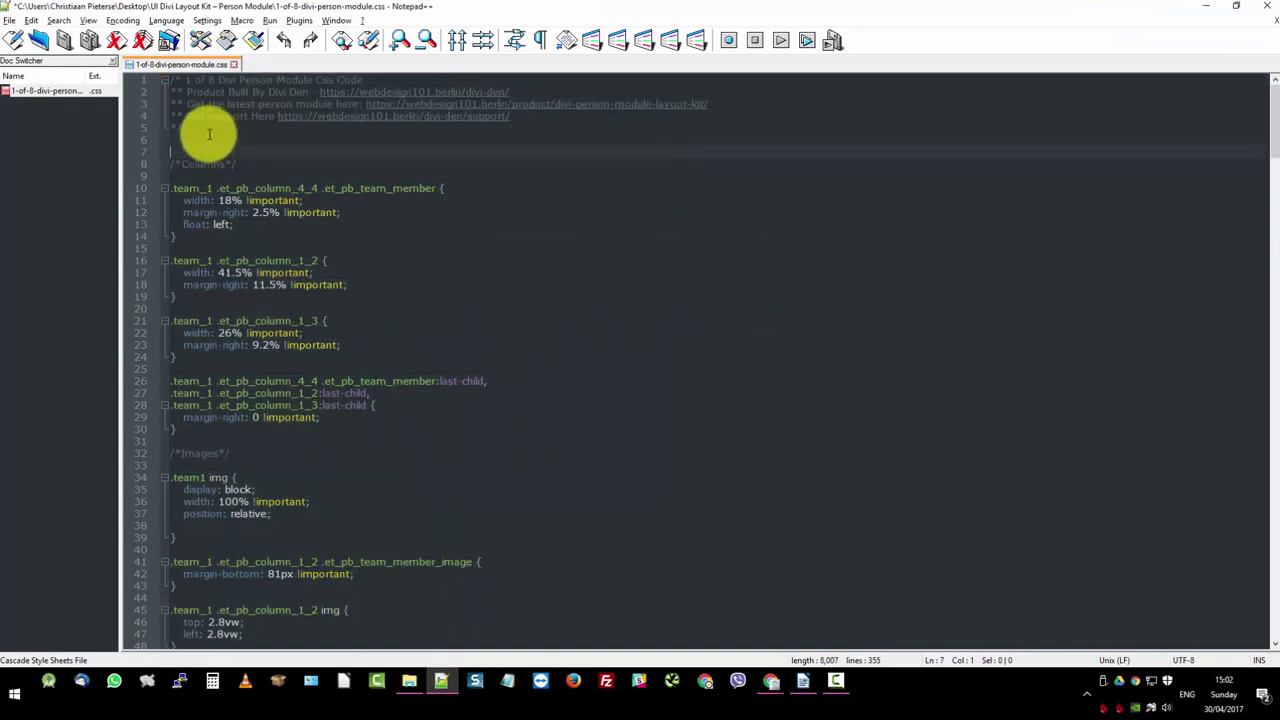
{"action": "key", "text": "Return"}
{"action": "key", "text": "Up"}
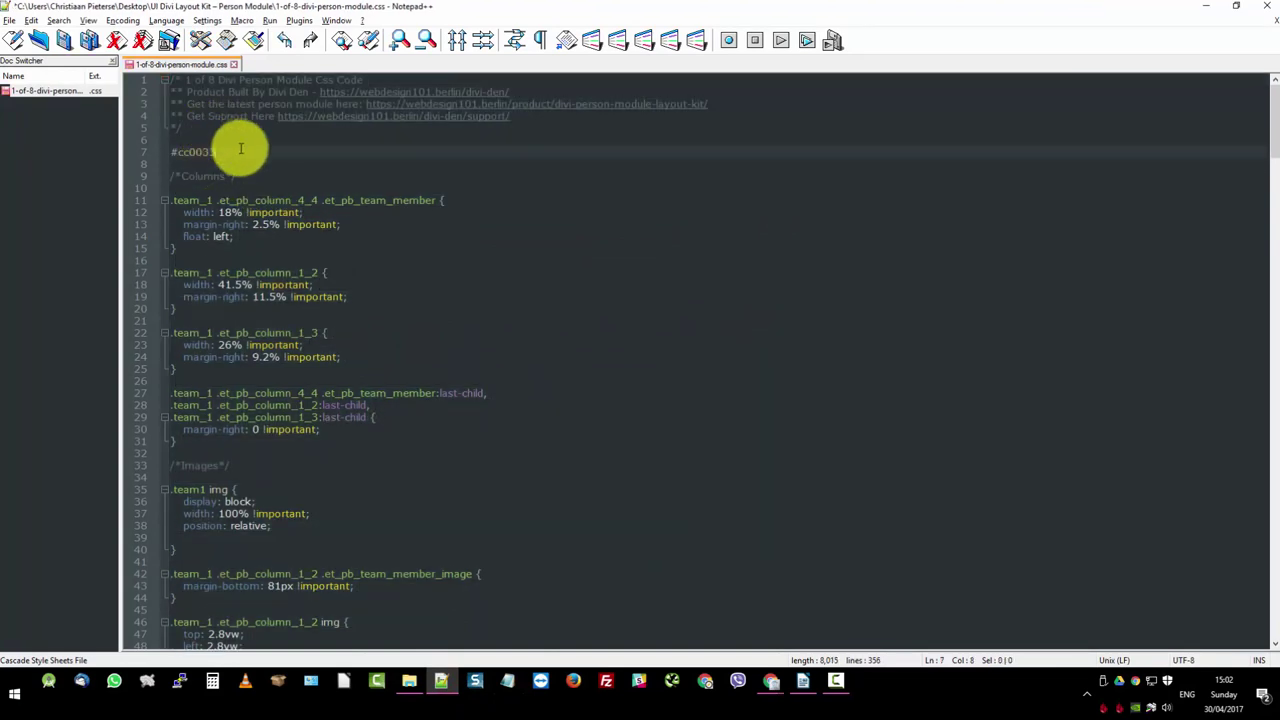
{"action": "key", "text": "alt+Tab"}
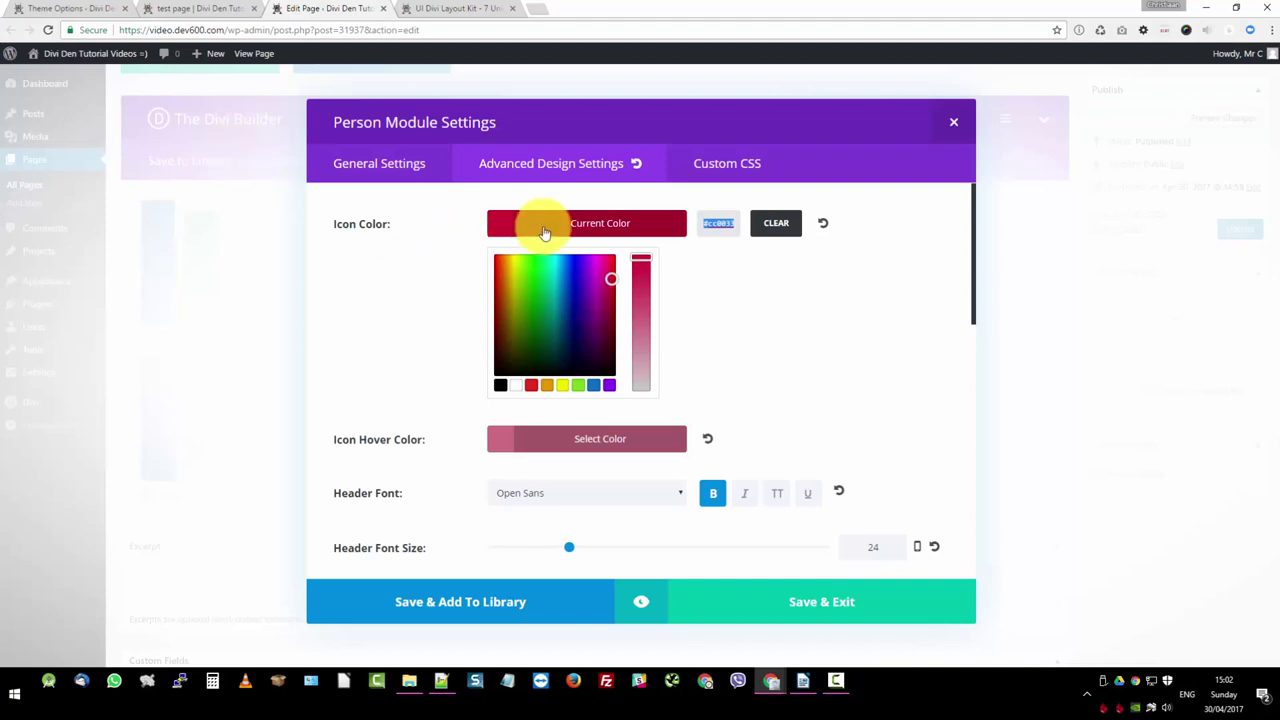
- Change the icon colour to purple #8300e9 and record that hex in the CSS notes file
{"action": "left_click", "coordinate": [609, 386]}
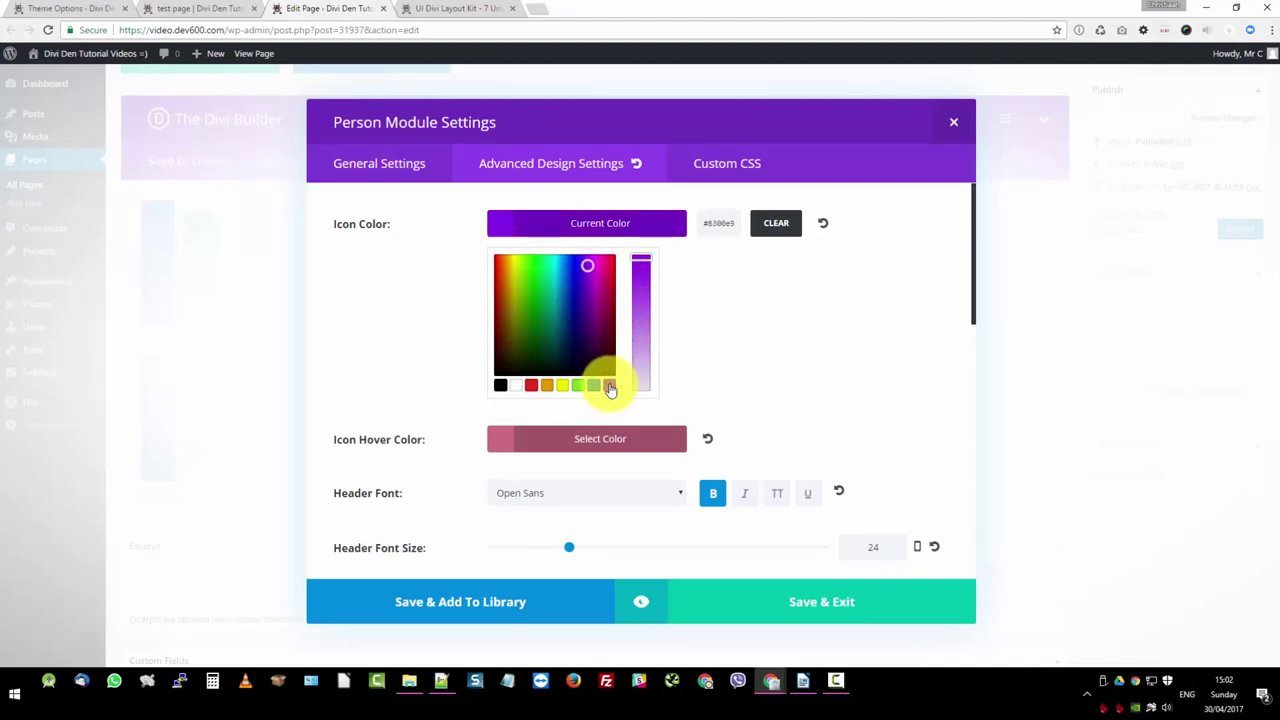
{"action": "left_click", "coordinate": [718, 223]}
{"action": "left_click_drag", "start_coordinate": [702, 224], "coordinate": [739, 226]}
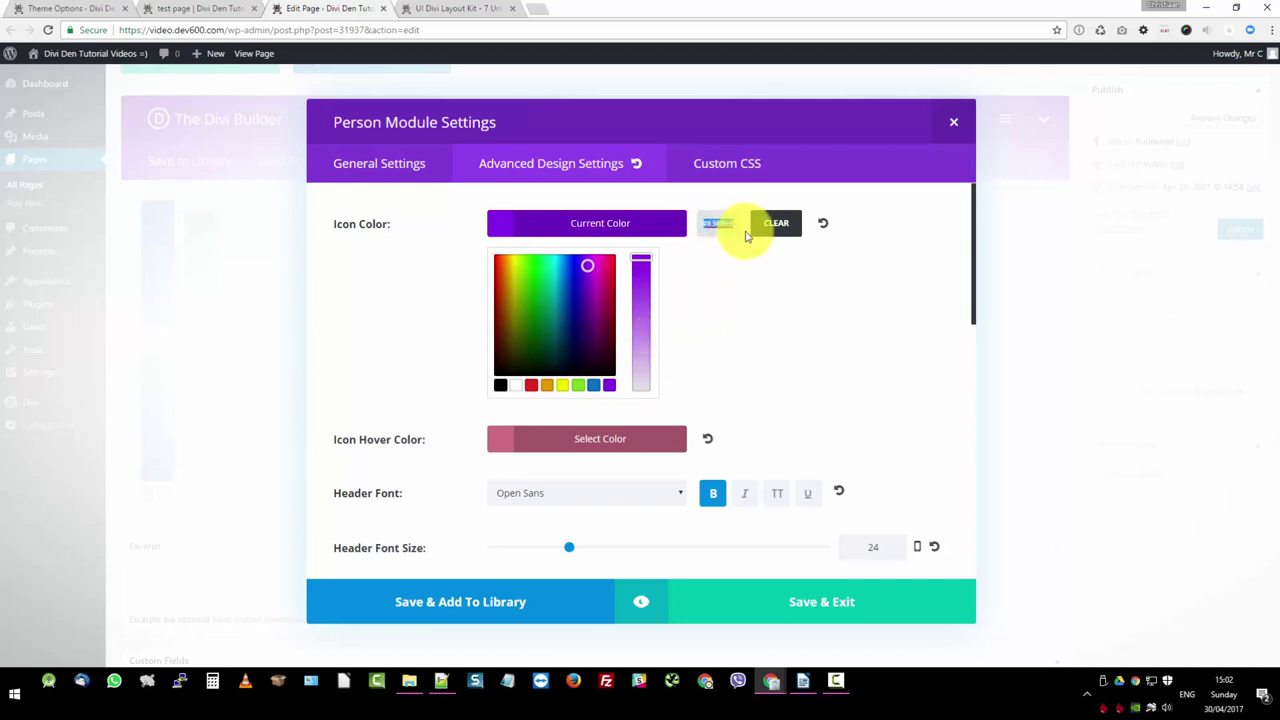
{"action": "key", "text": "alt+Tab"}
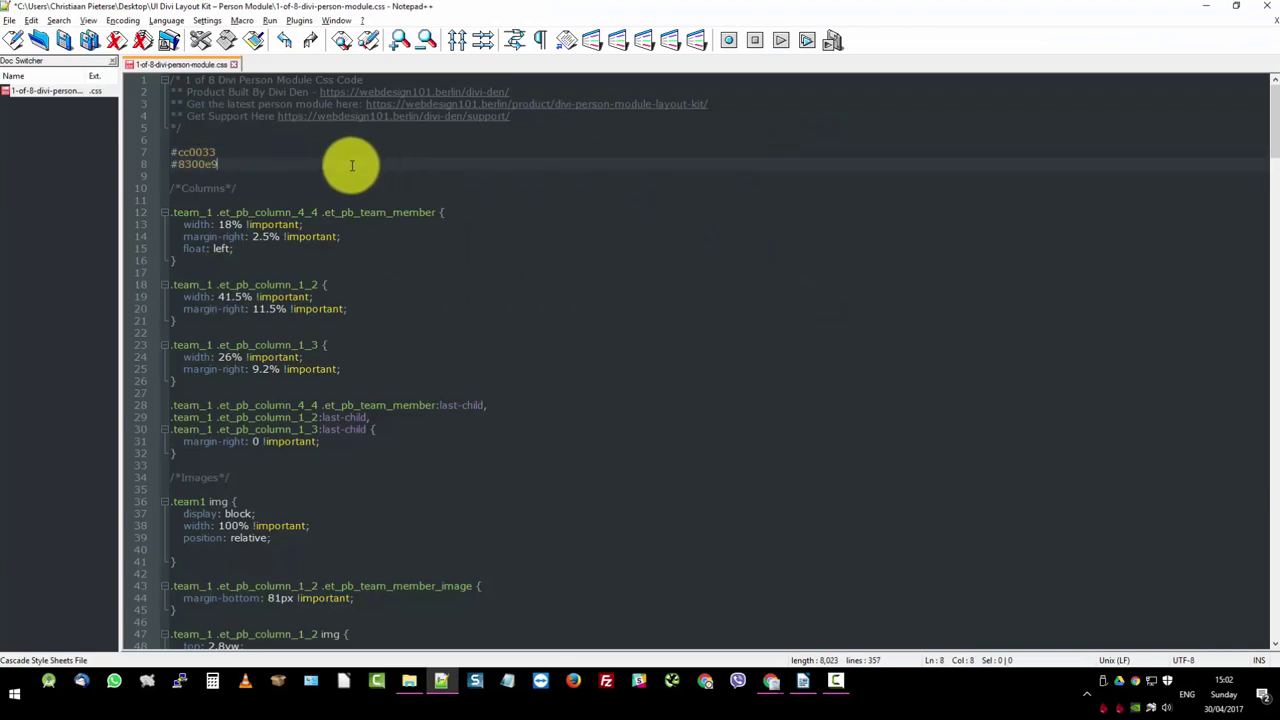
{"action": "key", "text": "alt+Tab"}
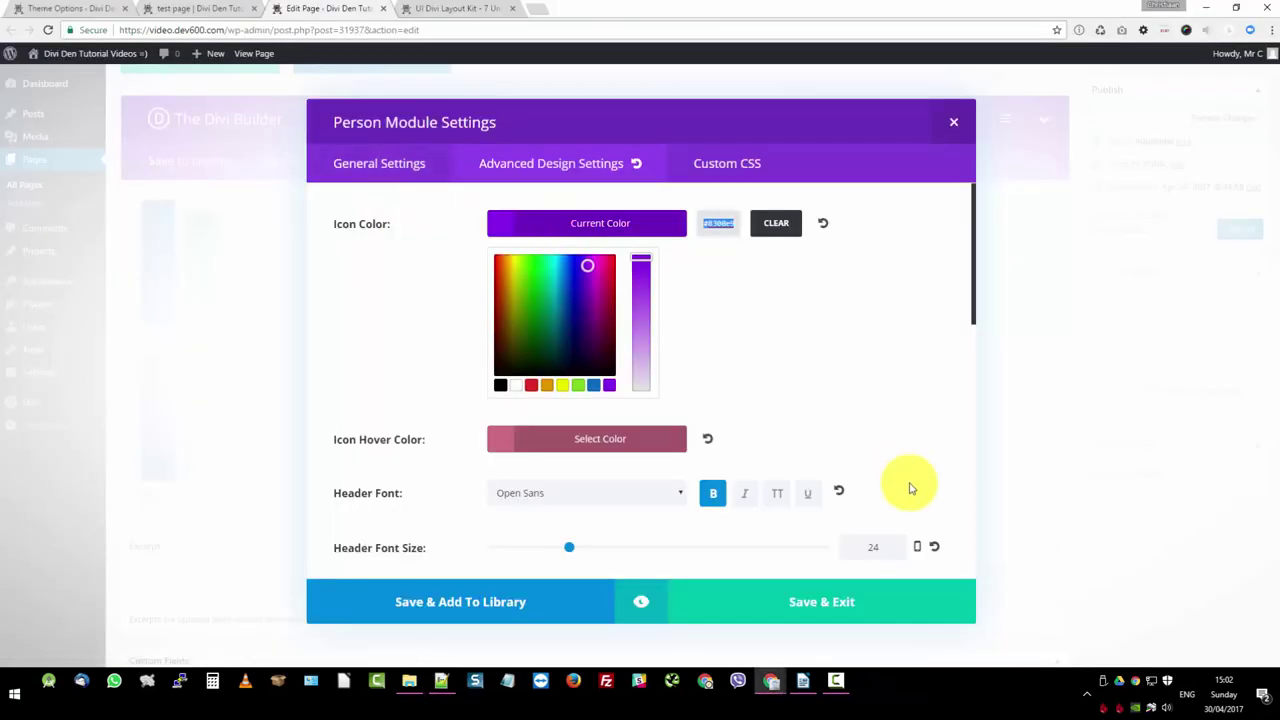
{"action": "scroll", "coordinate": [590, 400], "scroll_direction": "down", "scroll_amount": 1}
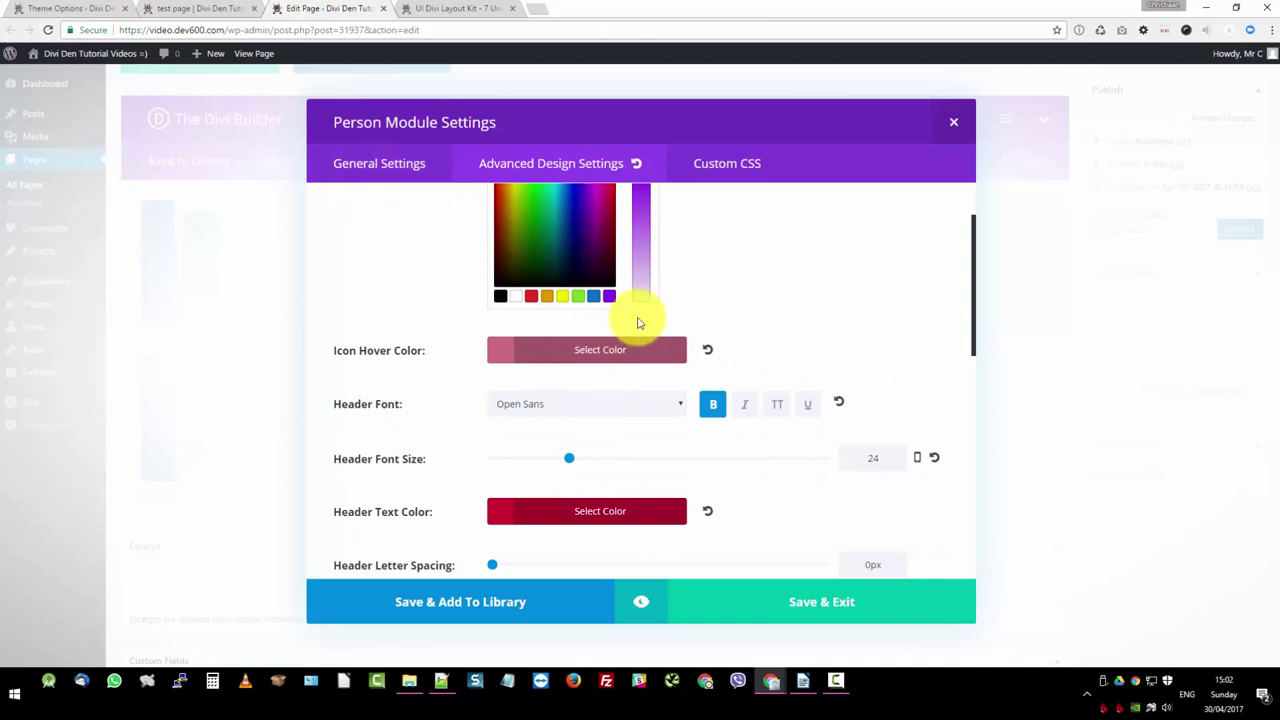
{"action": "scroll", "coordinate": [640, 318], "scroll_direction": "down", "scroll_amount": 1}
{"action": "scroll", "coordinate": [650, 312], "scroll_direction": "up", "scroll_amount": 2}
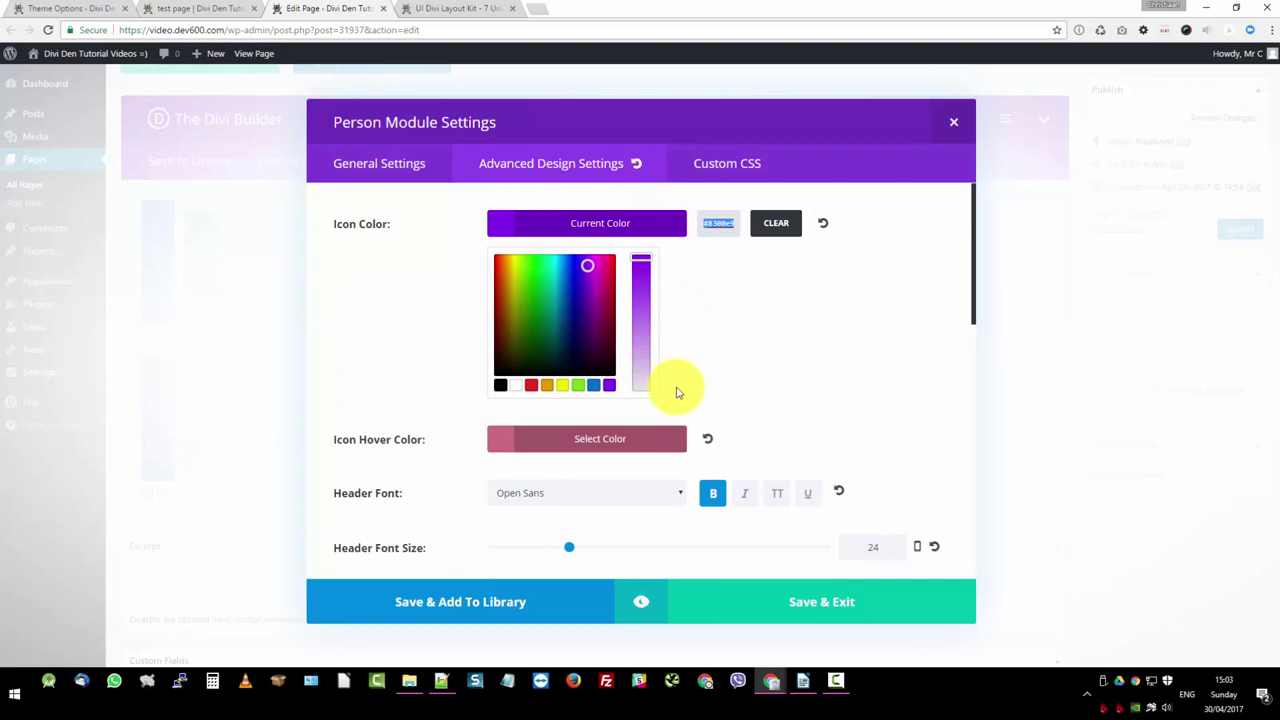
- Set Icon Hover Color to the purple preset lightened to #b068e8 and select its hex
{"action": "left_click", "coordinate": [594, 440]}
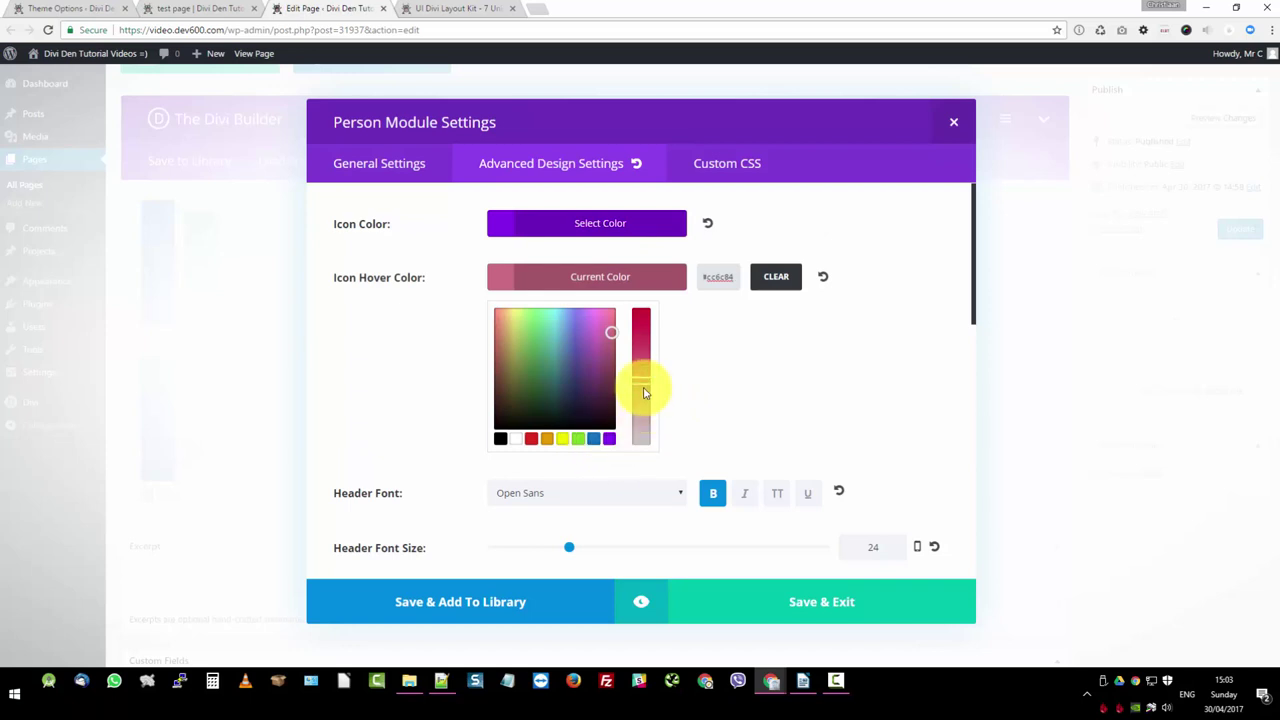
{"action": "left_click", "coordinate": [610, 441]}
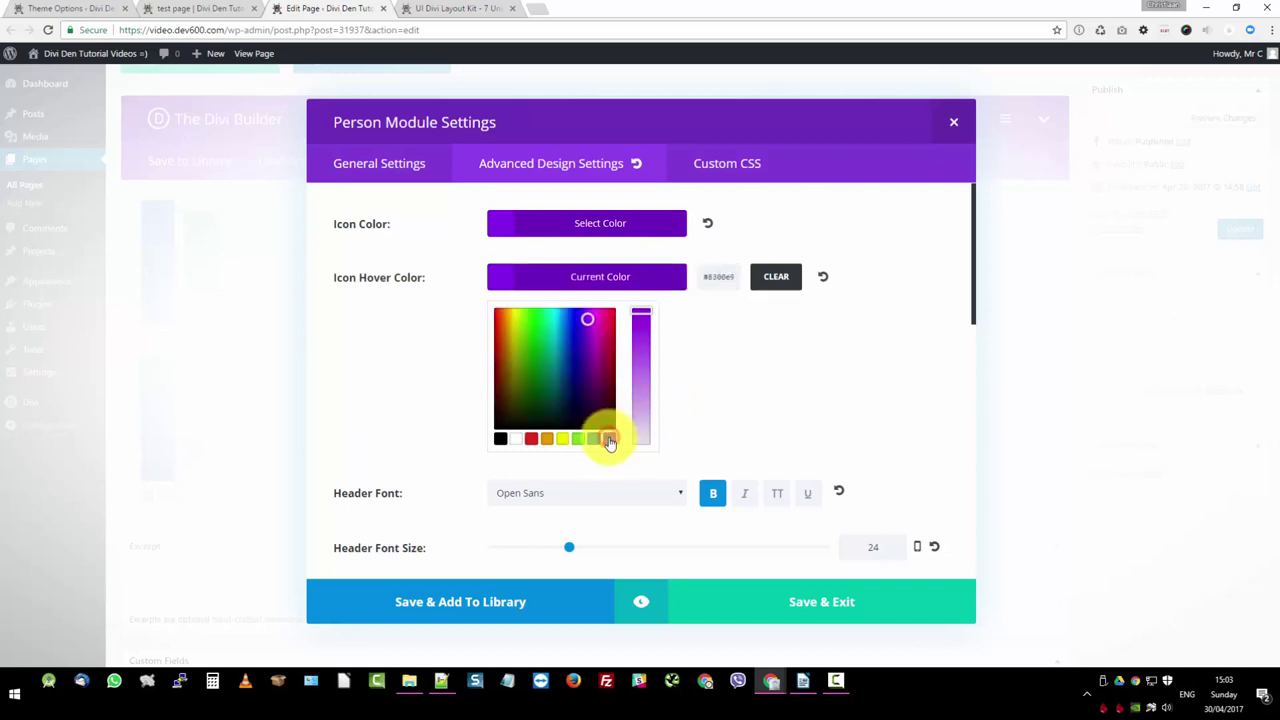
{"action": "left_click", "coordinate": [642, 377]}
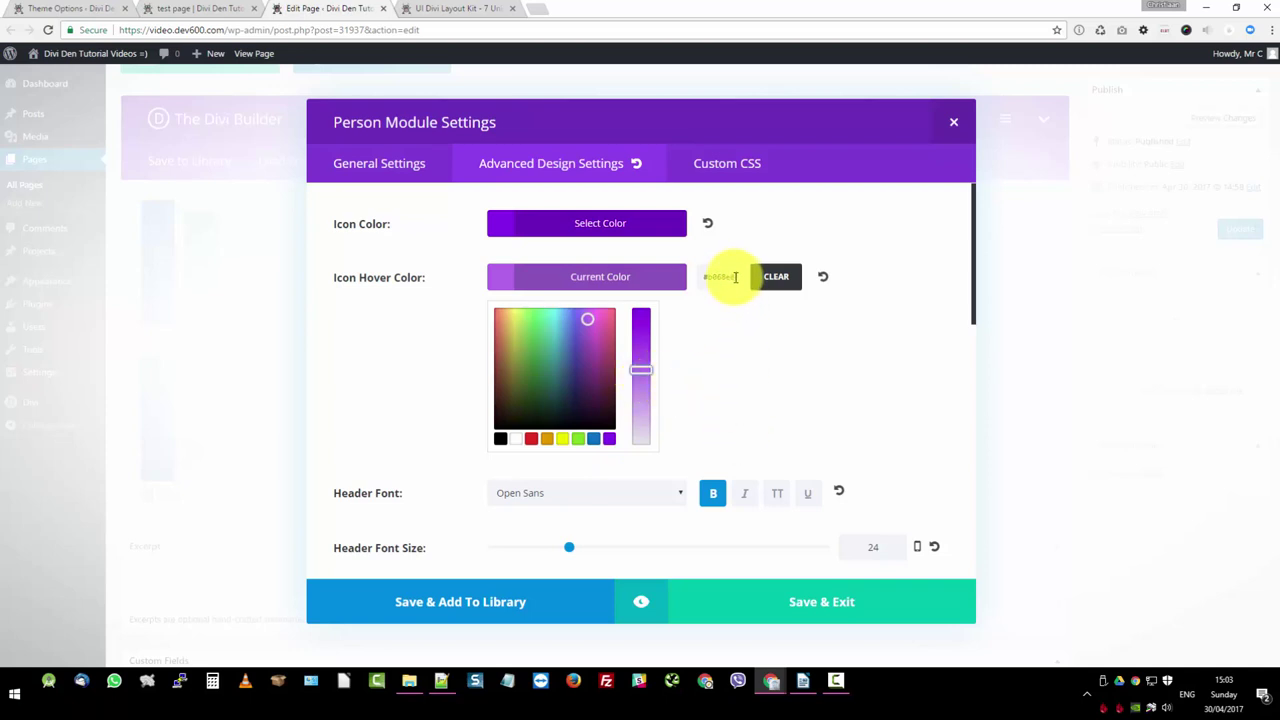
{"action": "left_click_drag", "start_coordinate": [735, 277], "coordinate": [663, 277]}
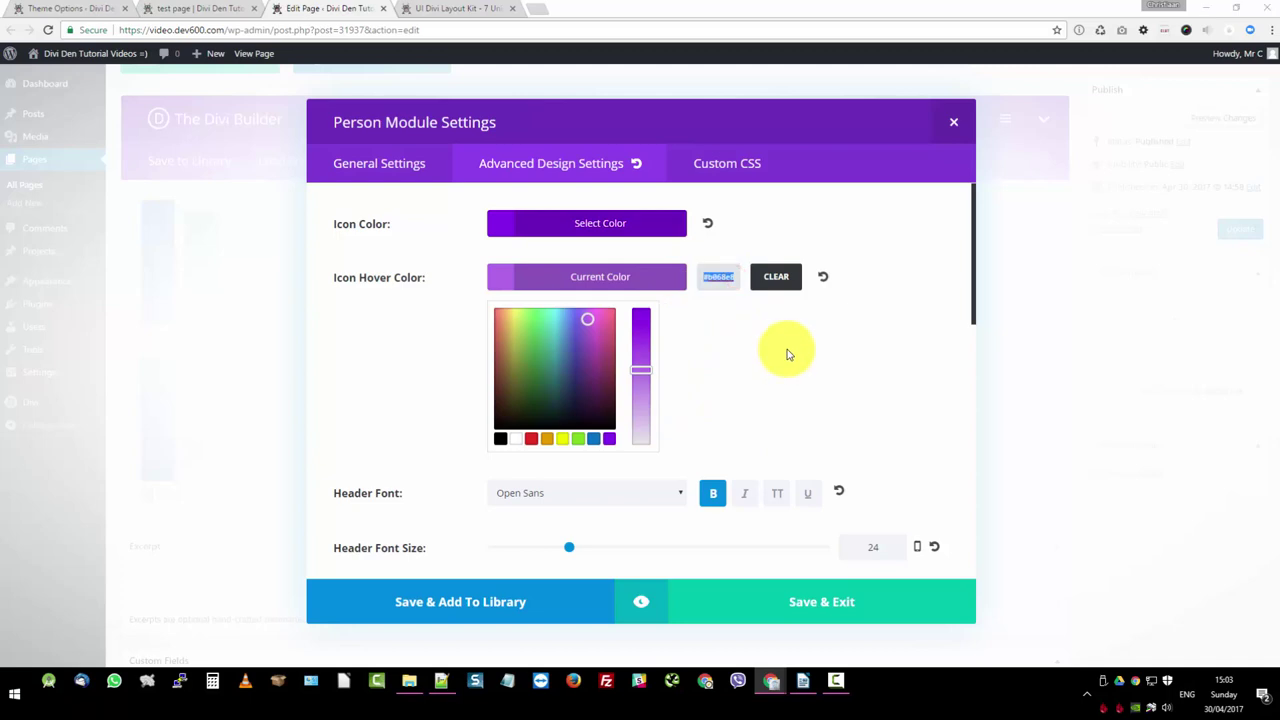
- Type a 'hover' note on line 9 of the CSS notes file in Notepad++
{"action": "key", "text": "alt+Tab"}
{"action": "left_click", "coordinate": [251, 174]}
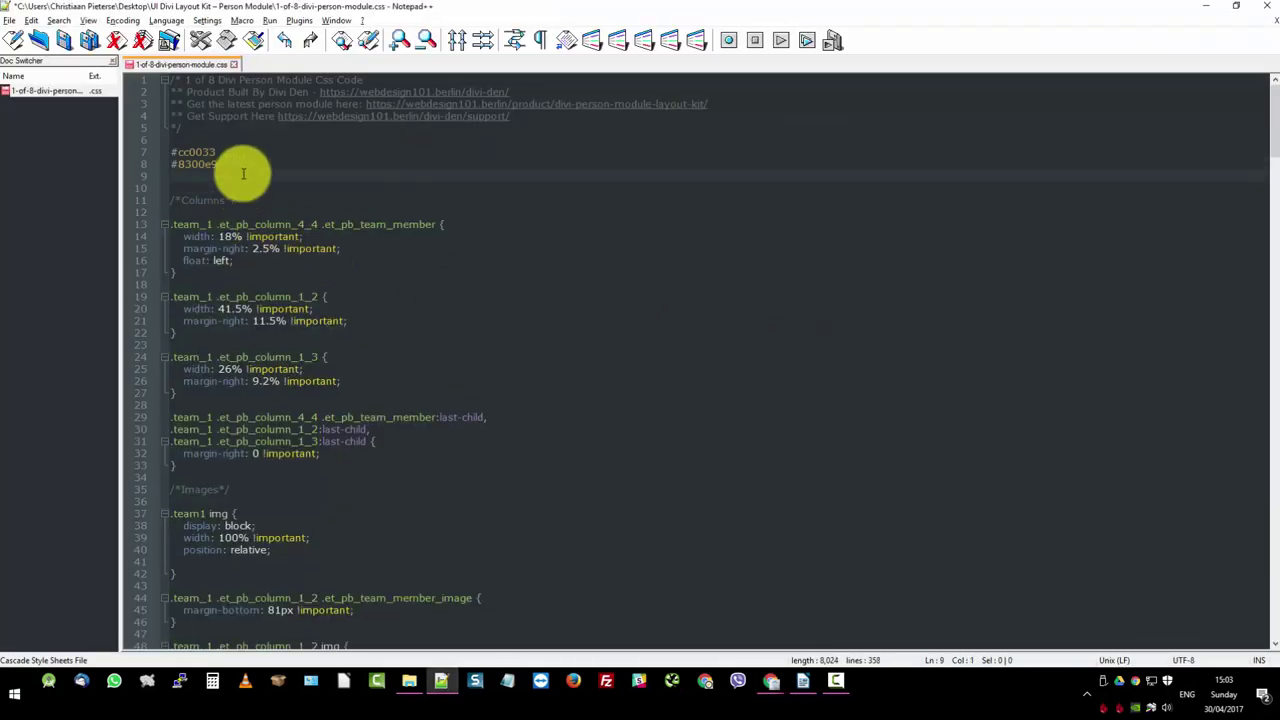
{"action": "type", "text": "hosv"}
{"action": "key", "text": "BackSpace"}
{"action": "type", "text": "ver #b068e8"}
- Return to the Person module settings and reopen the icon colour choices
{"action": "key", "text": "alt+Tab"}
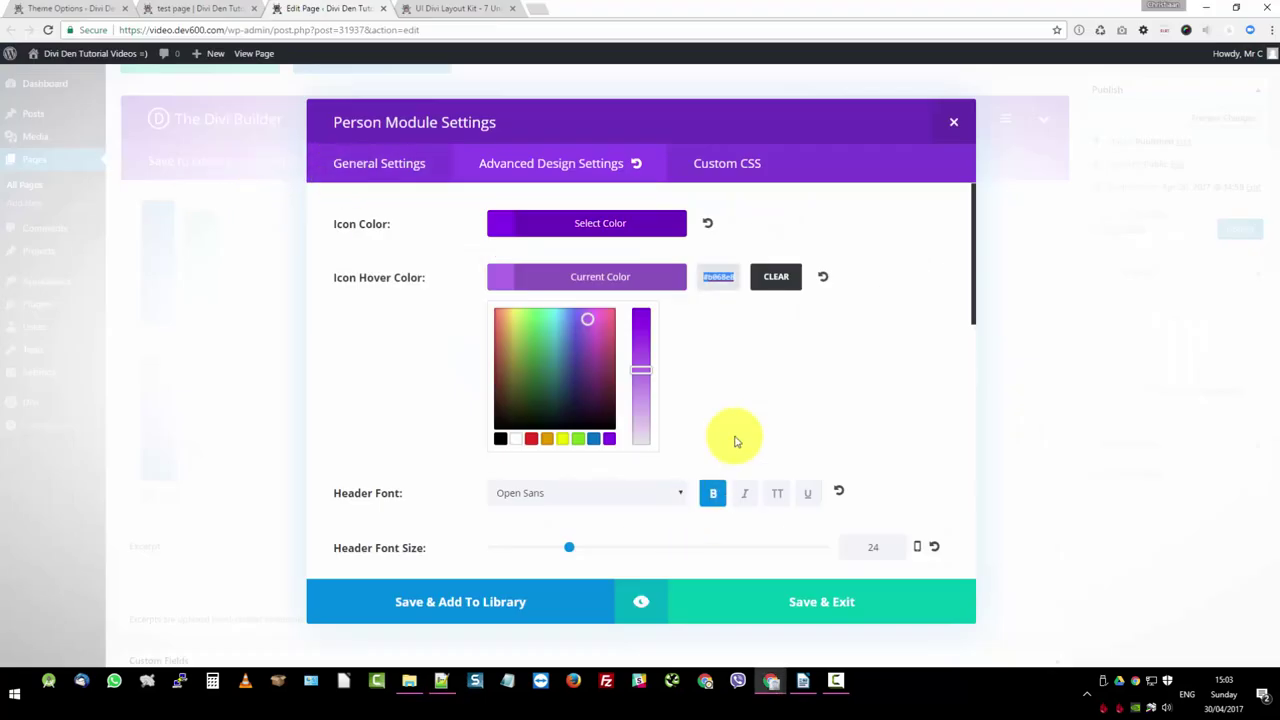
{"action": "scroll", "coordinate": [733, 437], "scroll_direction": "down", "scroll_amount": 3}
{"action": "scroll", "coordinate": [720, 415], "scroll_direction": "down", "scroll_amount": 1}
{"action": "scroll", "coordinate": [710, 330], "scroll_direction": "up", "scroll_amount": 4}
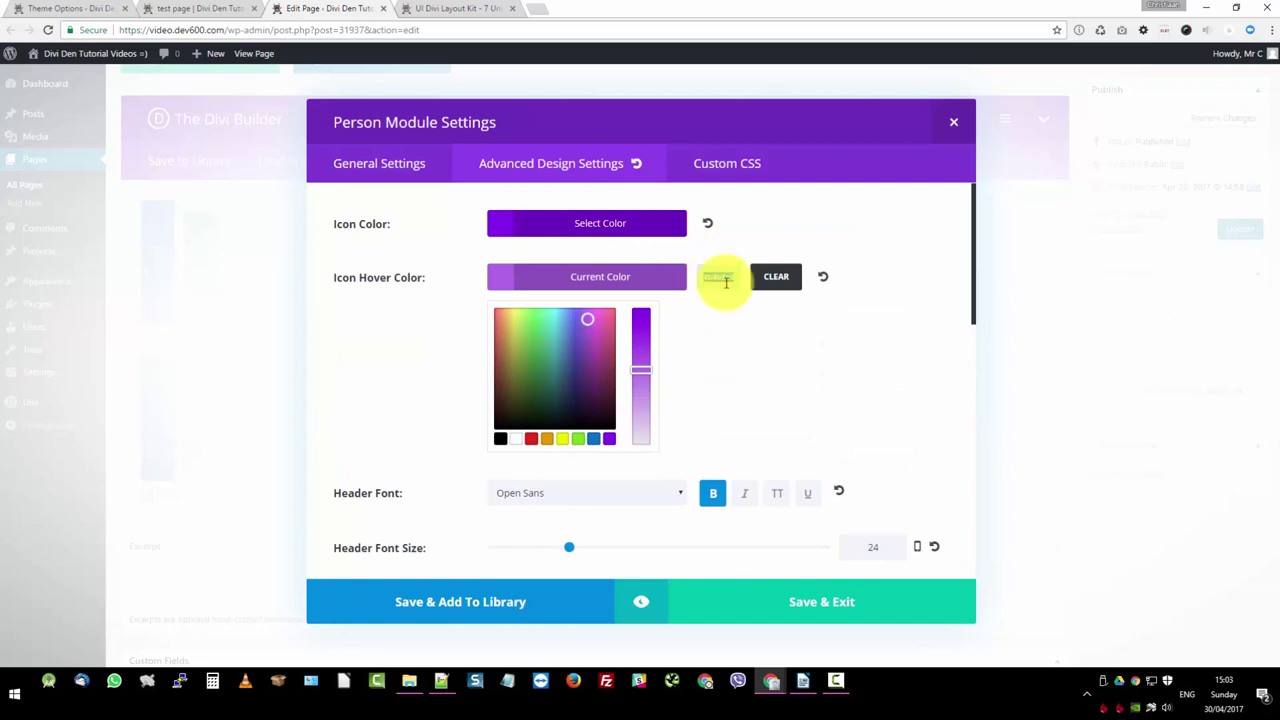
{"action": "left_click", "coordinate": [591, 222]}
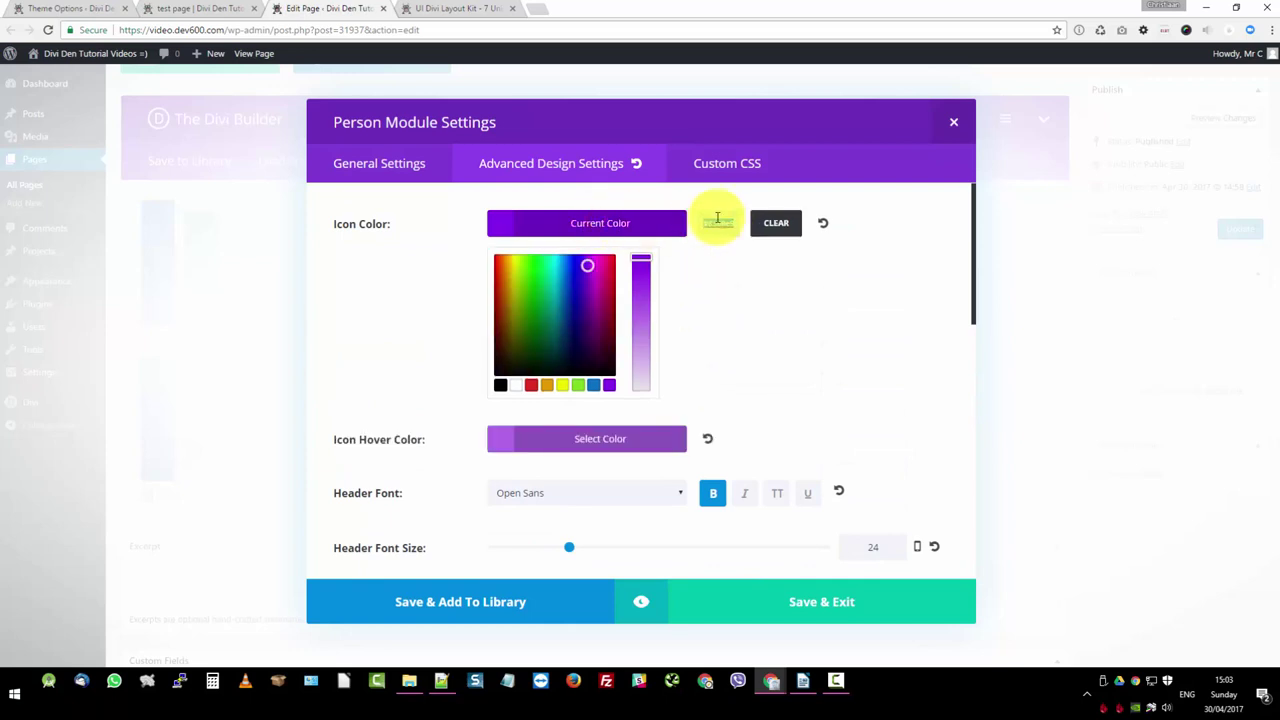
{"action": "scroll", "coordinate": [666, 394], "scroll_direction": "down", "scroll_amount": 3}
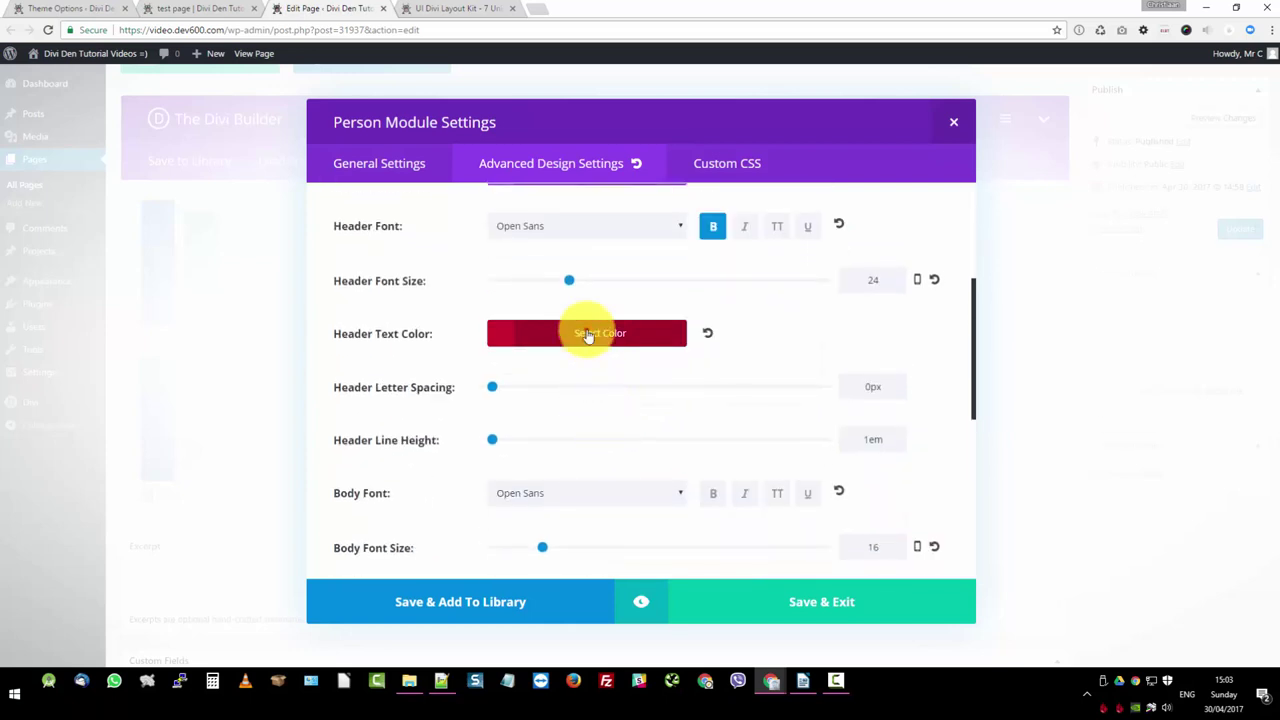
- Replace the #cc0033 Header Text Color with the copied purple hex, then Save & Exit
{"action": "left_click", "coordinate": [588, 335]}
{"action": "left_click_drag", "start_coordinate": [735, 333], "coordinate": [671, 338]}
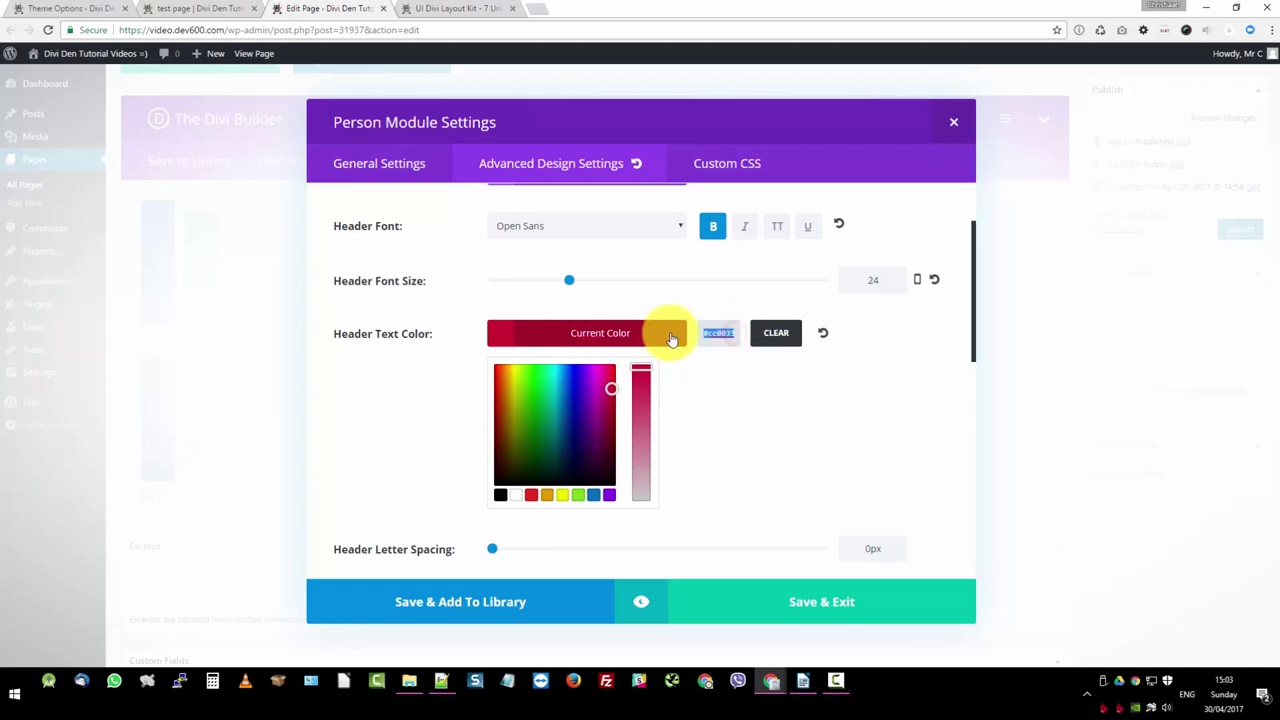
{"action": "key", "text": "ctrl+v"}
{"action": "scroll", "coordinate": [671, 420], "scroll_direction": "down", "scroll_amount": 4}
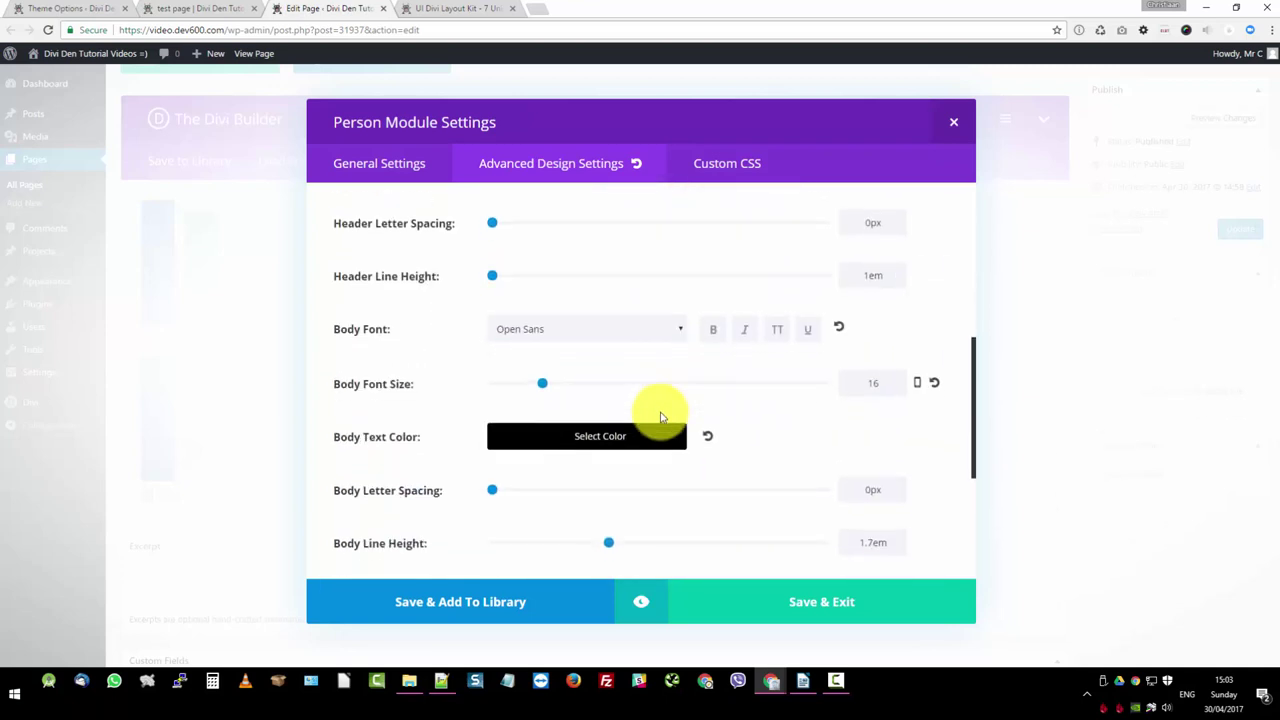
{"action": "scroll", "coordinate": [660, 414], "scroll_direction": "down", "scroll_amount": 3}
{"action": "scroll", "coordinate": [661, 407], "scroll_direction": "up", "scroll_amount": 7}
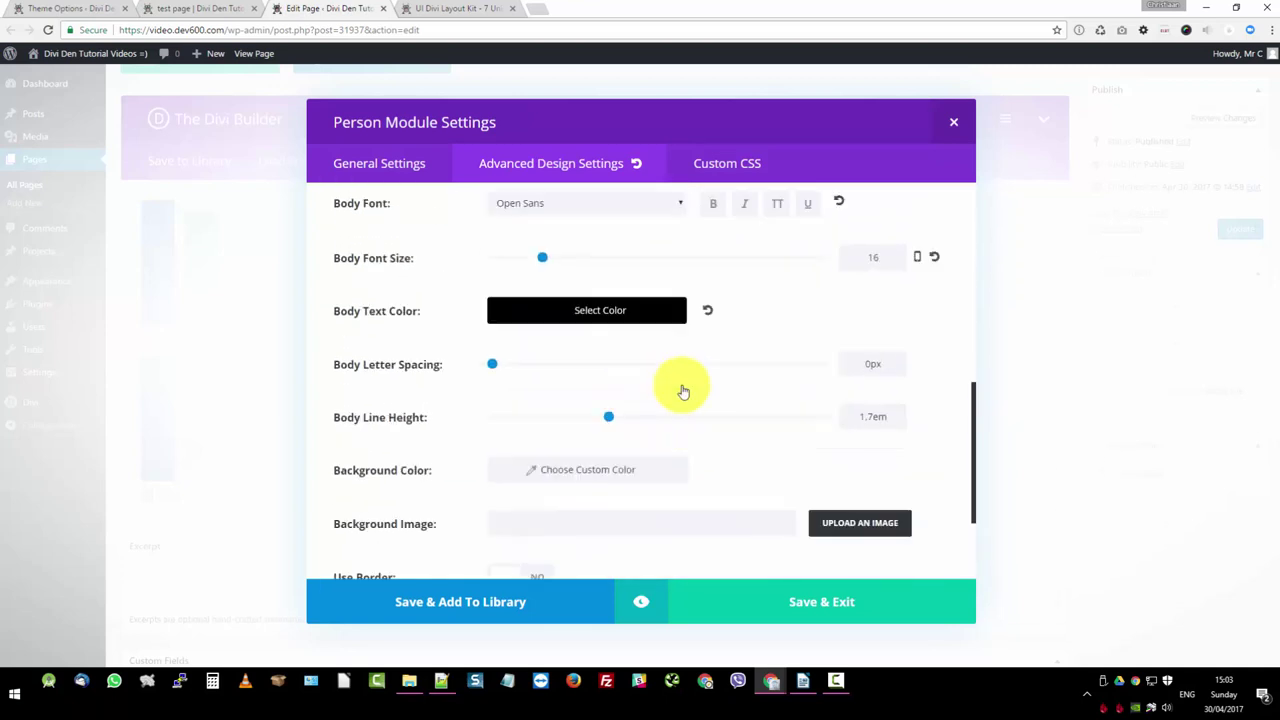
{"action": "left_click", "coordinate": [793, 605]}
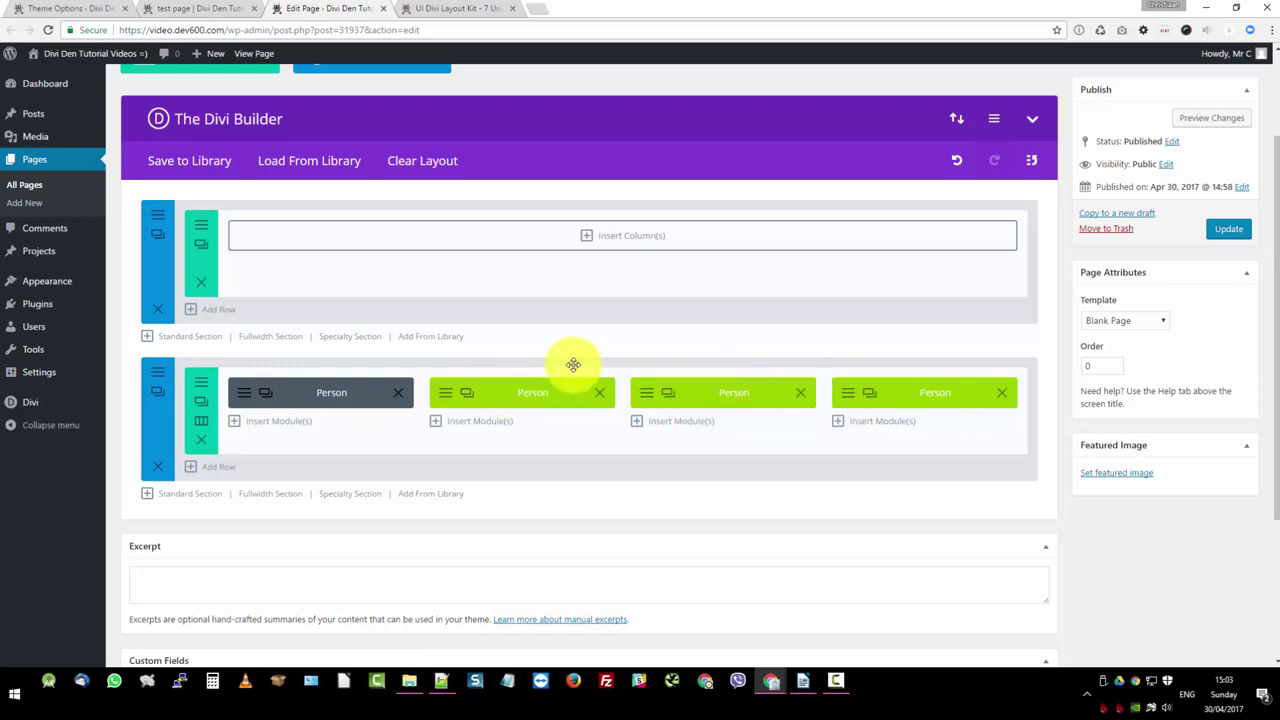
- Open the first Person module's Save & Add To Library form and fix the template name's capitalisation
{"action": "left_click", "coordinate": [248, 392]}
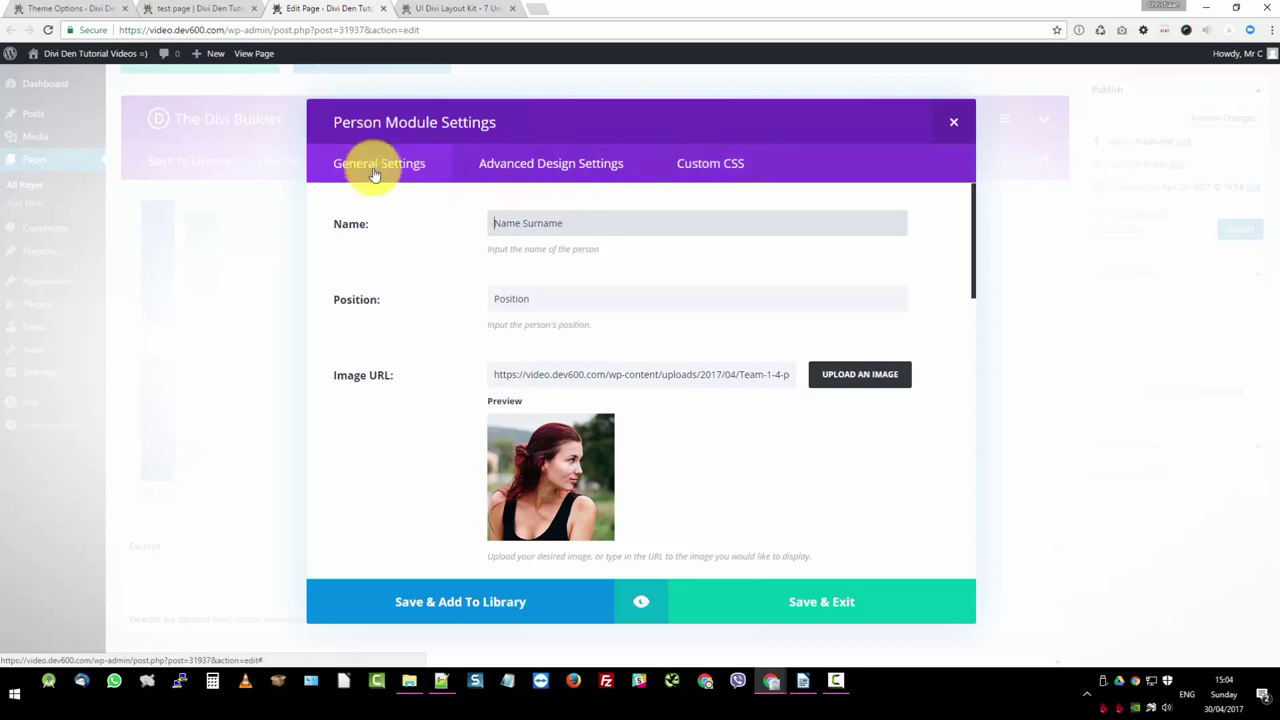
{"action": "left_click", "coordinate": [433, 603]}
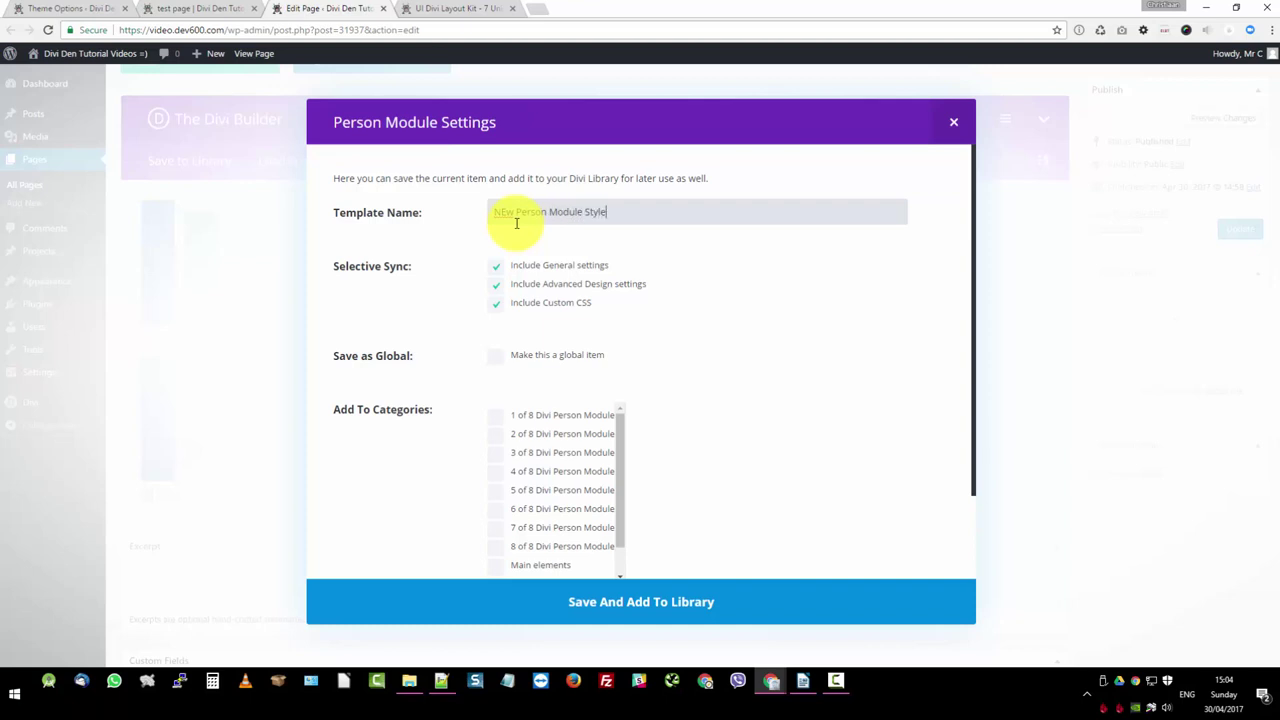
{"action": "left_click", "coordinate": [505, 218]}
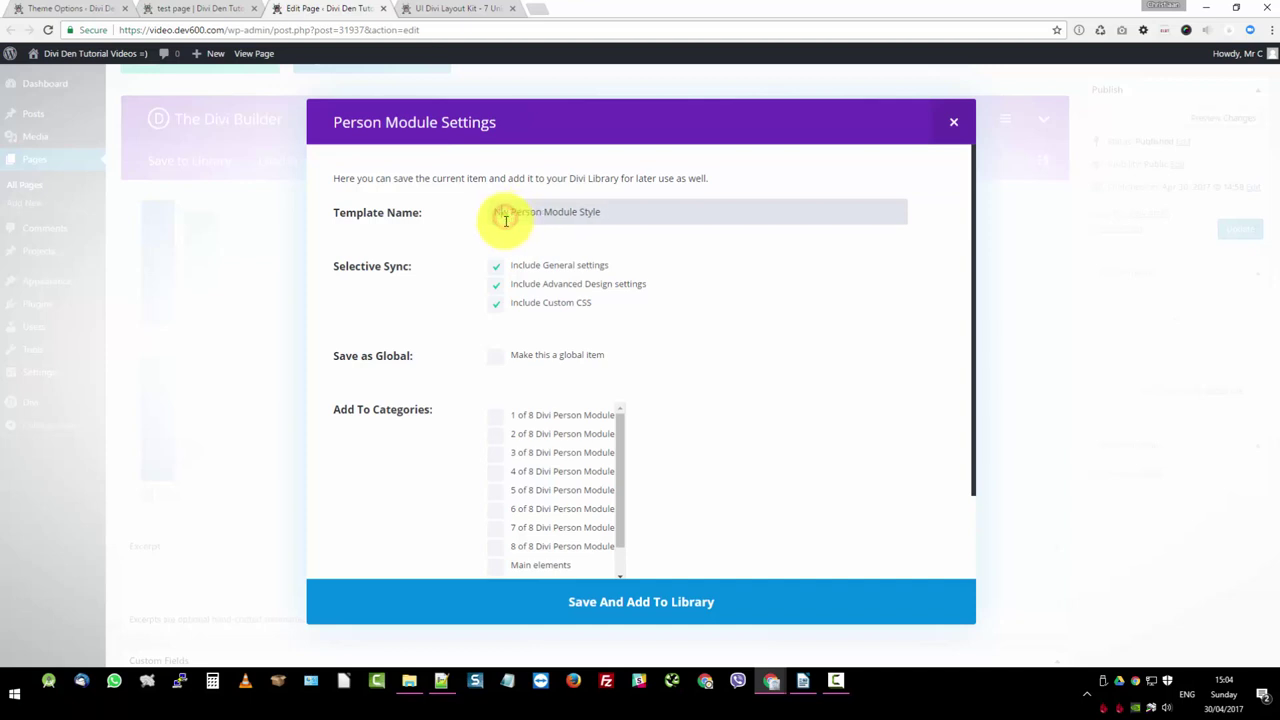
- Save 'New Person Module Style' as a global library item with general settings excluded
{"action": "left_click", "coordinate": [640, 228]}
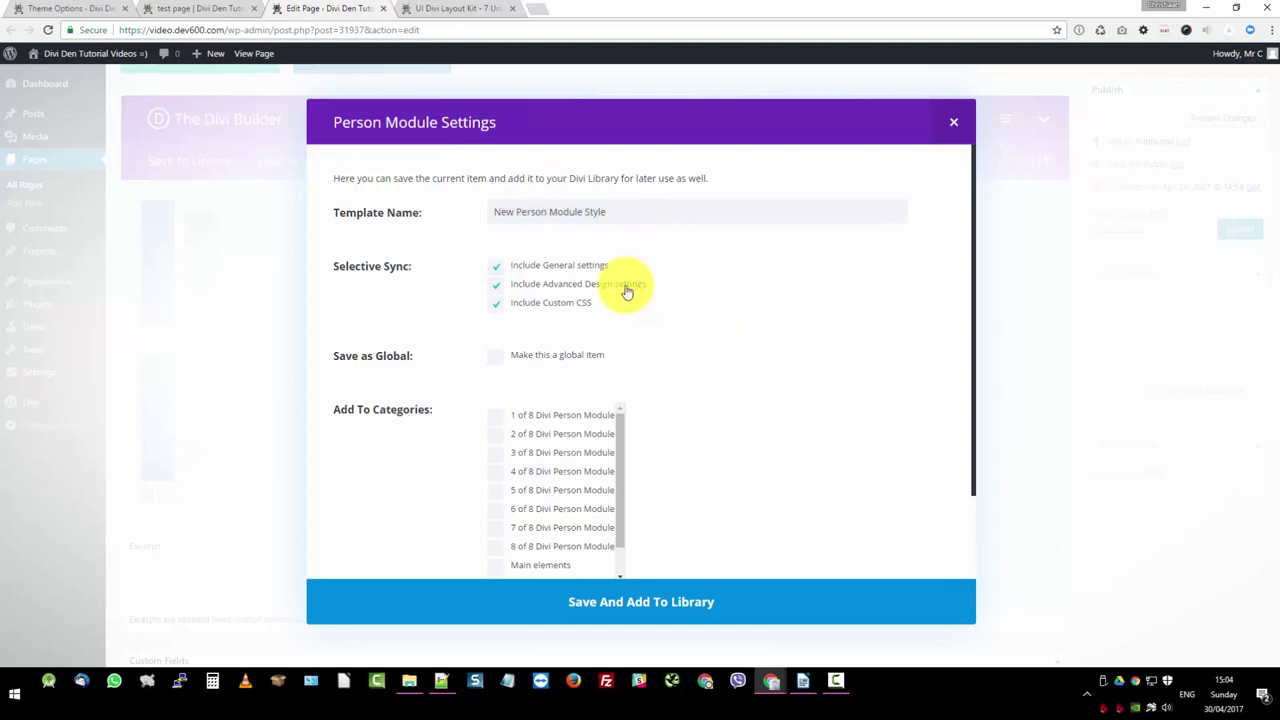
{"action": "left_click", "coordinate": [499, 268]}
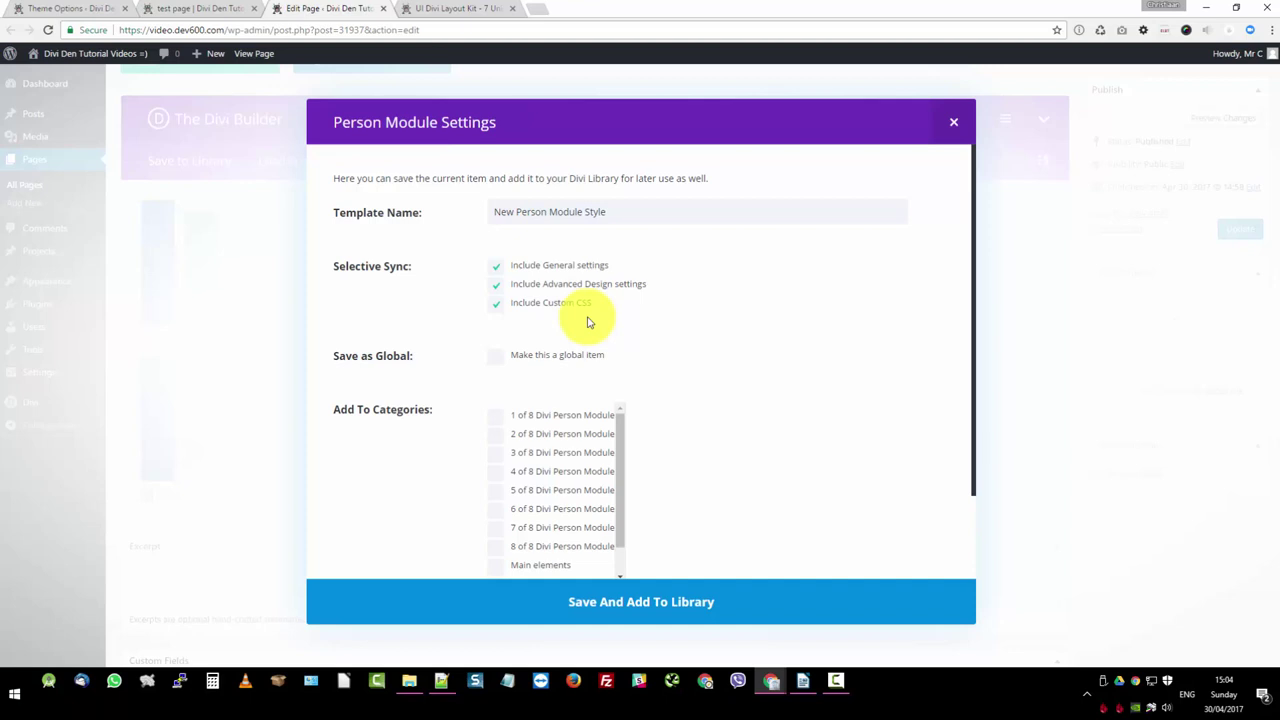
{"action": "left_click", "coordinate": [496, 273]}
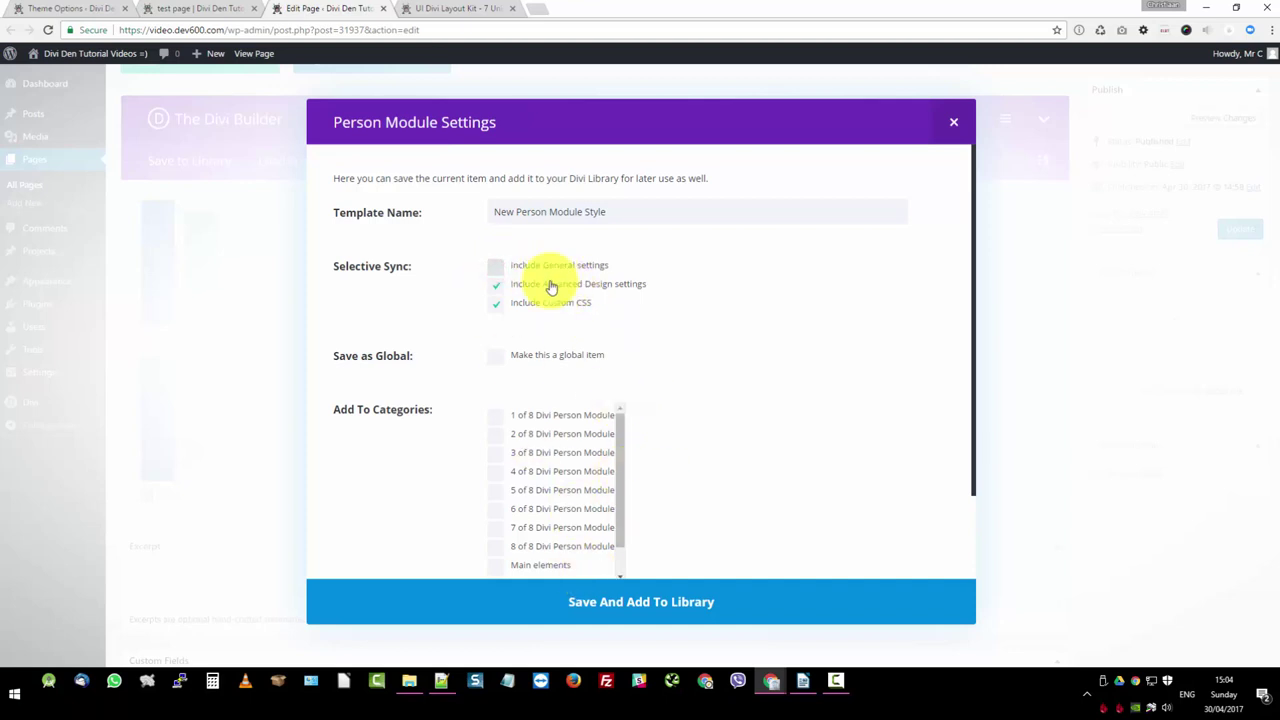
{"action": "left_click", "coordinate": [497, 359]}
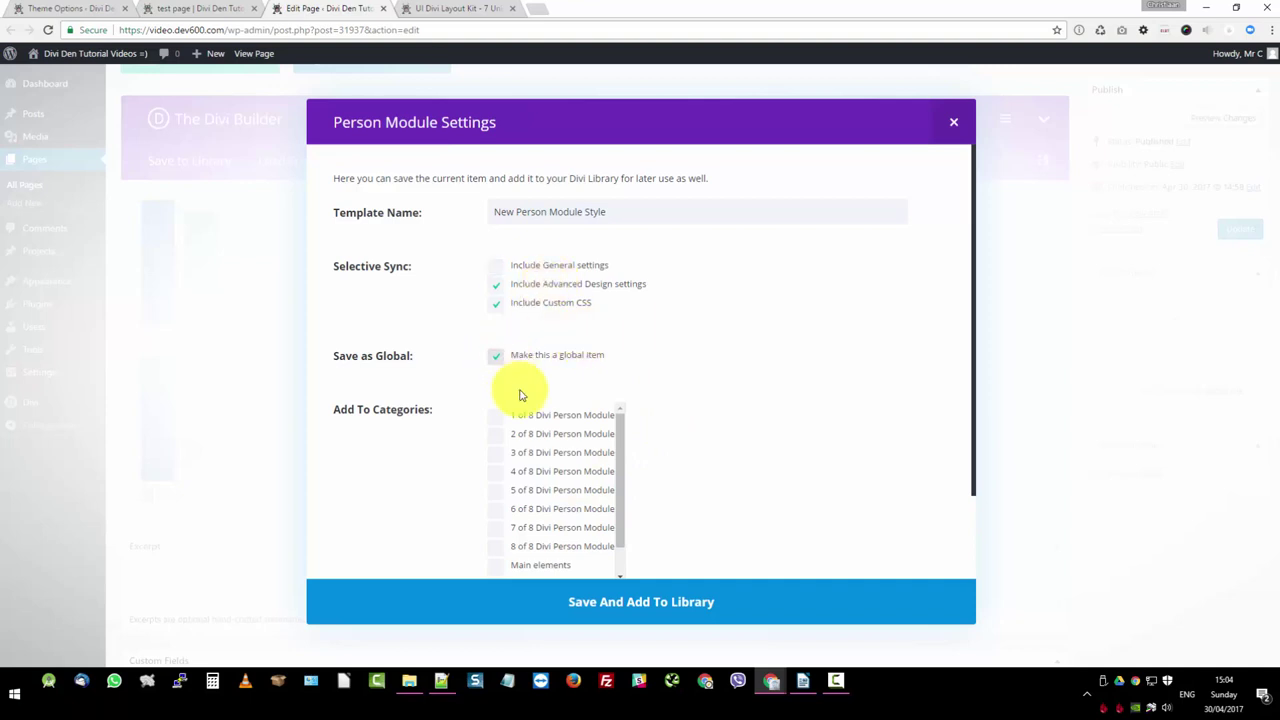
{"action": "left_click", "coordinate": [623, 605]}
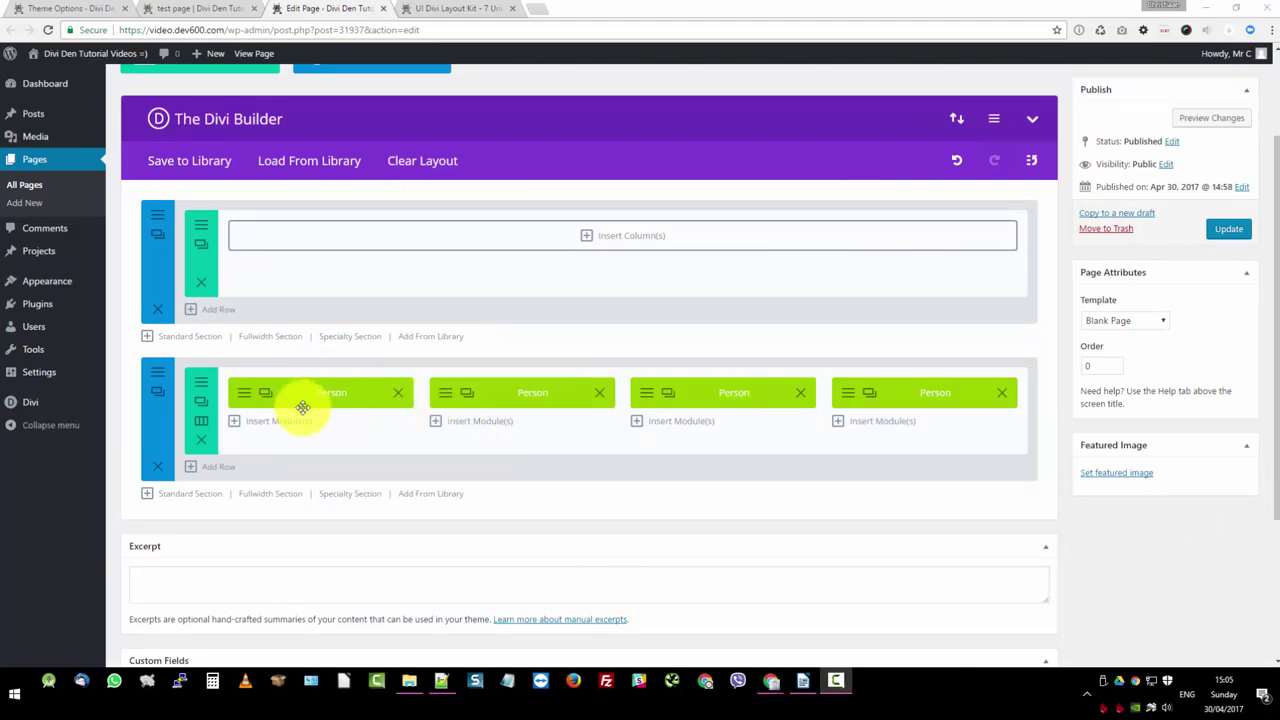
- Delete the Person modules in columns two, three and four
{"action": "left_click", "coordinate": [599, 393]}
{"action": "left_click", "coordinate": [801, 393]}
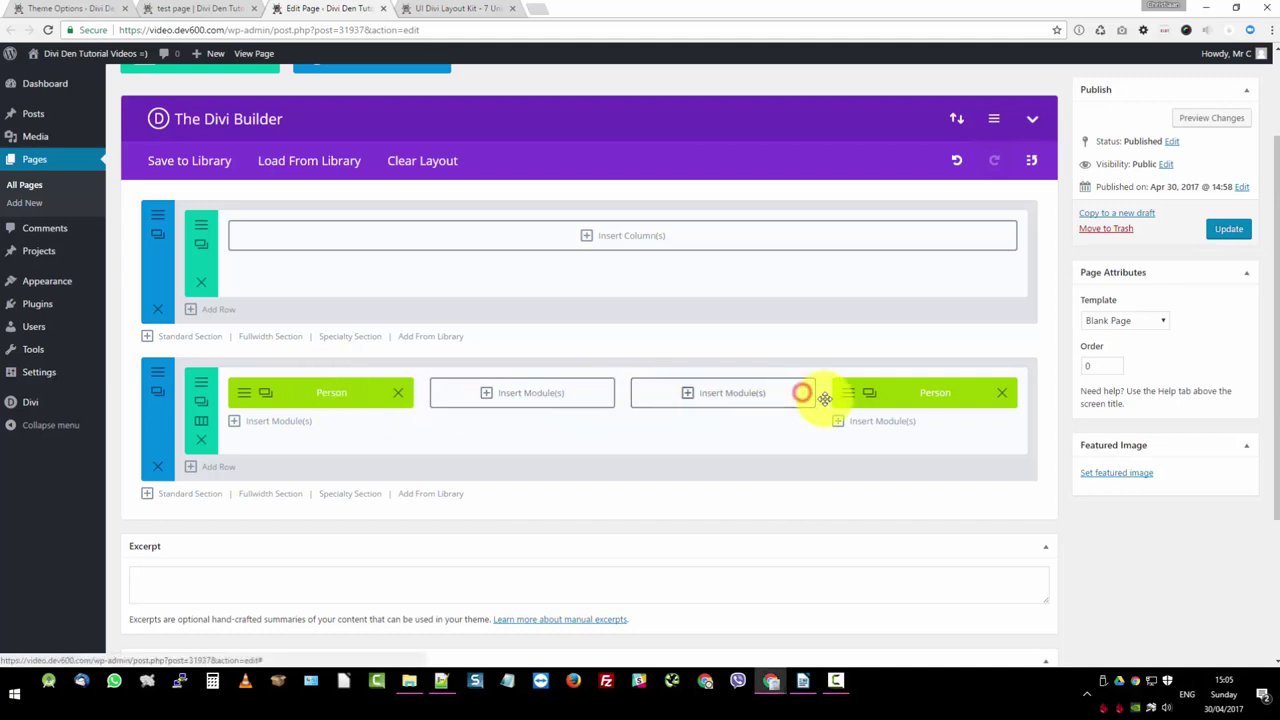
{"action": "left_click", "coordinate": [1000, 392]}
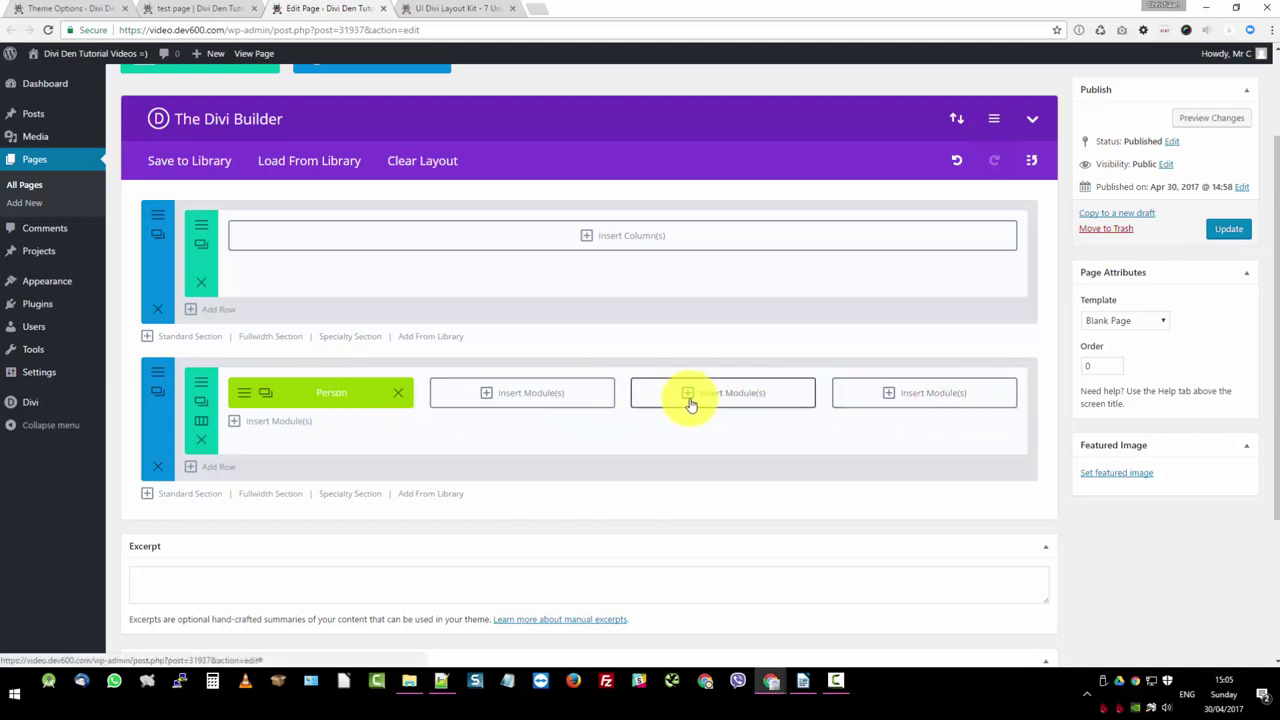
- Clone the Person module three times, move the copies into columns two to four, and update the page
{"action": "left_click", "coordinate": [266, 396]}
{"action": "left_click", "coordinate": [267, 398]}
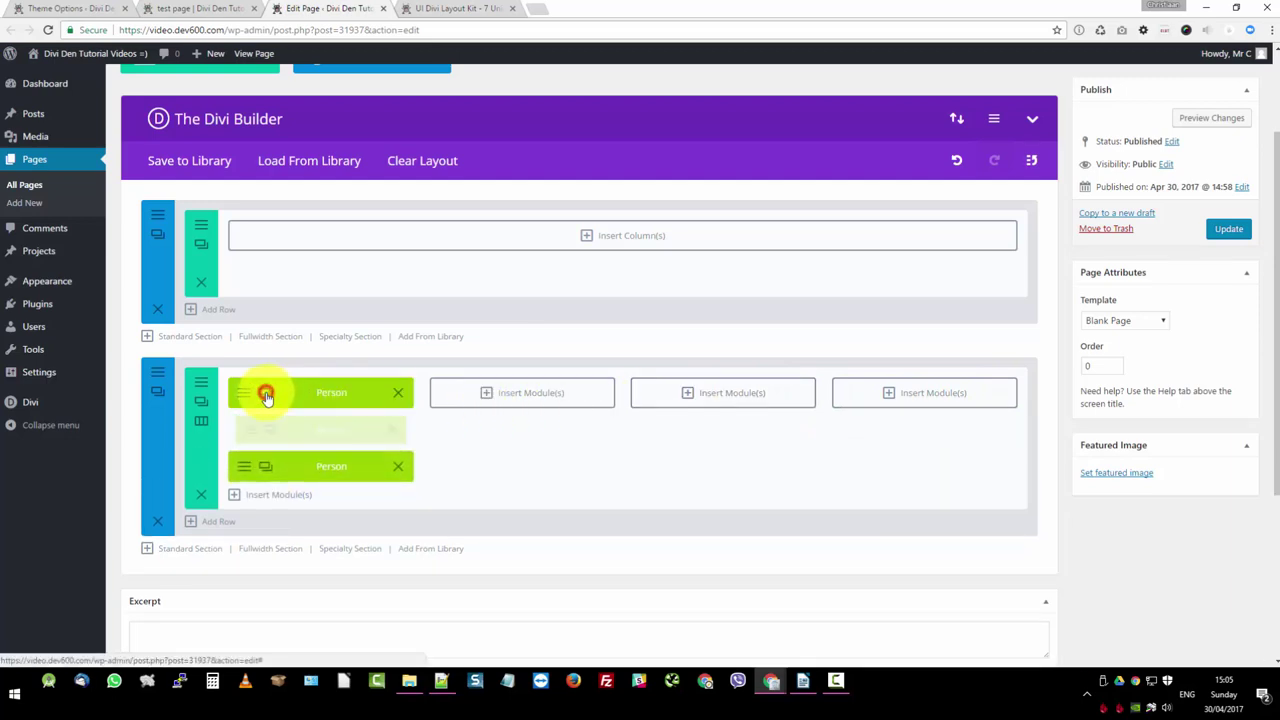
{"action": "left_click", "coordinate": [266, 400]}
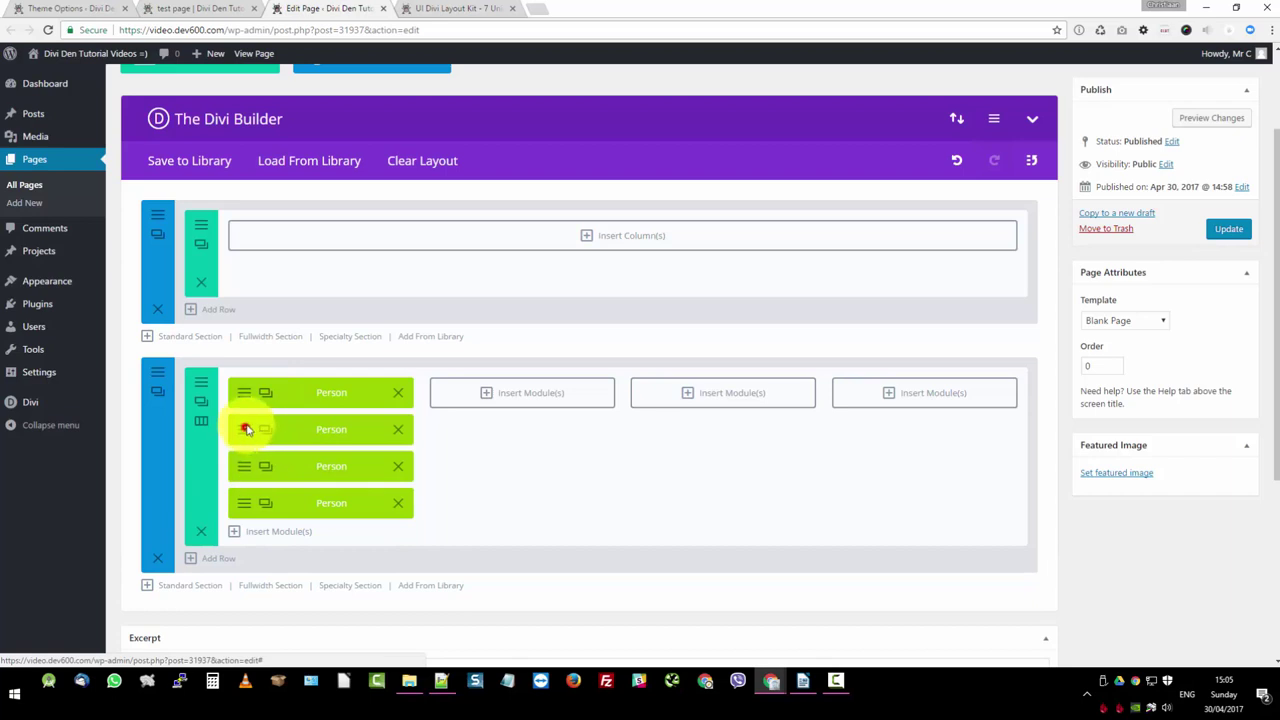
{"action": "left_click_drag", "start_coordinate": [246, 429], "coordinate": [362, 432]}
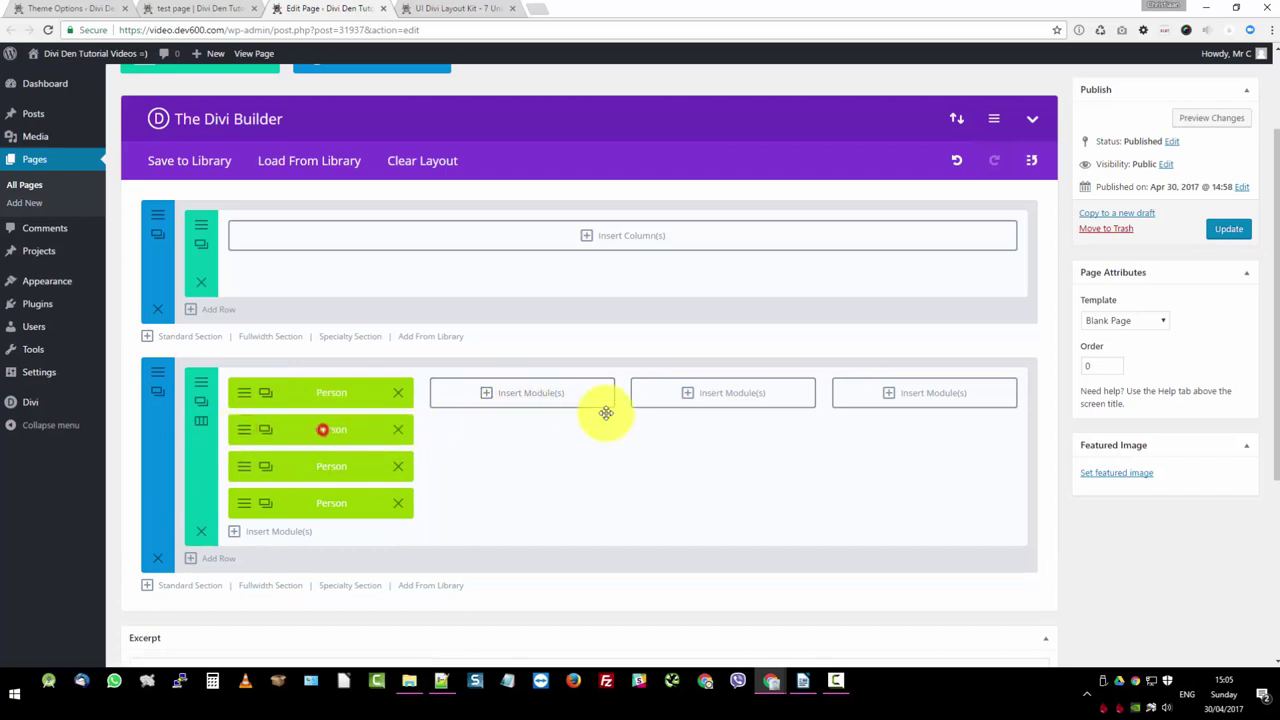
{"action": "left_click_drag", "start_coordinate": [614, 410], "coordinate": [526, 391]}
{"action": "left_click_drag", "start_coordinate": [340, 430], "coordinate": [950, 395]}
{"action": "left_click", "coordinate": [1230, 230]}
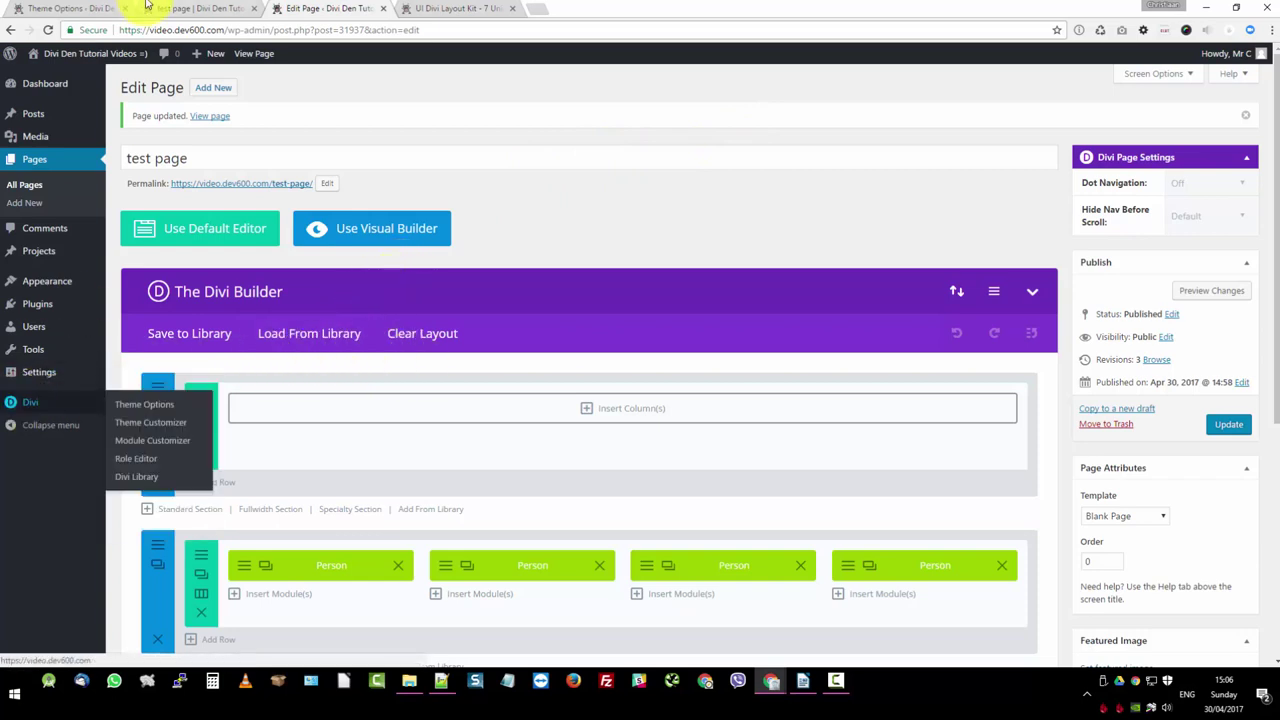
- Enlarge and review the Divi Custom CSS box, then return to 1-of-8-divi-person-module.css in Notepad++
{"action": "left_click", "coordinate": [74, 8]}
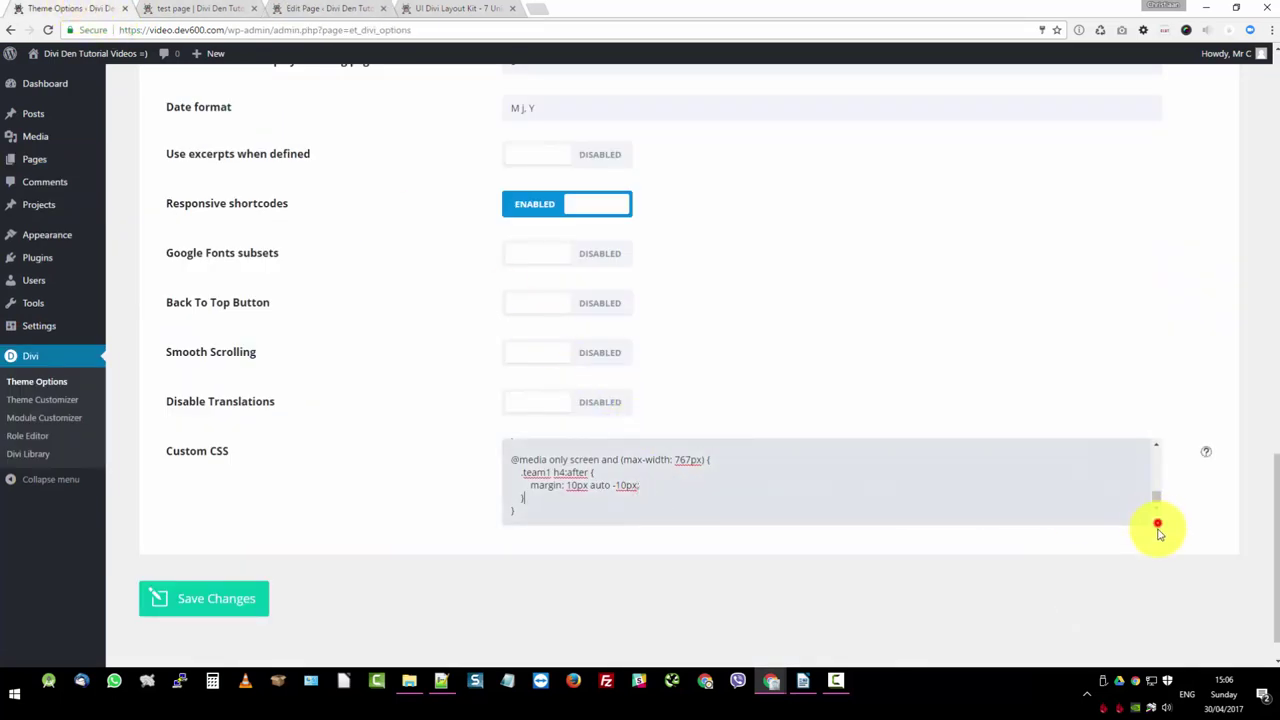
{"action": "left_click_drag", "start_coordinate": [1157, 530], "coordinate": [1154, 443]}
{"action": "scroll", "coordinate": [741, 510], "scroll_direction": "down", "scroll_amount": 1}
{"action": "scroll", "coordinate": [738, 506], "scroll_direction": "up", "scroll_amount": 2}
{"action": "scroll", "coordinate": [639, 532], "scroll_direction": "down", "scroll_amount": 5}
{"action": "scroll", "coordinate": [644, 530], "scroll_direction": "up", "scroll_amount": 7}
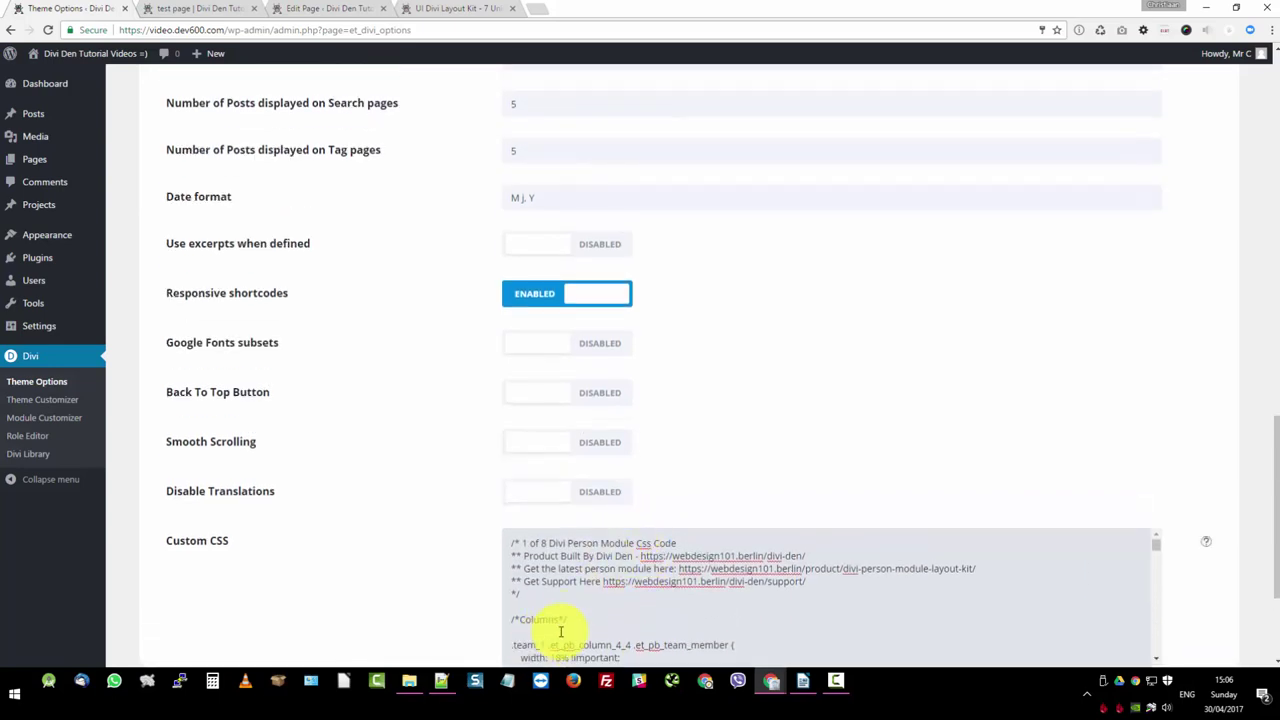
{"action": "left_click", "coordinate": [441, 683]}
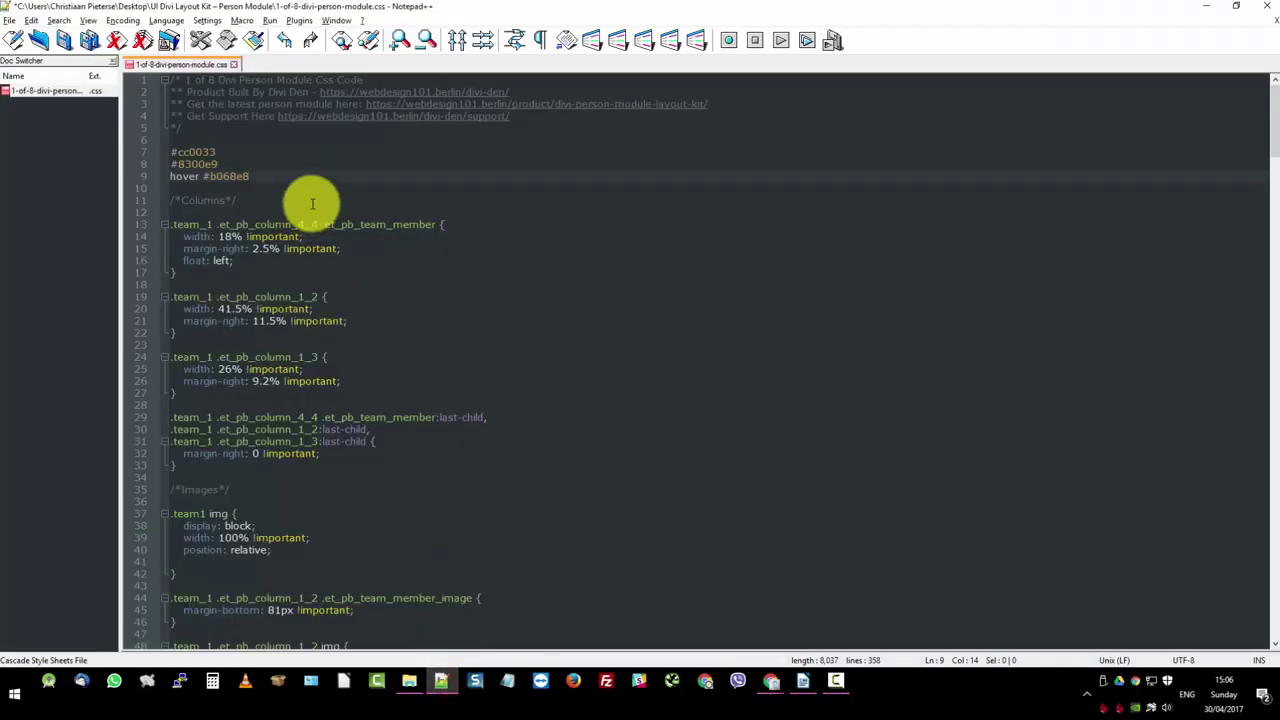
- Select the old colour #cc0033 on line 7, then scroll the Divi Custom CSS to the .team_1 rules
{"action": "left_click_drag", "start_coordinate": [220, 150], "coordinate": [168, 150]}
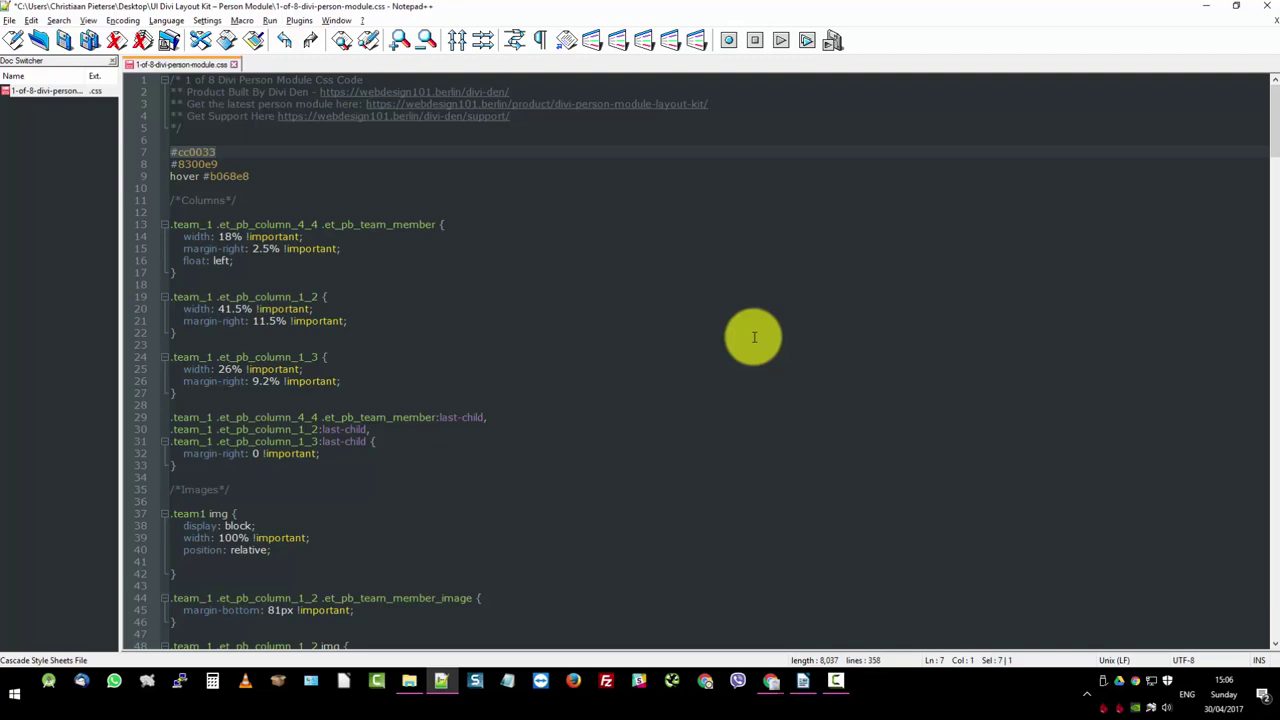
{"action": "left_click", "coordinate": [1205, 6]}
{"action": "scroll", "coordinate": [823, 437], "scroll_direction": "down", "scroll_amount": 2}
{"action": "scroll", "coordinate": [637, 463], "scroll_direction": "down", "scroll_amount": 2}
- Search the page for #cc0033 and step through its 12 matches in the Custom CSS
{"action": "left_click", "coordinate": [1041, 133]}
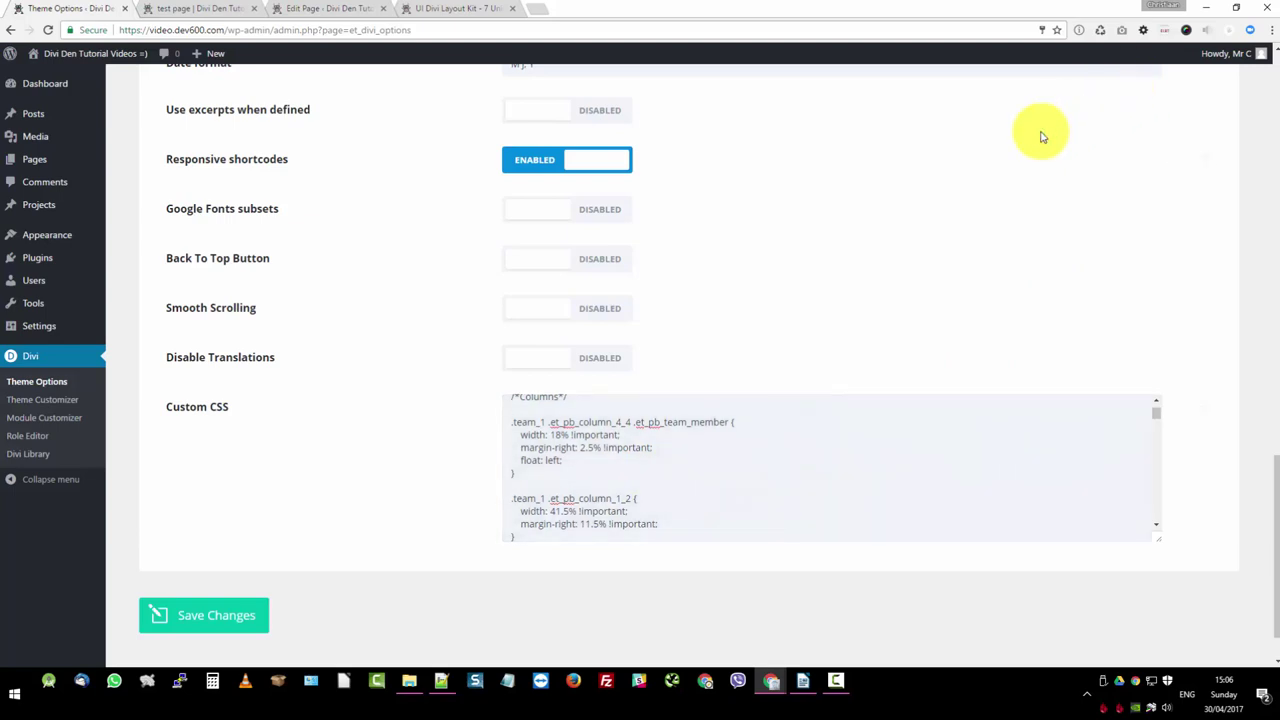
{"action": "key", "text": "ctrl+f"}
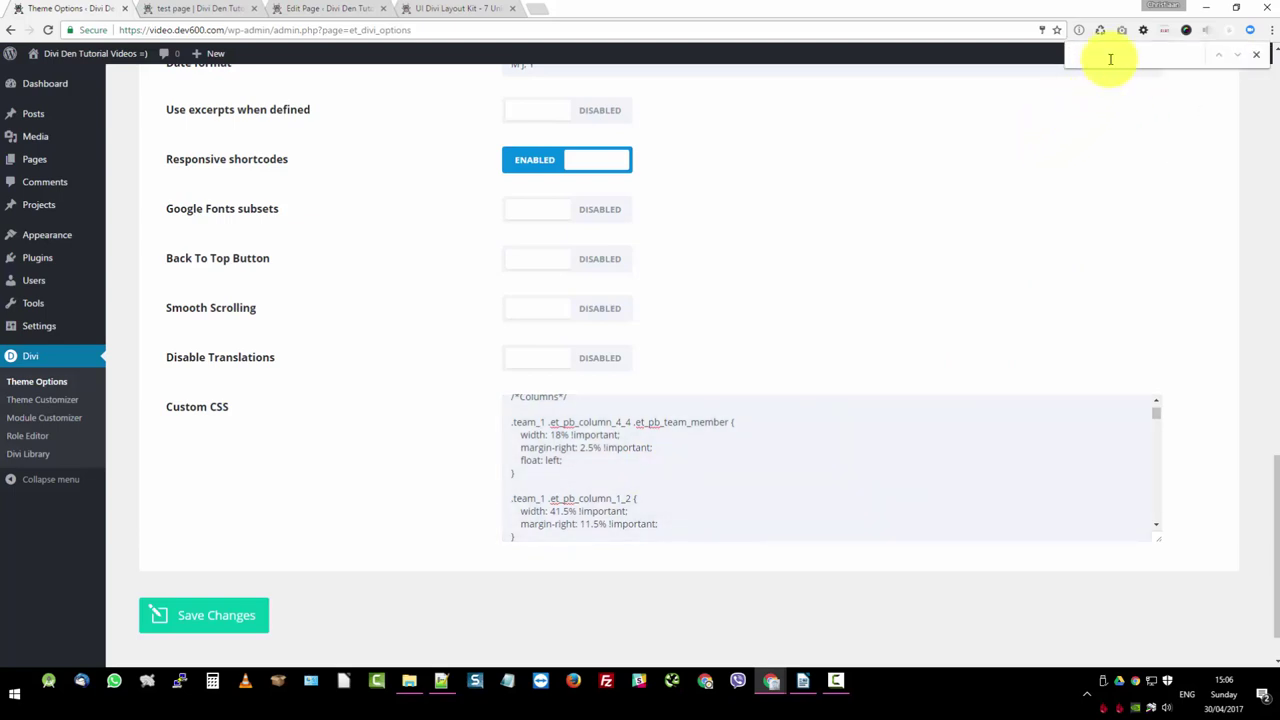
{"action": "type", "text": "#cc0033"}
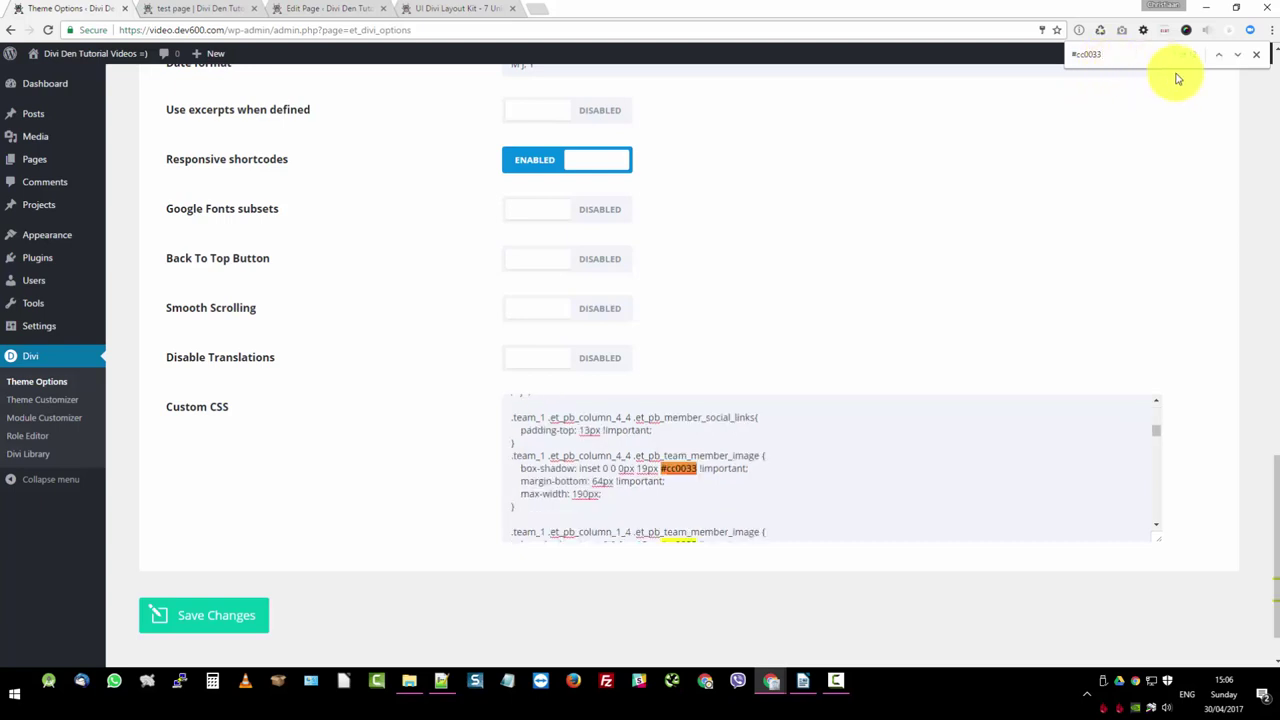
{"action": "left_click", "coordinate": [1236, 56]}
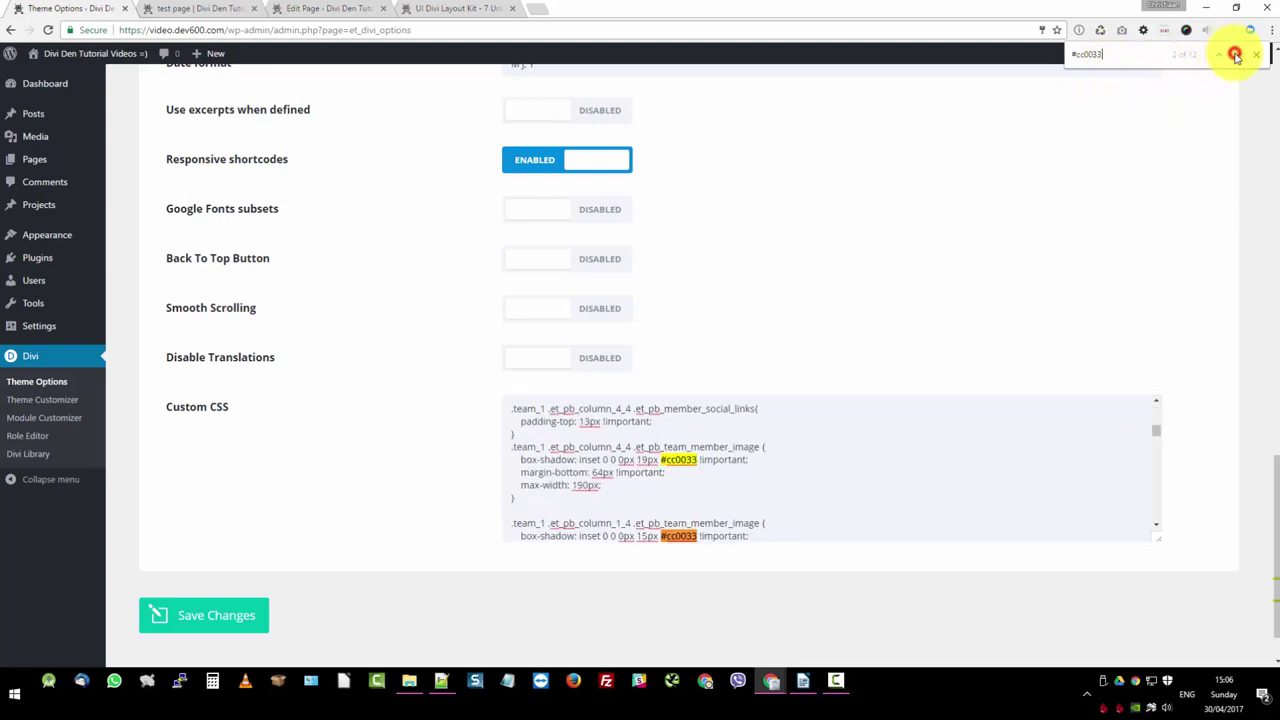
{"action": "left_click", "coordinate": [1236, 56]}
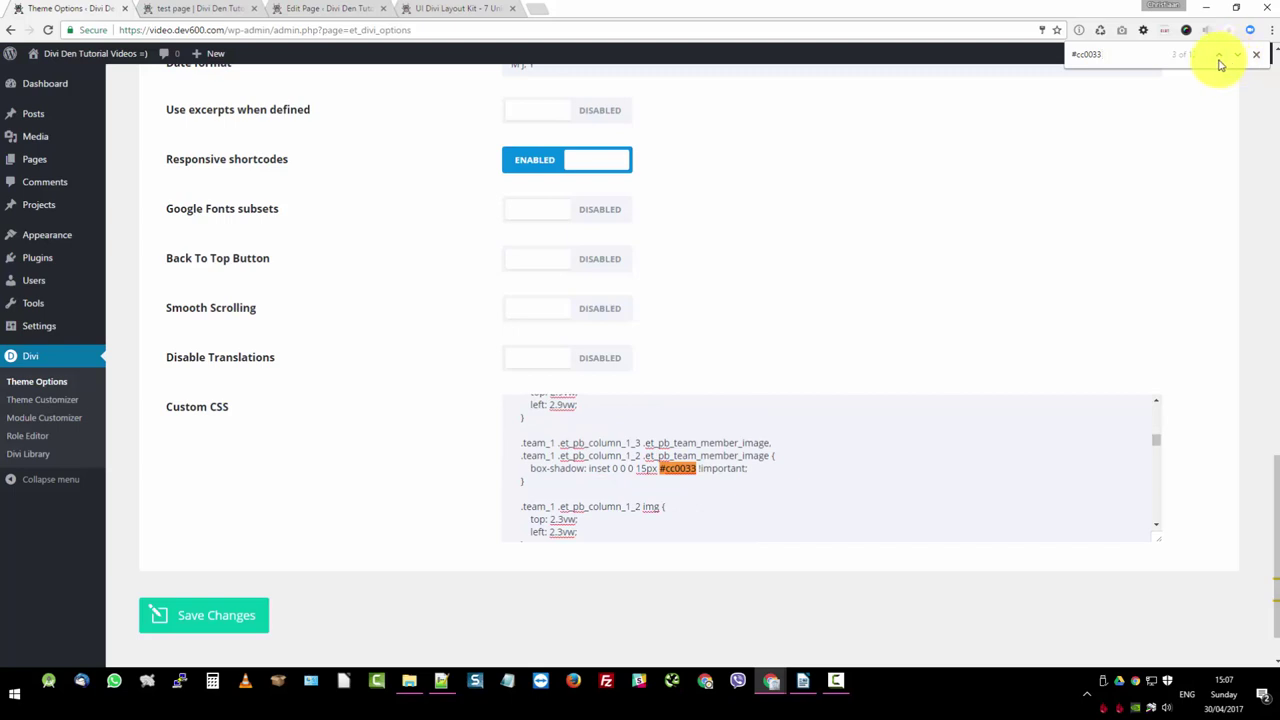
{"action": "left_click", "coordinate": [1219, 56]}
{"action": "left_click", "coordinate": [1219, 56]}
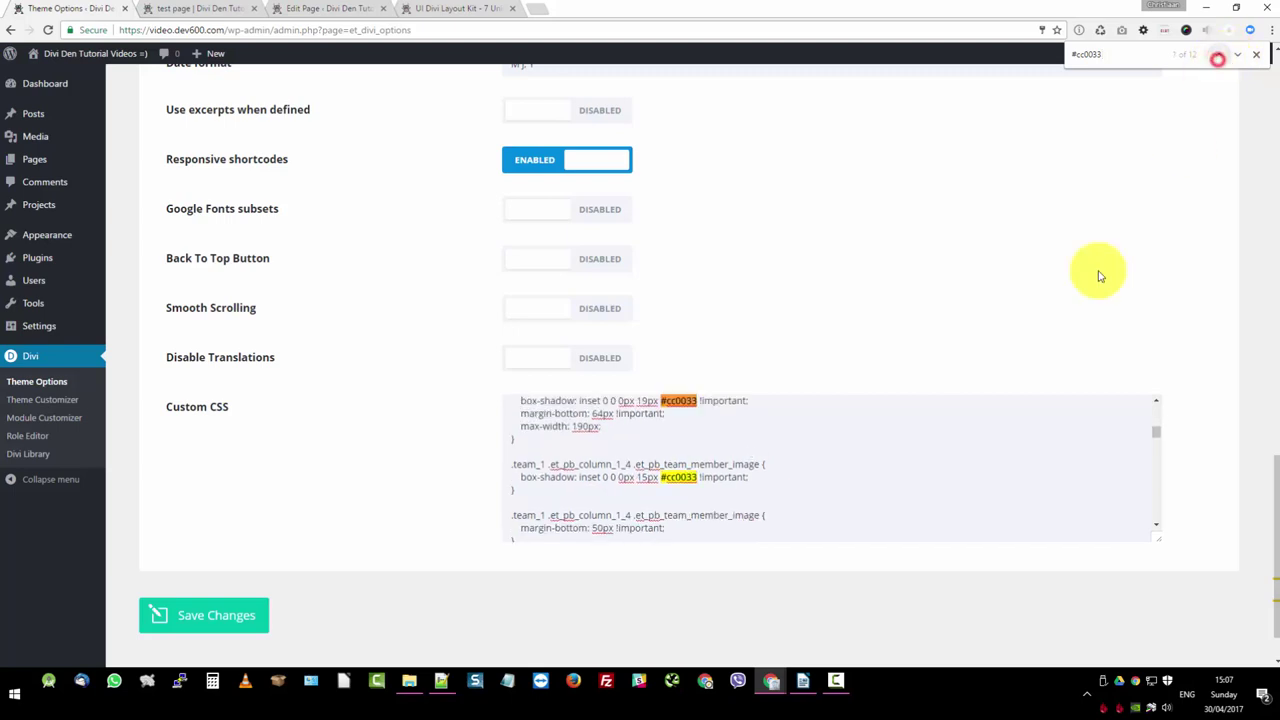
{"action": "left_click", "coordinate": [659, 477]}
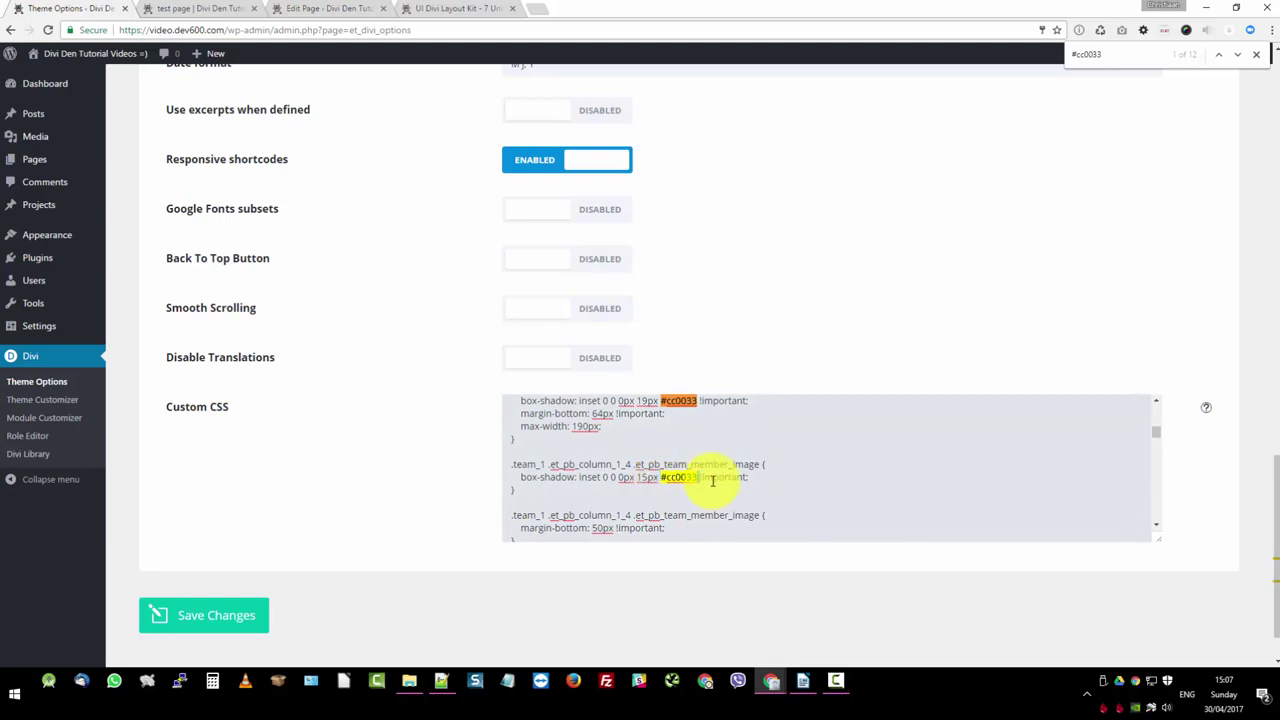
{"action": "left_click", "coordinate": [768, 481]}
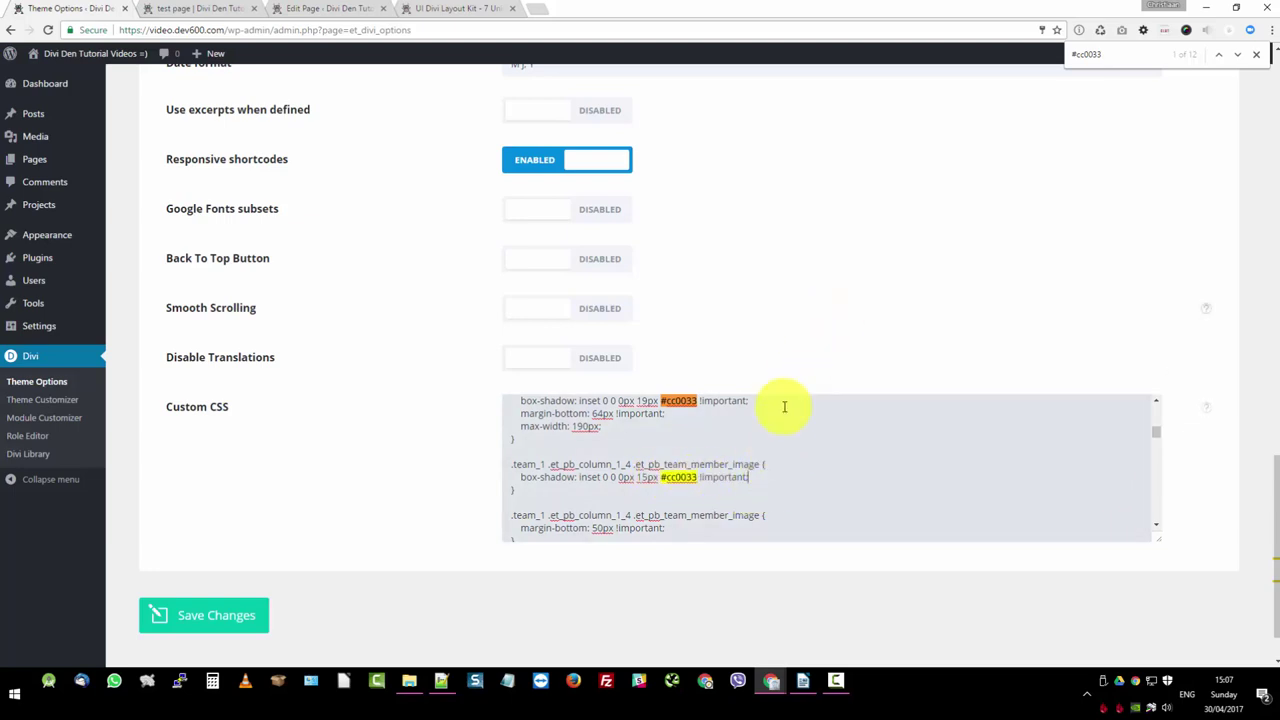
- In the Notepad++ CSS file, select the old #cc0033 and new #8300e9 colour codes
{"action": "left_click", "coordinate": [441, 680]}
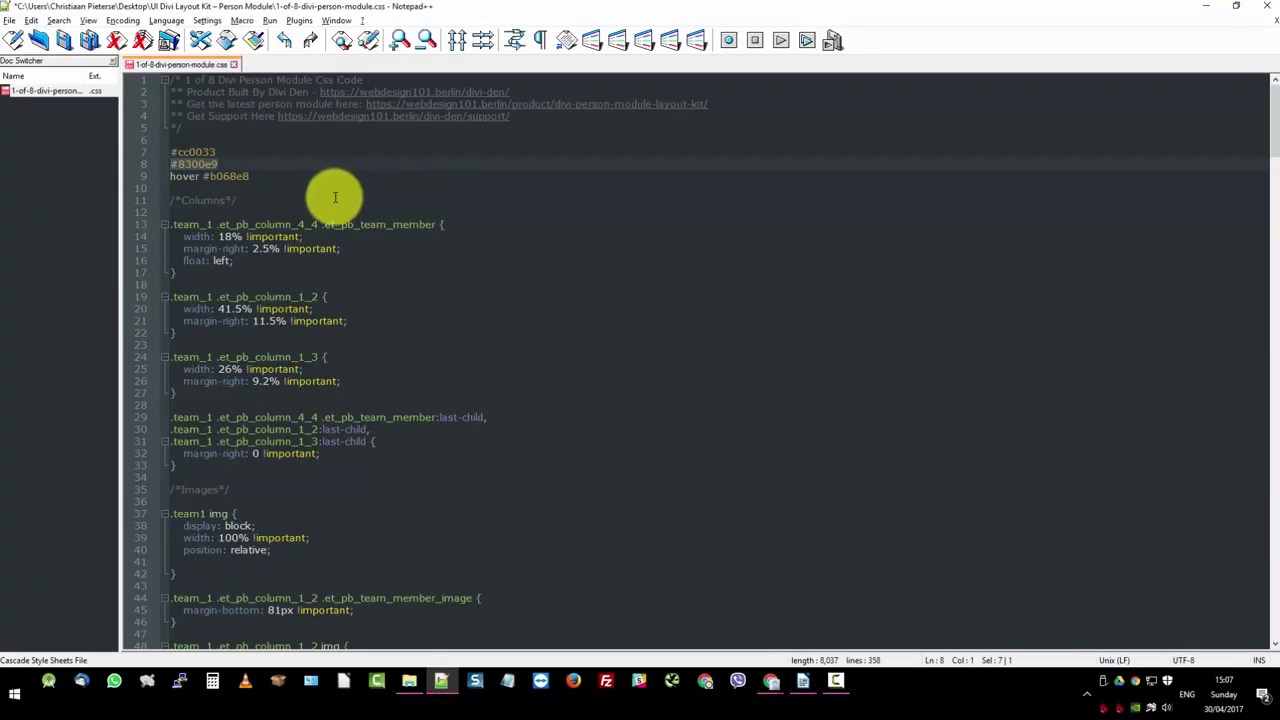
{"action": "left_click_drag", "start_coordinate": [221, 151], "coordinate": [152, 150]}
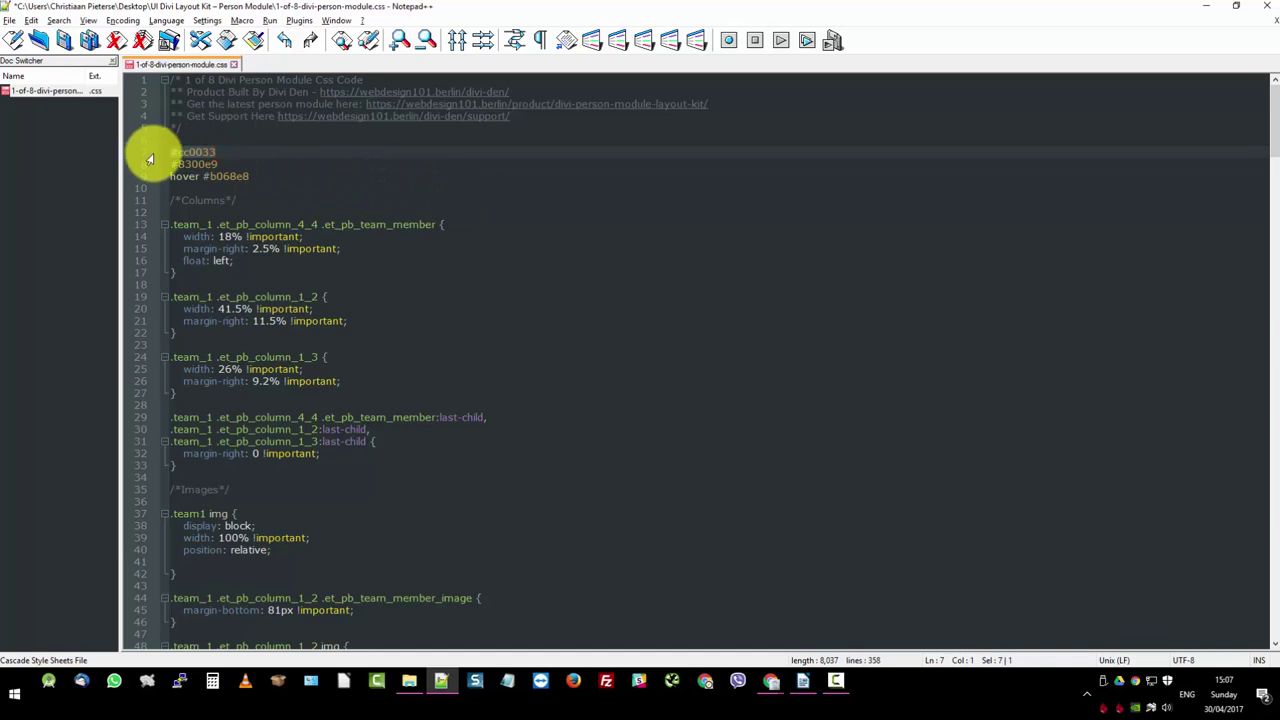
{"action": "key", "text": "ctrl+f"}
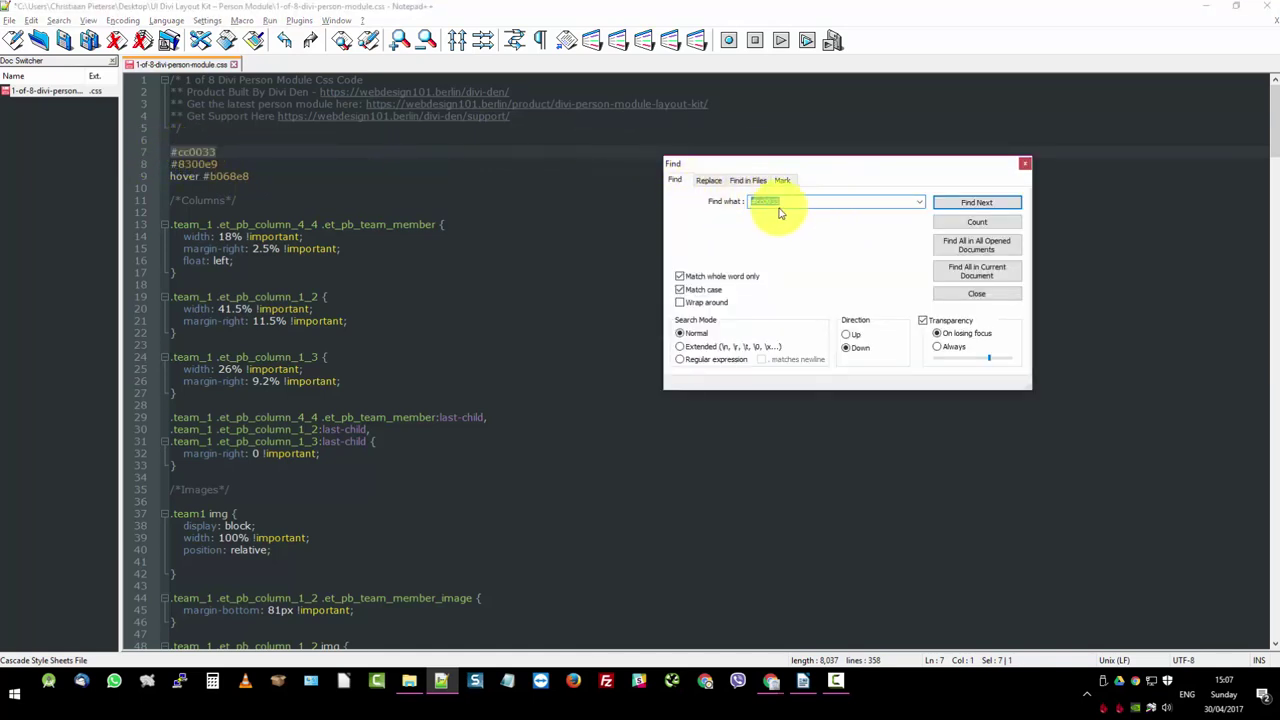
{"action": "left_click", "coordinate": [271, 188]}
{"action": "left_click_drag", "start_coordinate": [222, 165], "coordinate": [160, 164]}
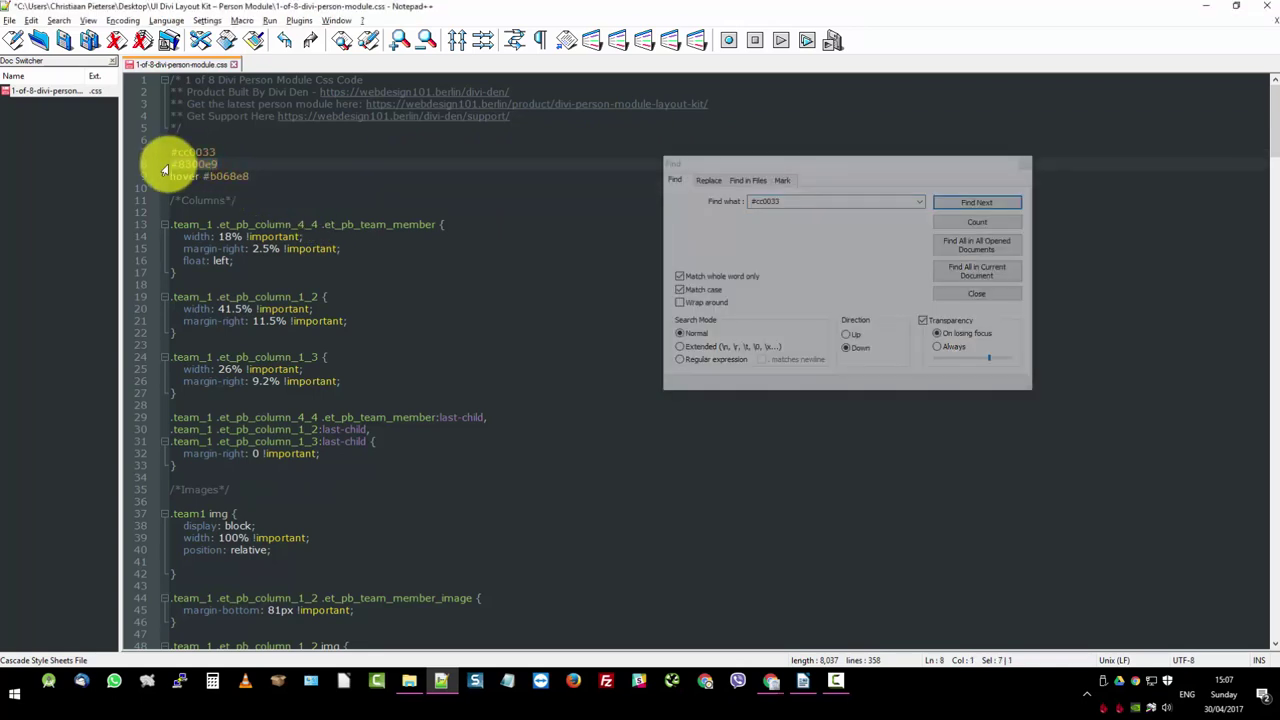
- Replace all #cc0033 with #8300e9 in the CSS file, then select the whole file
{"action": "left_click", "coordinate": [809, 234]}
{"action": "left_click", "coordinate": [707, 180]}
{"action": "double_click", "coordinate": [786, 221]}
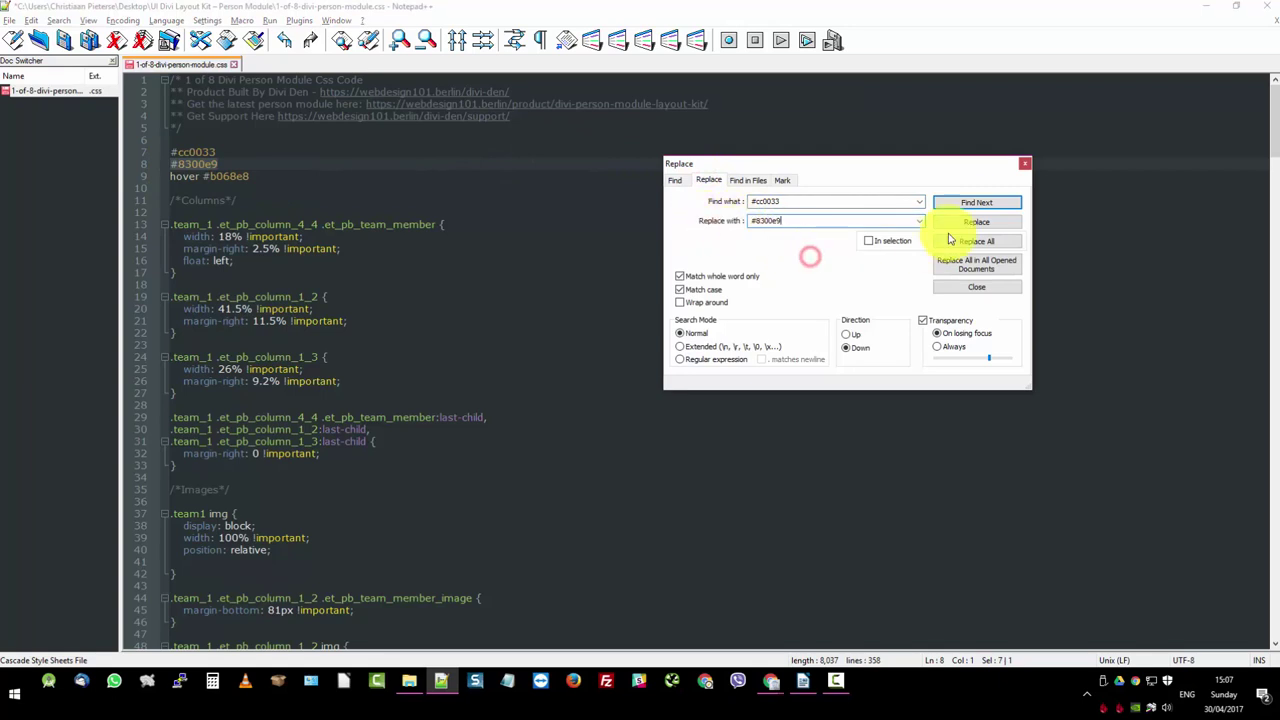
{"action": "left_click", "coordinate": [980, 204]}
{"action": "left_click", "coordinate": [982, 205]}
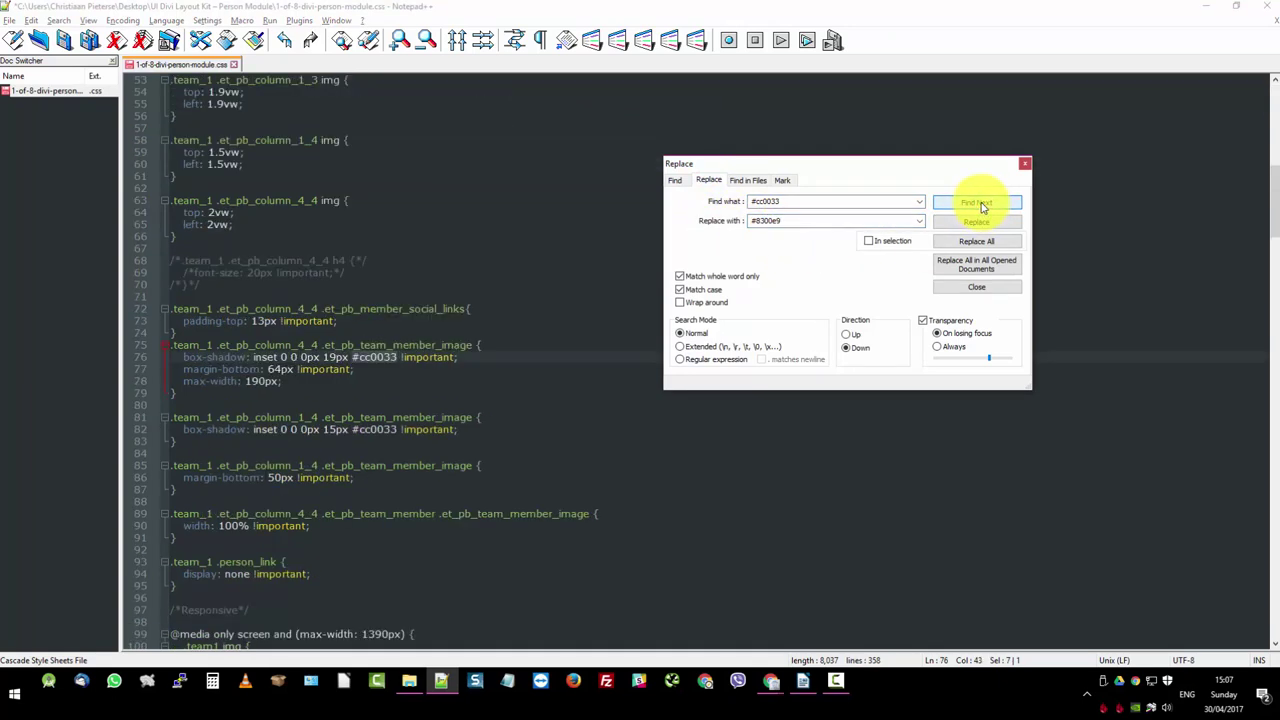
{"action": "left_click", "coordinate": [978, 242]}
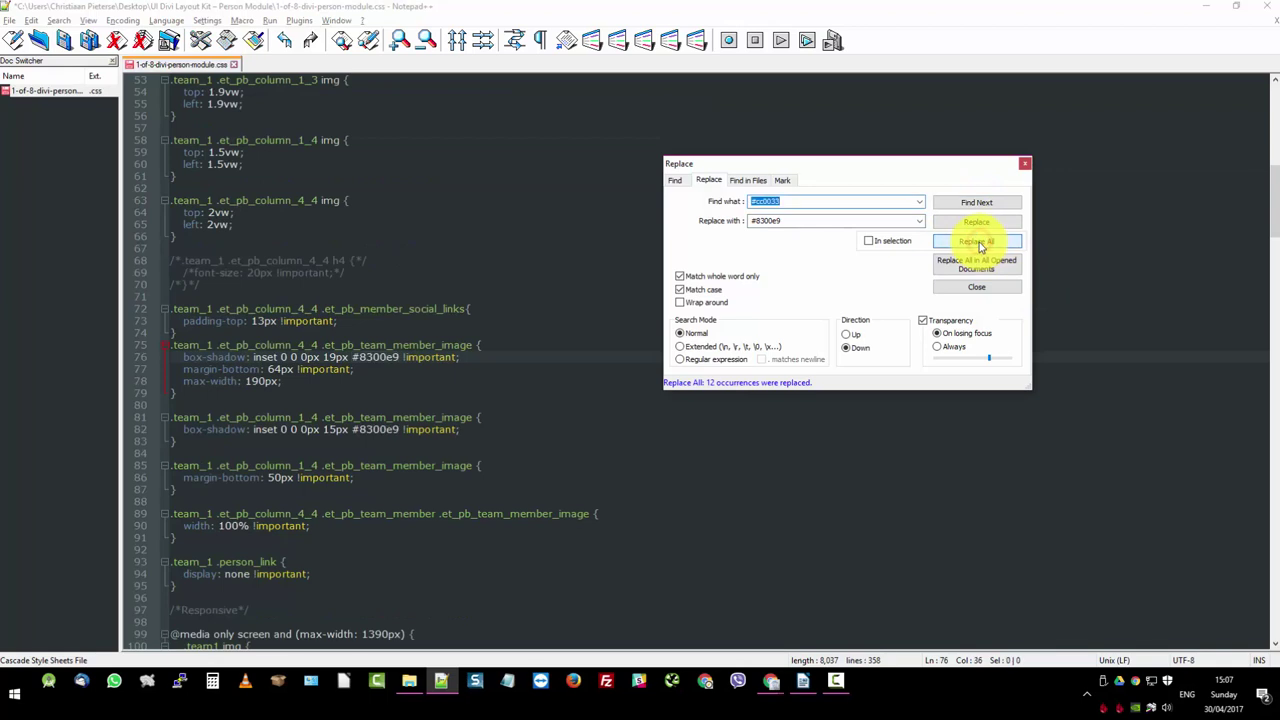
{"action": "left_click", "coordinate": [988, 244]}
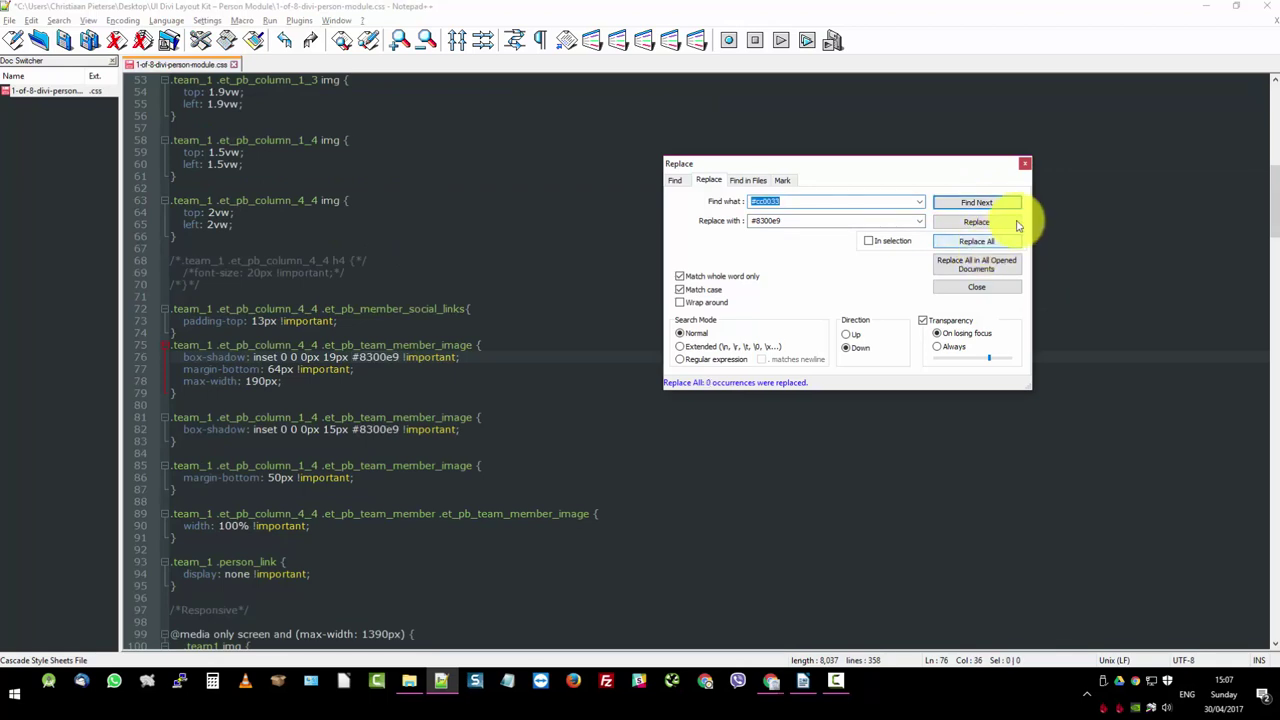
{"action": "left_click", "coordinate": [1028, 163]}
{"action": "left_click", "coordinate": [732, 187]}
{"action": "key", "text": "ctrl+a"}
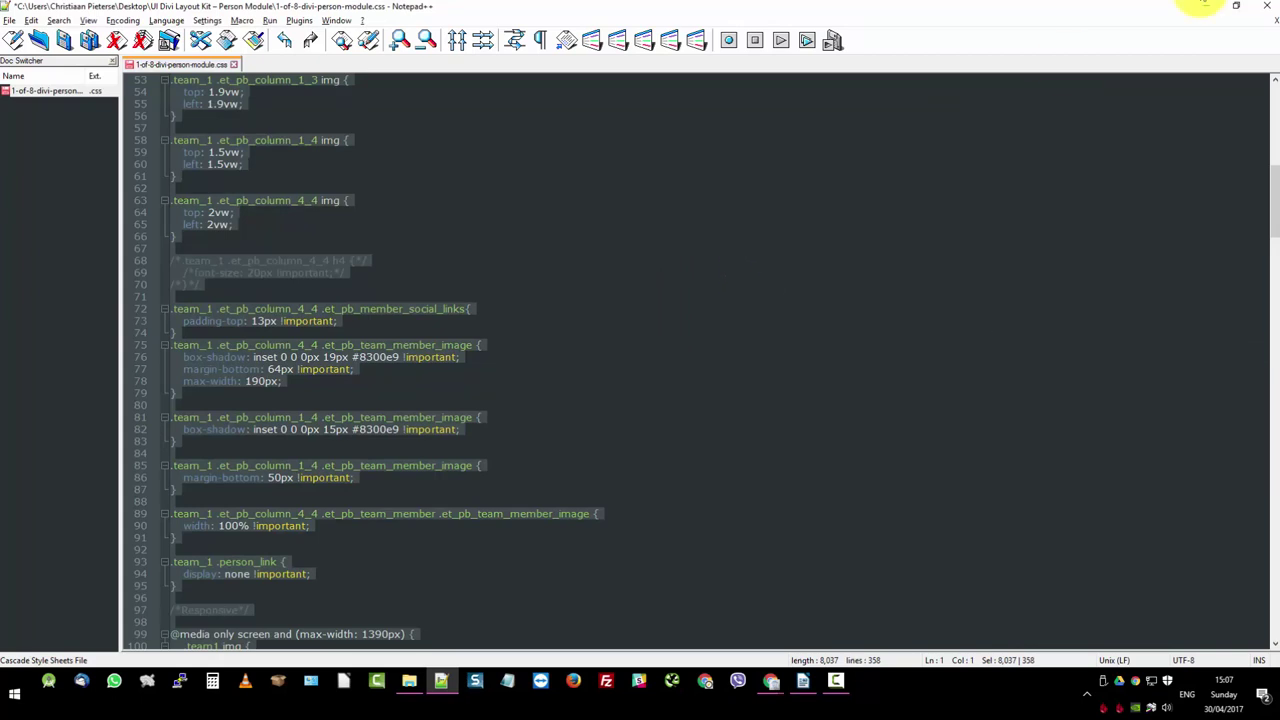
- Replace the old Divi Custom CSS with the recoloured #8300e9 code and save the theme options
{"action": "left_click", "coordinate": [1207, 6]}
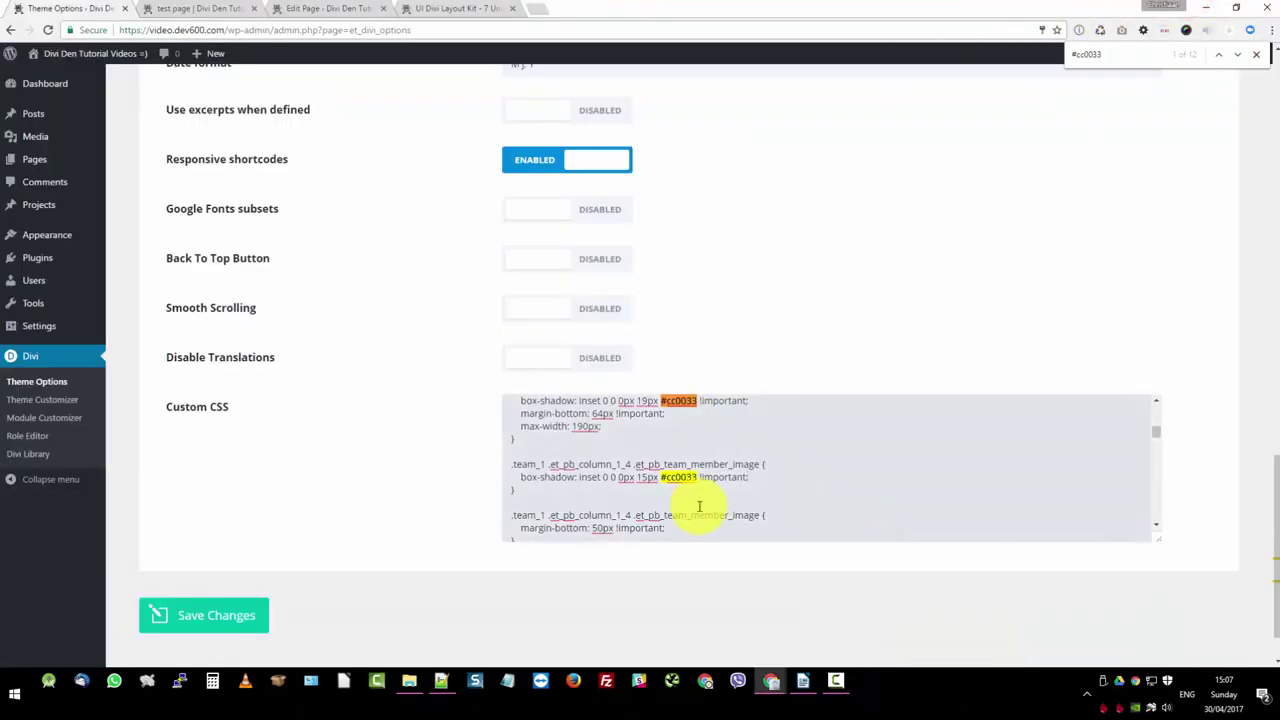
{"action": "key", "text": "ctrl+a"}
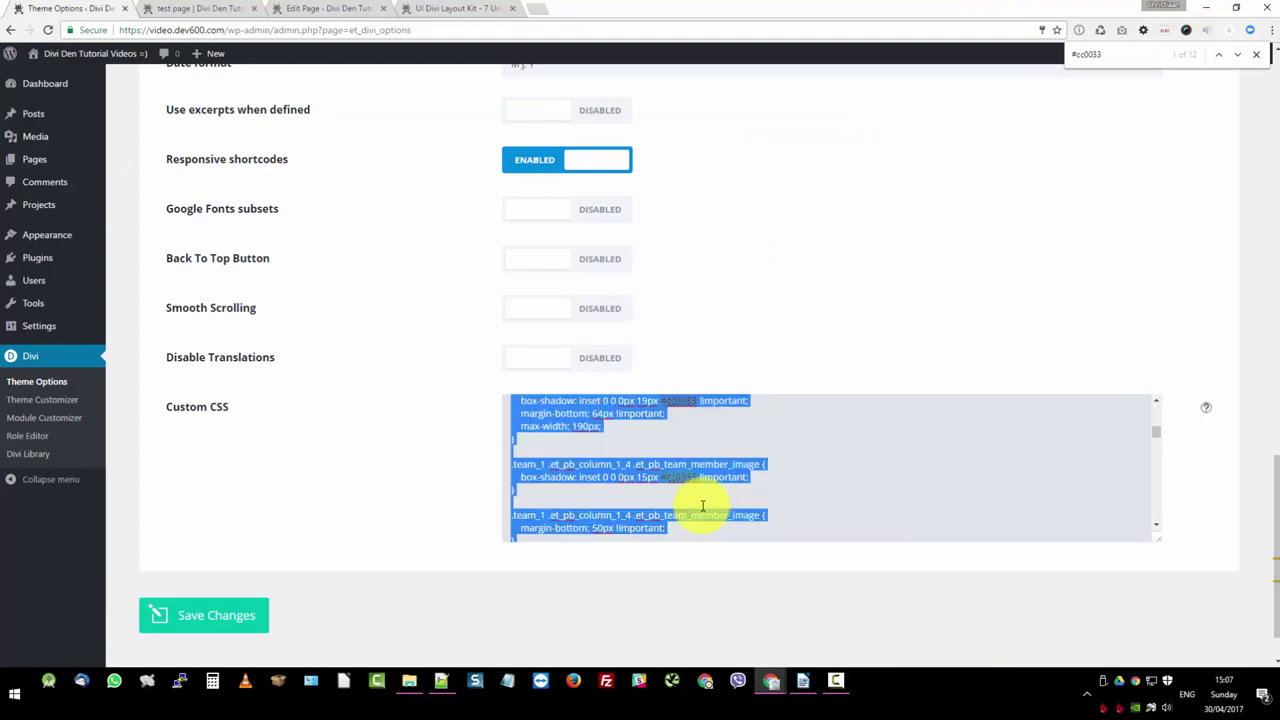
{"action": "key", "text": "BackSpace"}
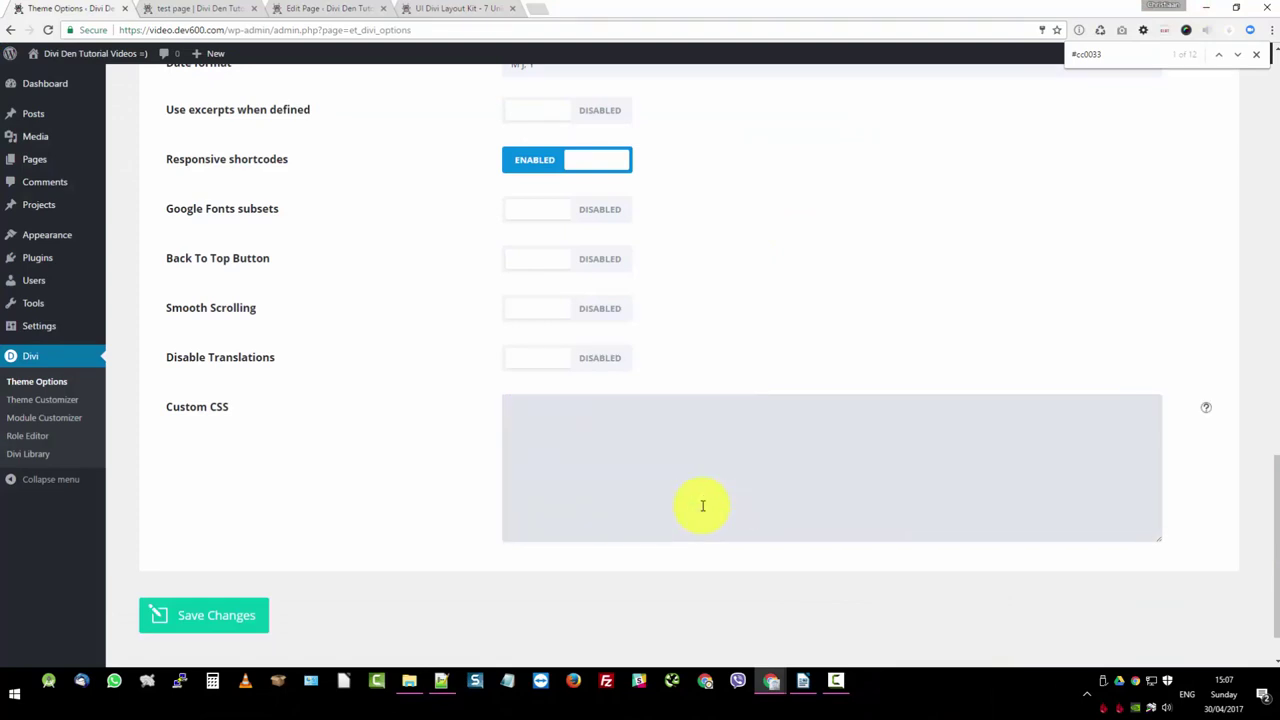
{"action": "key", "text": "ctrl+v"}
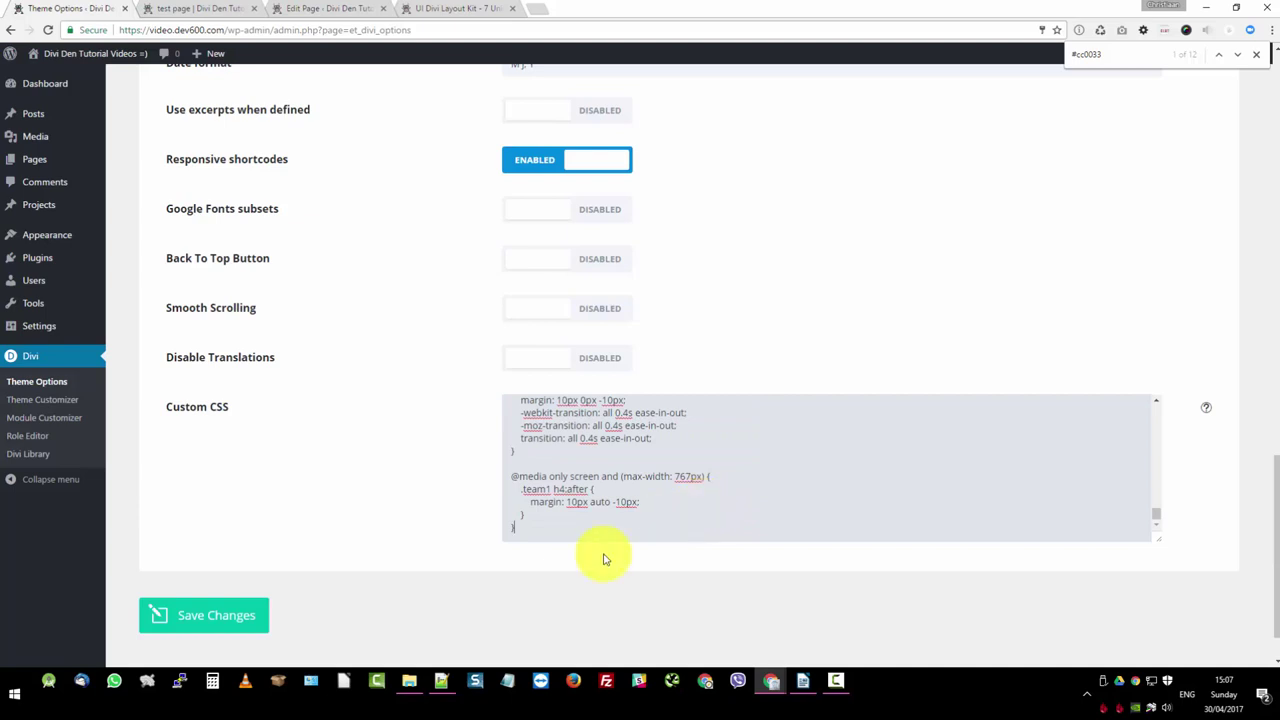
{"action": "left_click", "coordinate": [232, 622]}
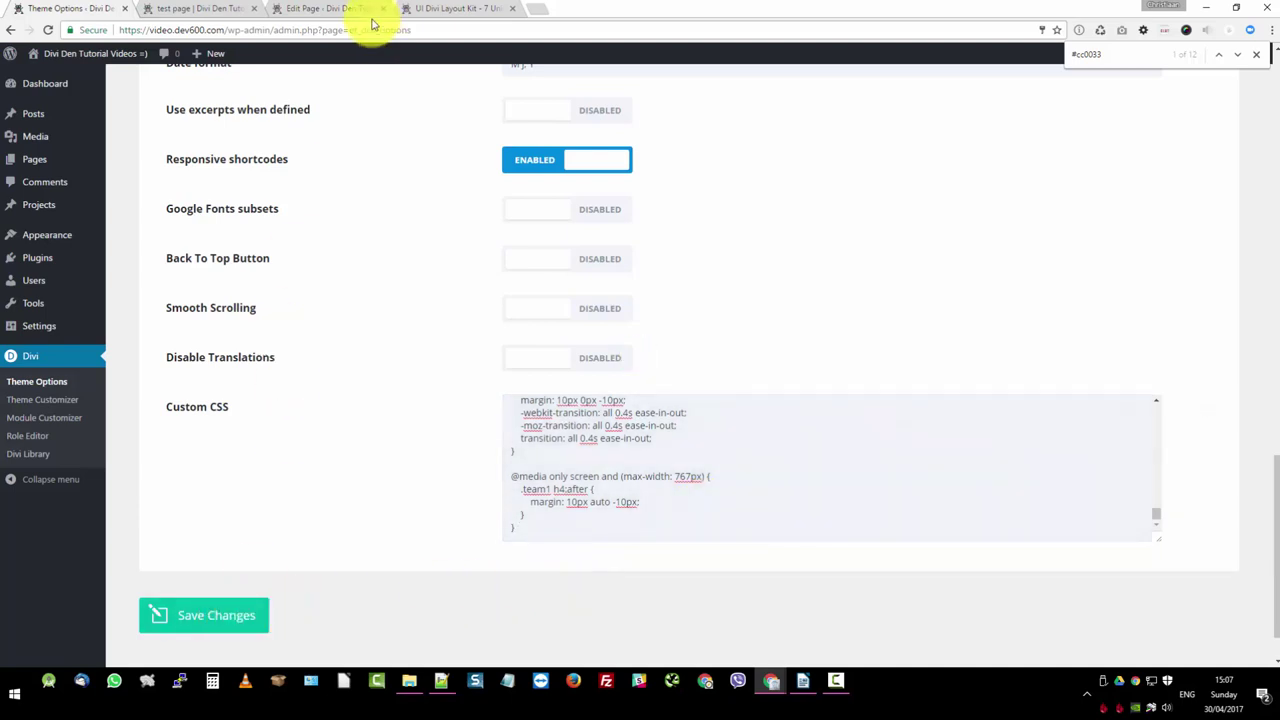
- Switch to the live test page to check the four purple-framed person cards
{"action": "left_click", "coordinate": [226, 10]}
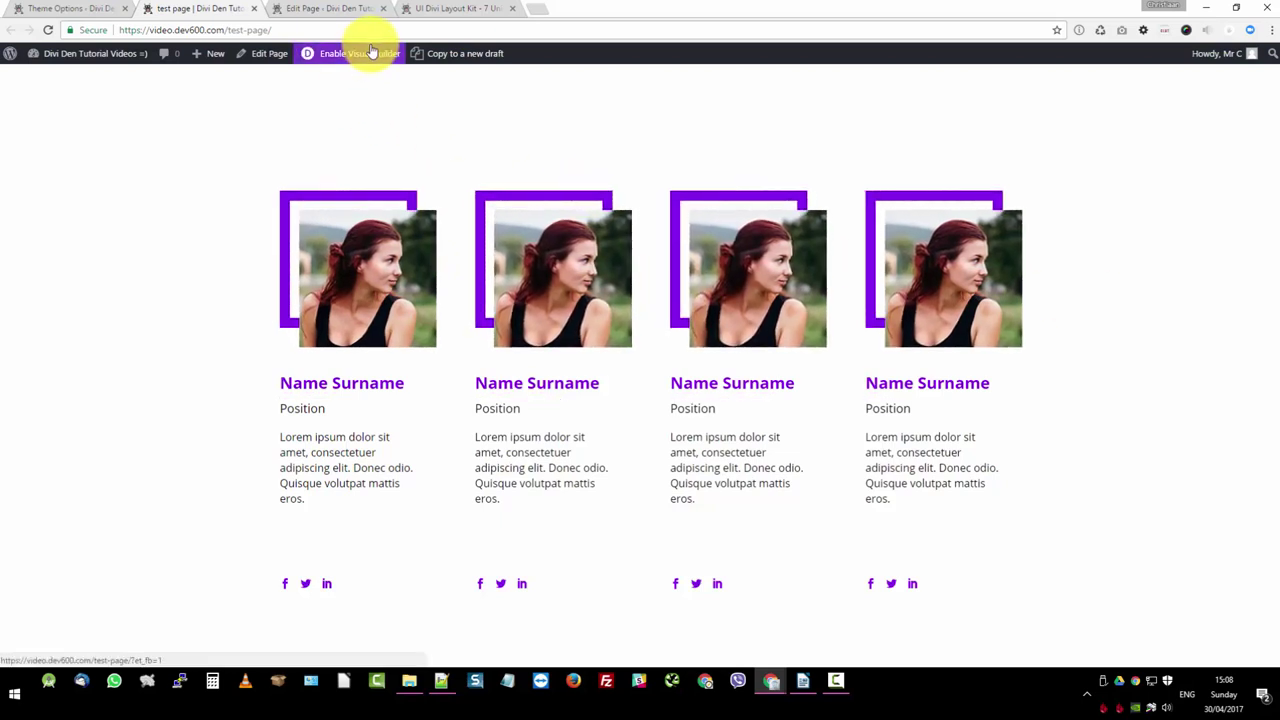
- Resize the Chrome window to watch the cards reflow from four columns to two, then one
{"action": "left_click", "coordinate": [1240, 7]}
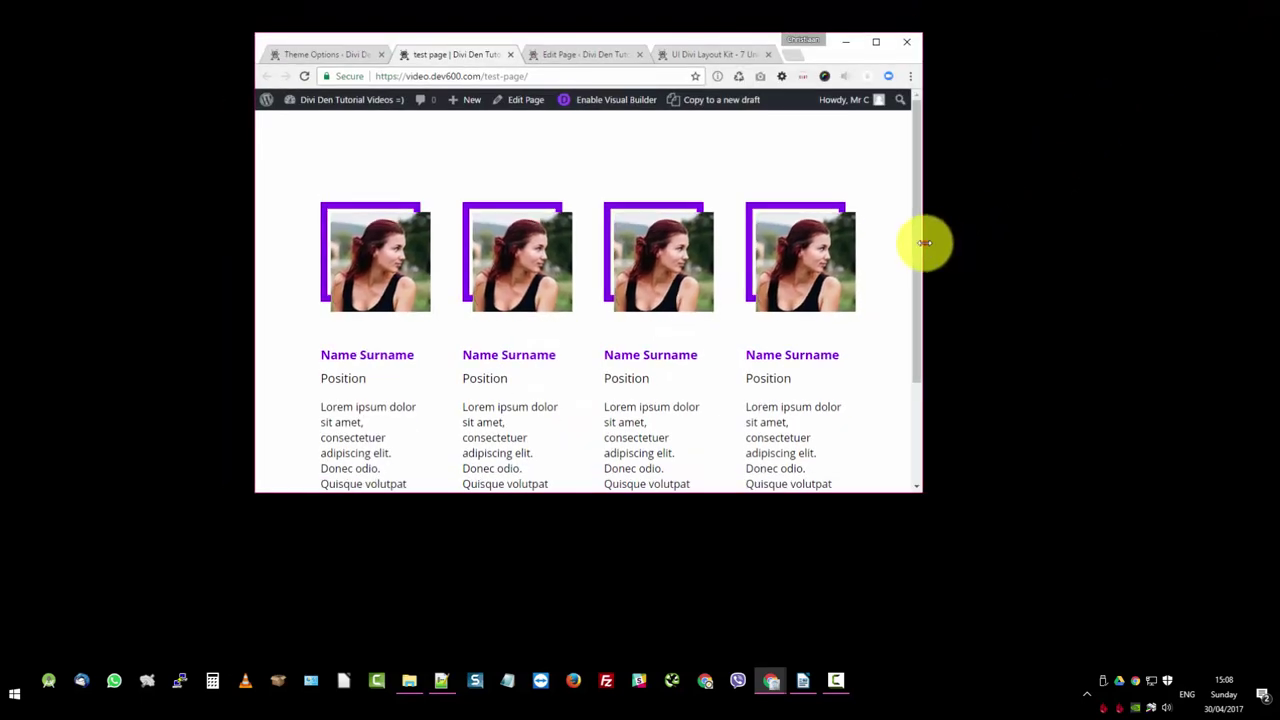
{"action": "left_click_drag", "start_coordinate": [922, 243], "coordinate": [637, 243]}
{"action": "scroll", "coordinate": [519, 228], "scroll_direction": "down", "scroll_amount": 3}
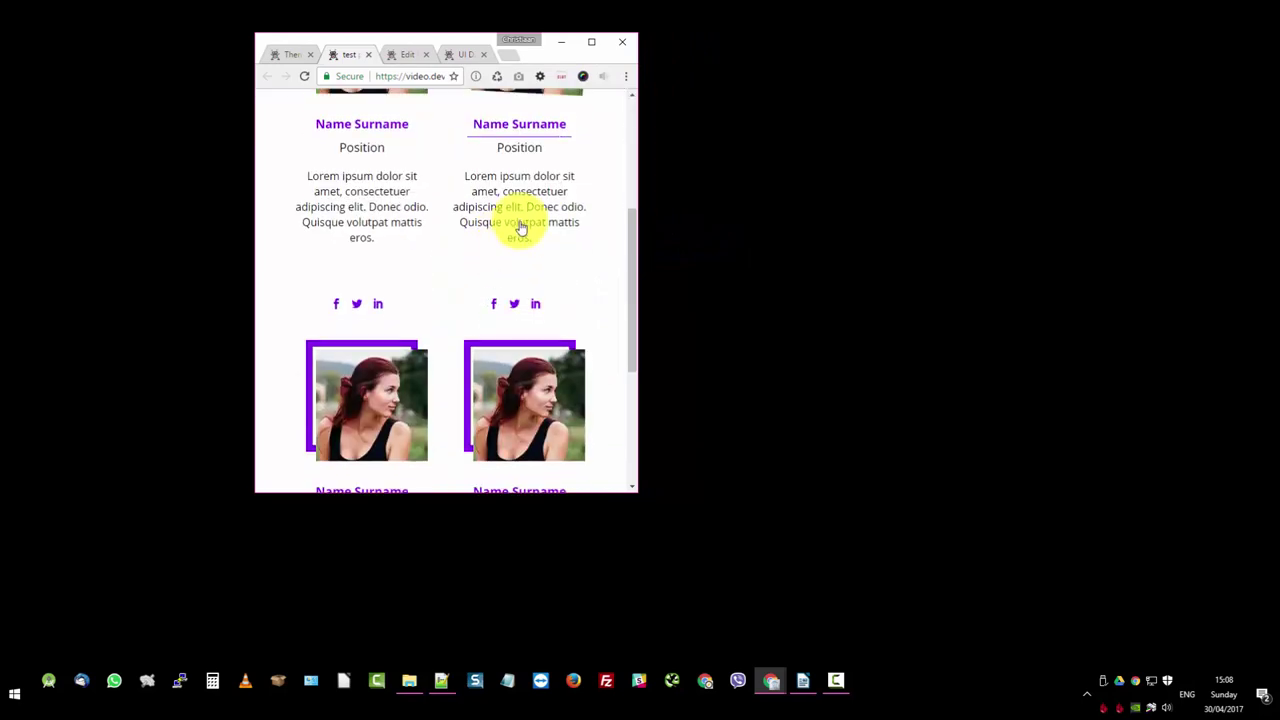
{"action": "scroll", "coordinate": [495, 140], "scroll_direction": "up", "scroll_amount": 1}
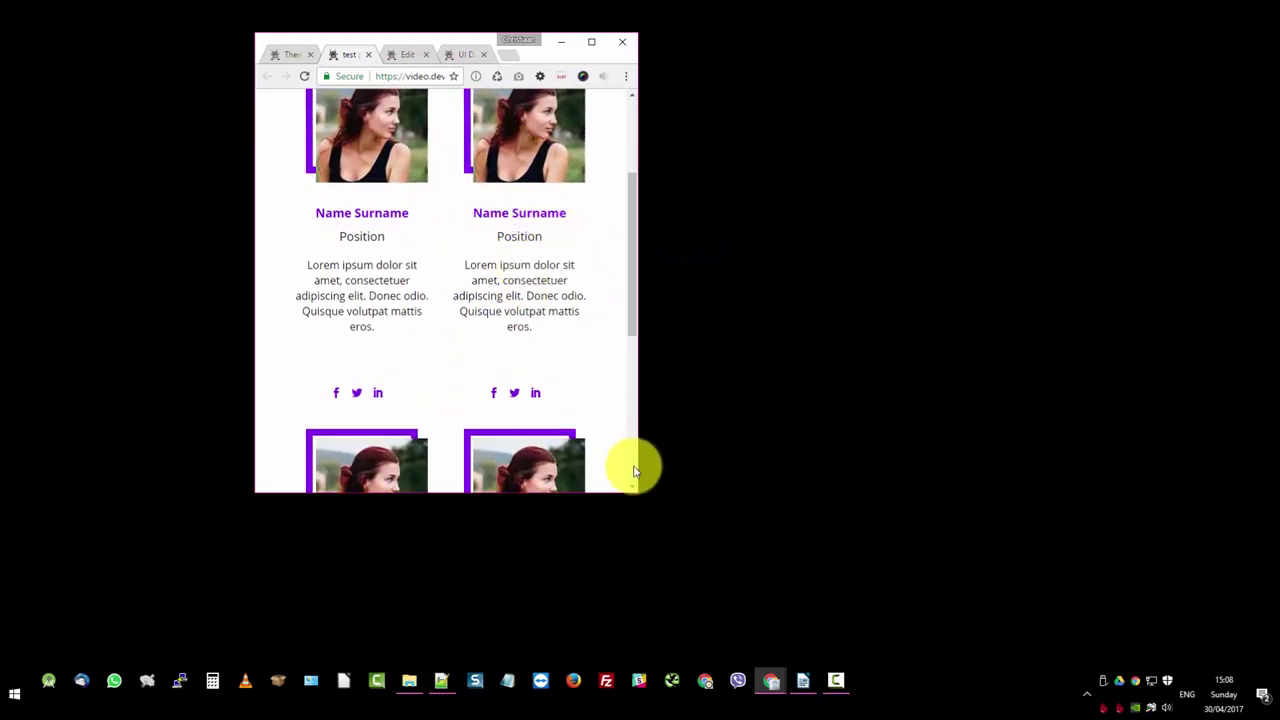
{"action": "left_click_drag", "start_coordinate": [642, 454], "coordinate": [817, 445]}
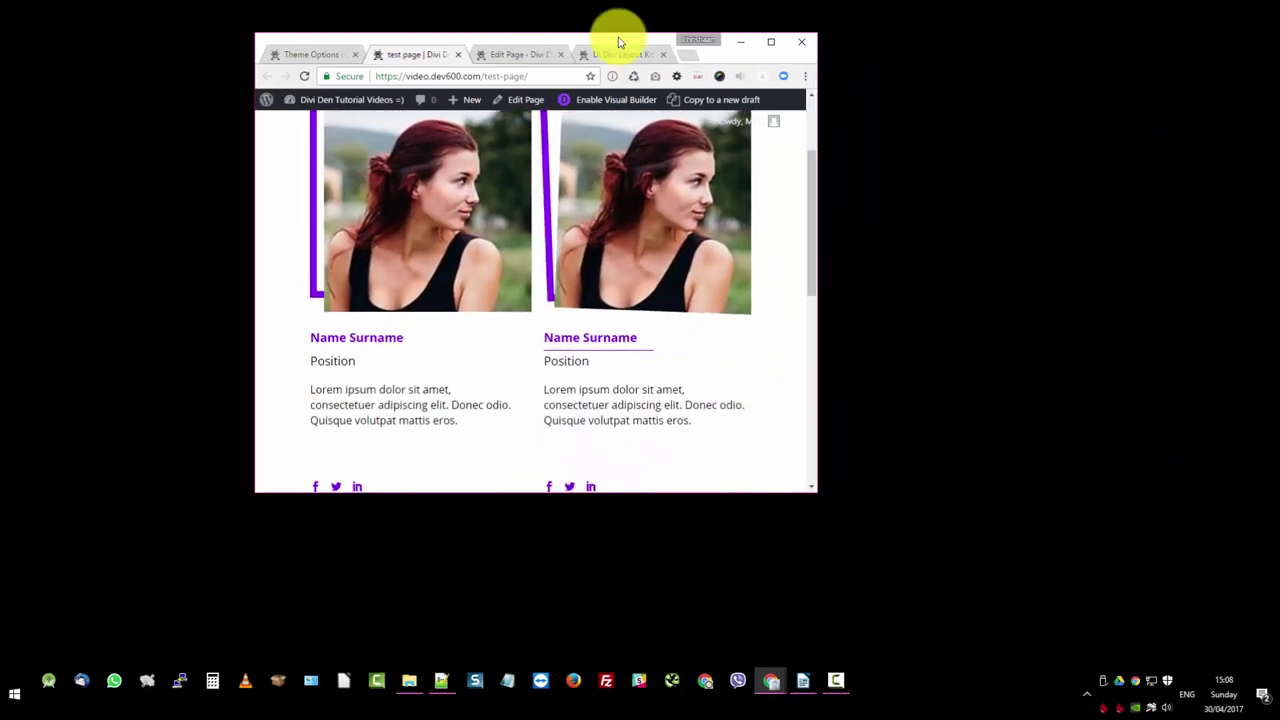
{"action": "left_click_drag", "start_coordinate": [614, 33], "coordinate": [618, 3]}
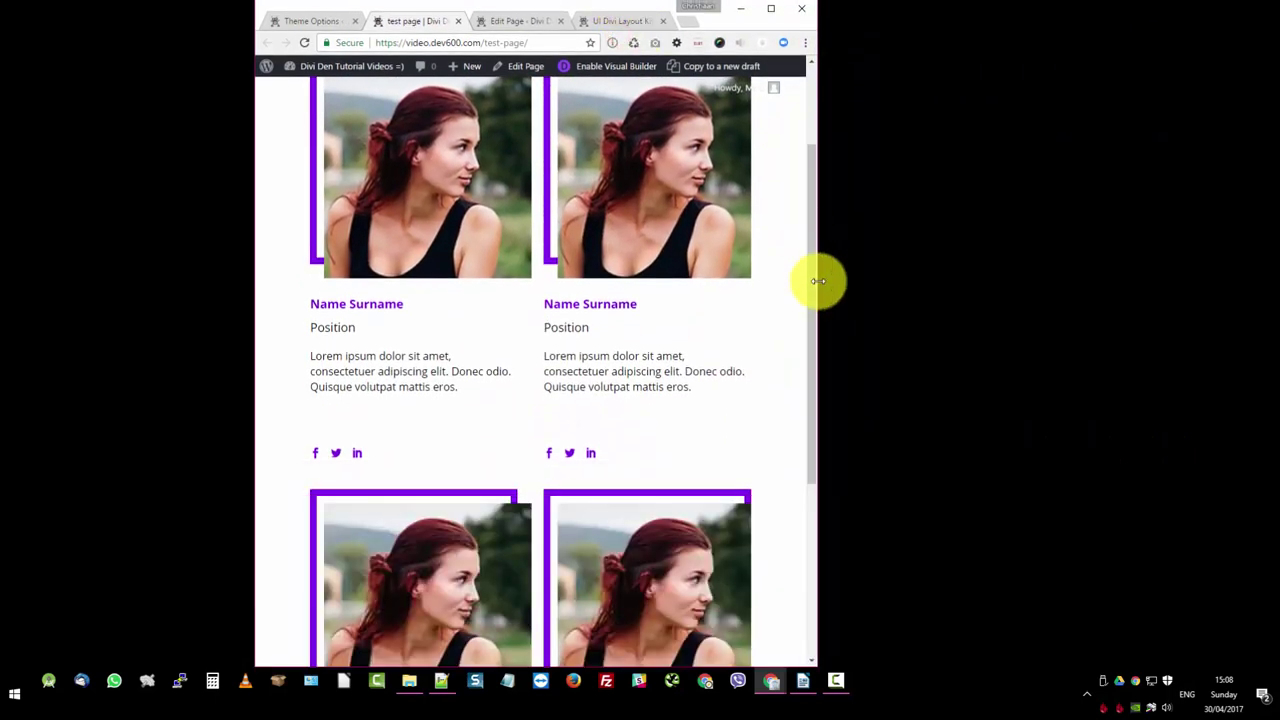
{"action": "left_click_drag", "start_coordinate": [818, 277], "coordinate": [507, 252]}
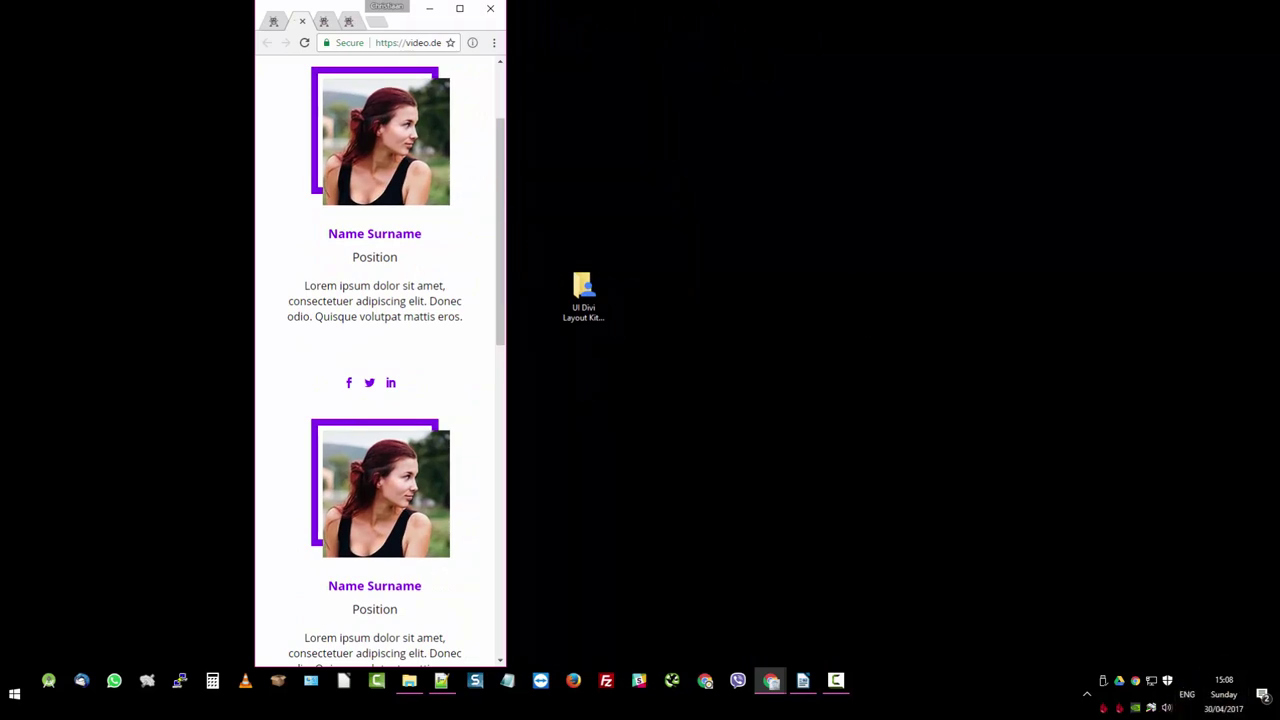
- Switch to the Divi Person Module Layout Kit outline in LibreOffice Writer
{"action": "key", "text": "alt+Tab"}
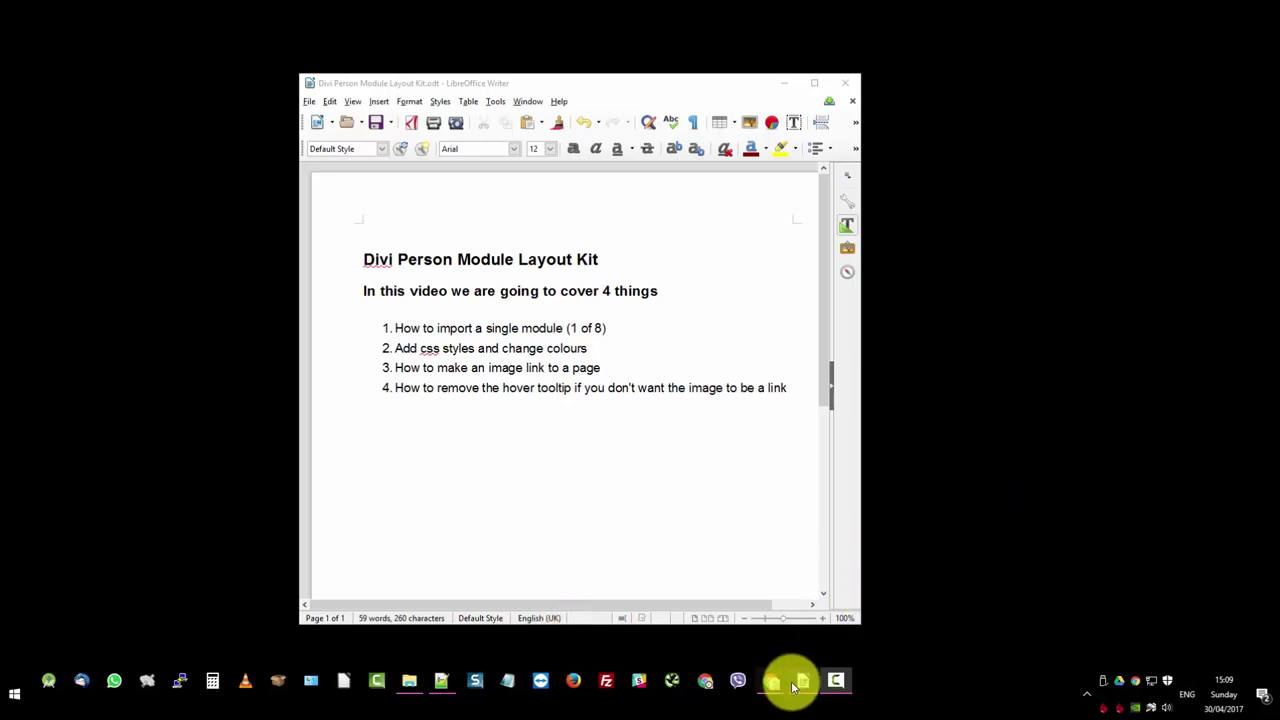
- Return to the test page, then open the Person Module kit folder and preview 'for functions php'
{"action": "mouse_move", "coordinate": [771, 680]}
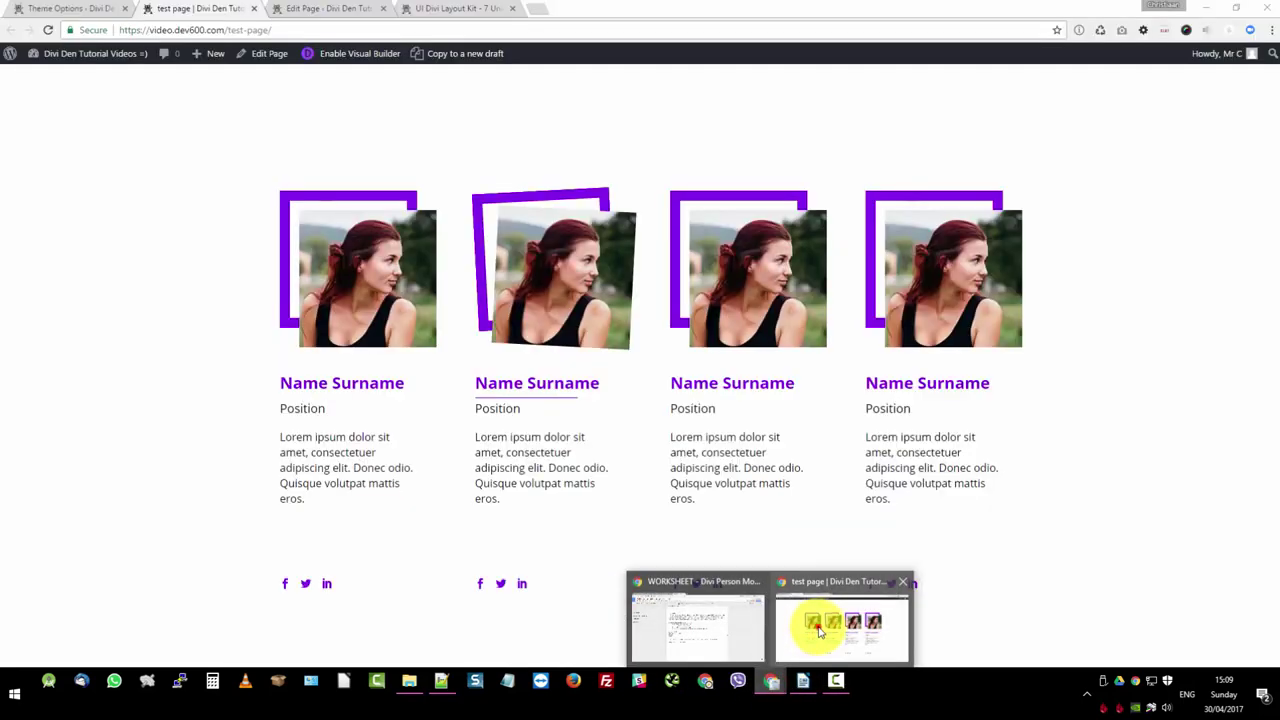
{"action": "left_click", "coordinate": [818, 632]}
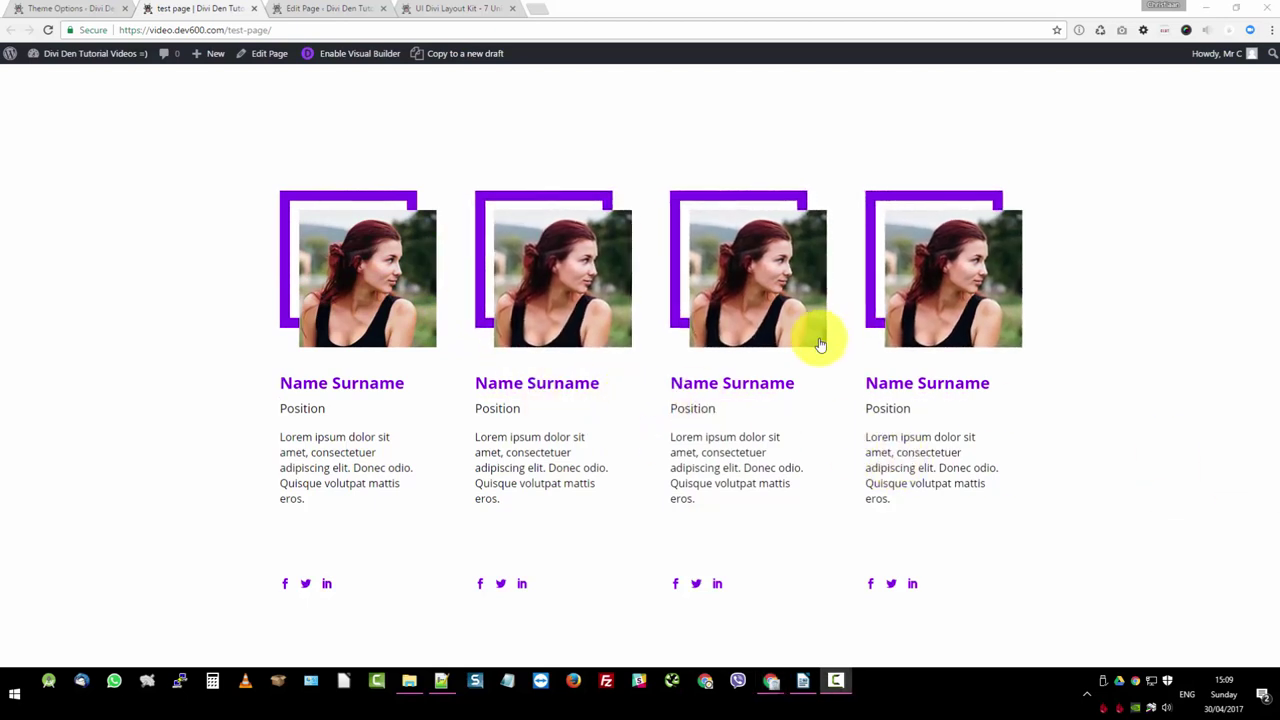
{"action": "left_click", "coordinate": [445, 683]}
{"action": "left_click", "coordinate": [428, 684]}
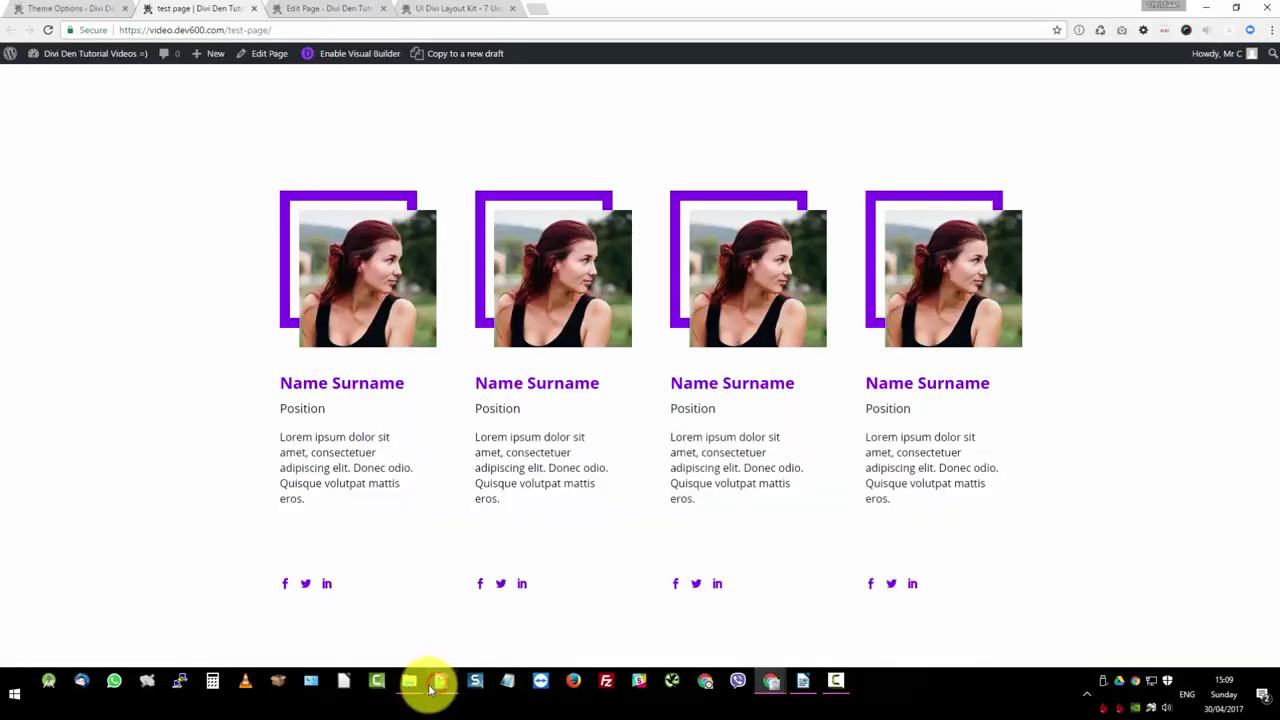
{"action": "left_click", "coordinate": [420, 682]}
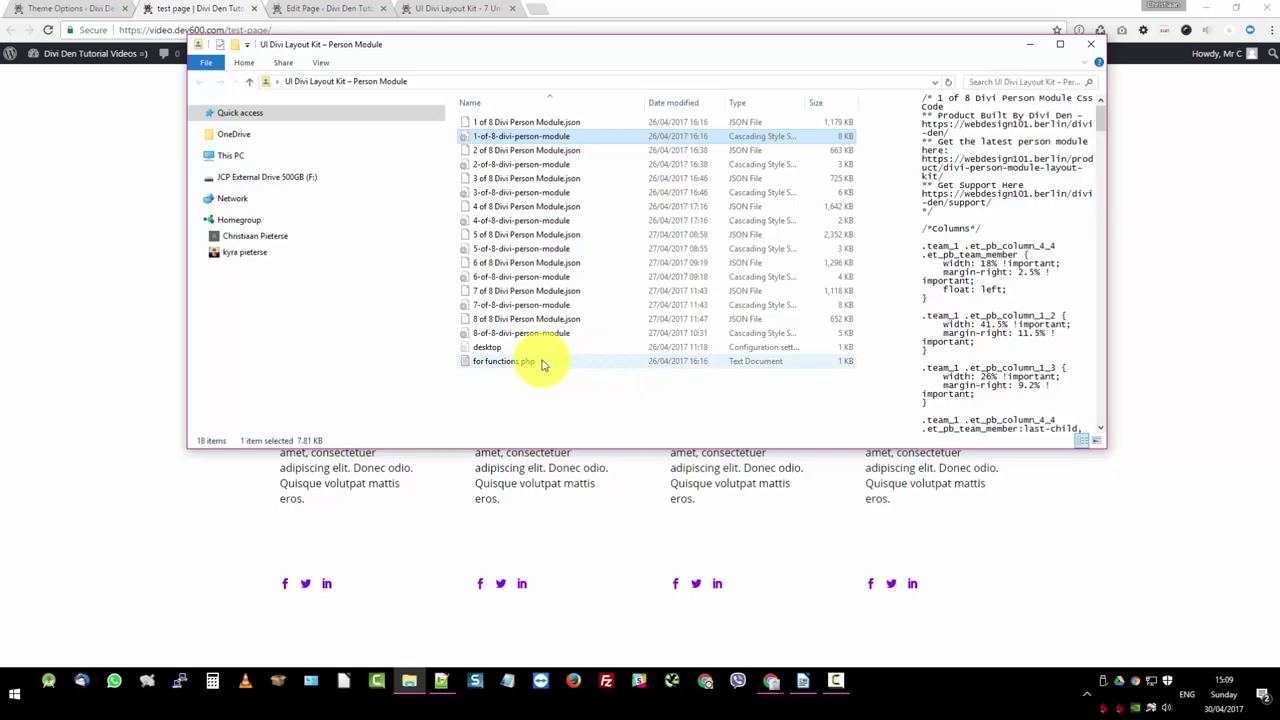
{"action": "left_click", "coordinate": [537, 366]}
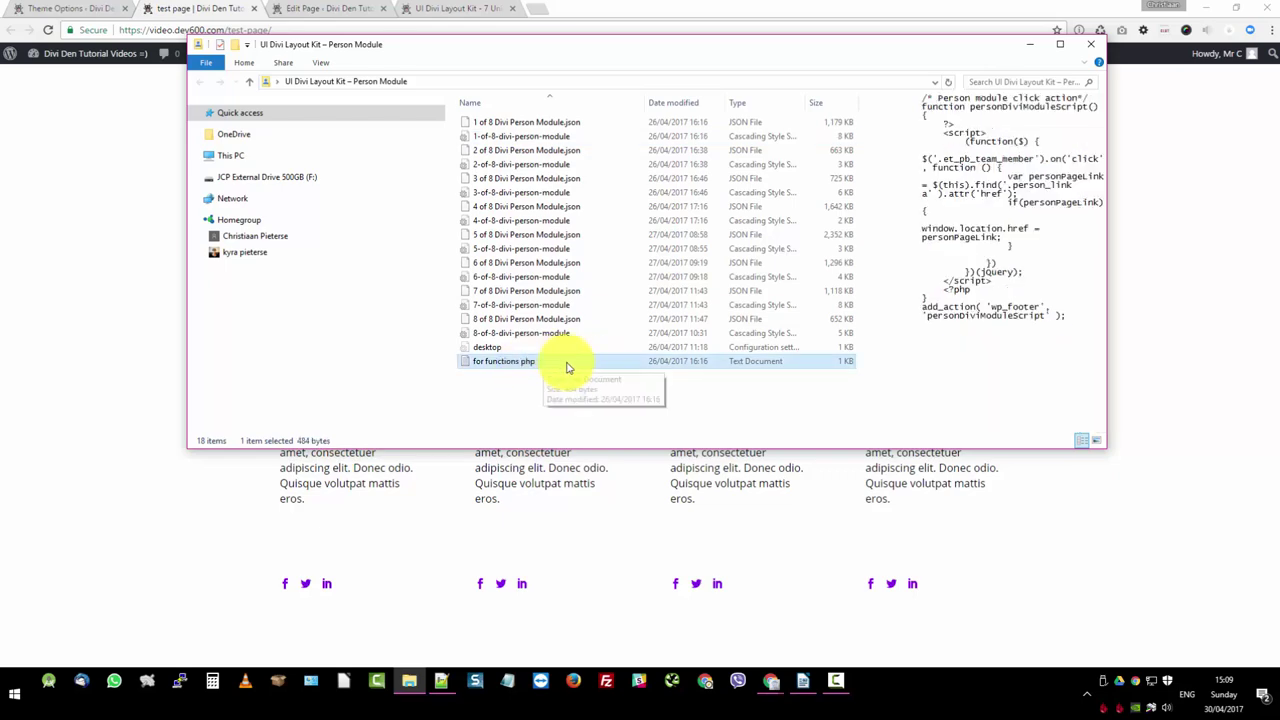
- Open 'for functions php' in Notepad++ and select all of its click-script code
{"action": "left_click", "coordinate": [555, 365]}
{"action": "double_click", "coordinate": [555, 365]}
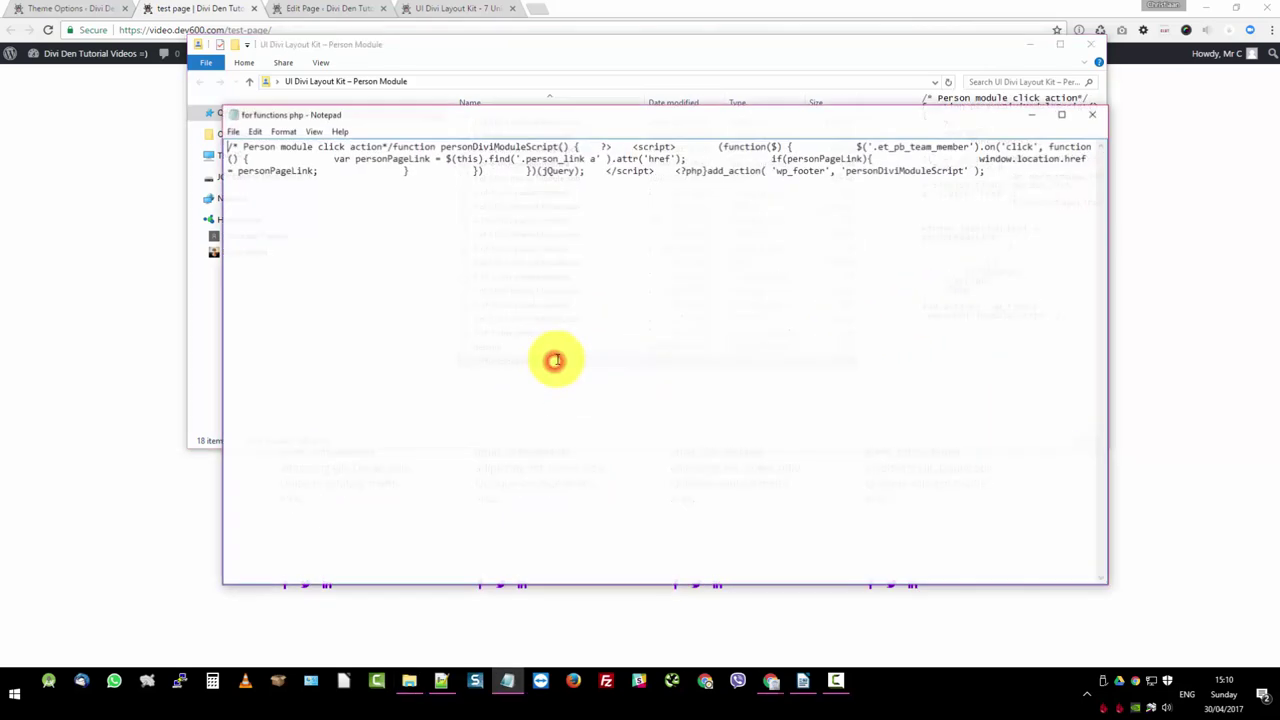
{"action": "left_click", "coordinate": [1100, 112]}
{"action": "right_click", "coordinate": [528, 360]}
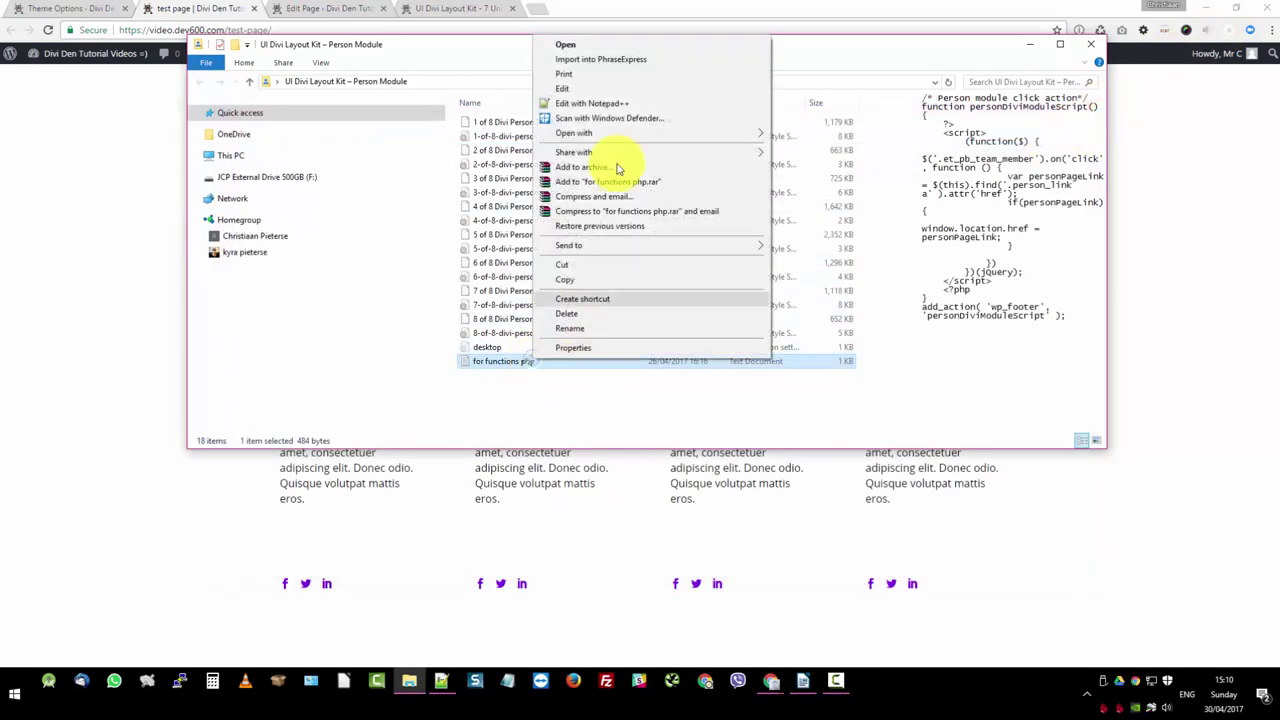
{"action": "left_click", "coordinate": [596, 103]}
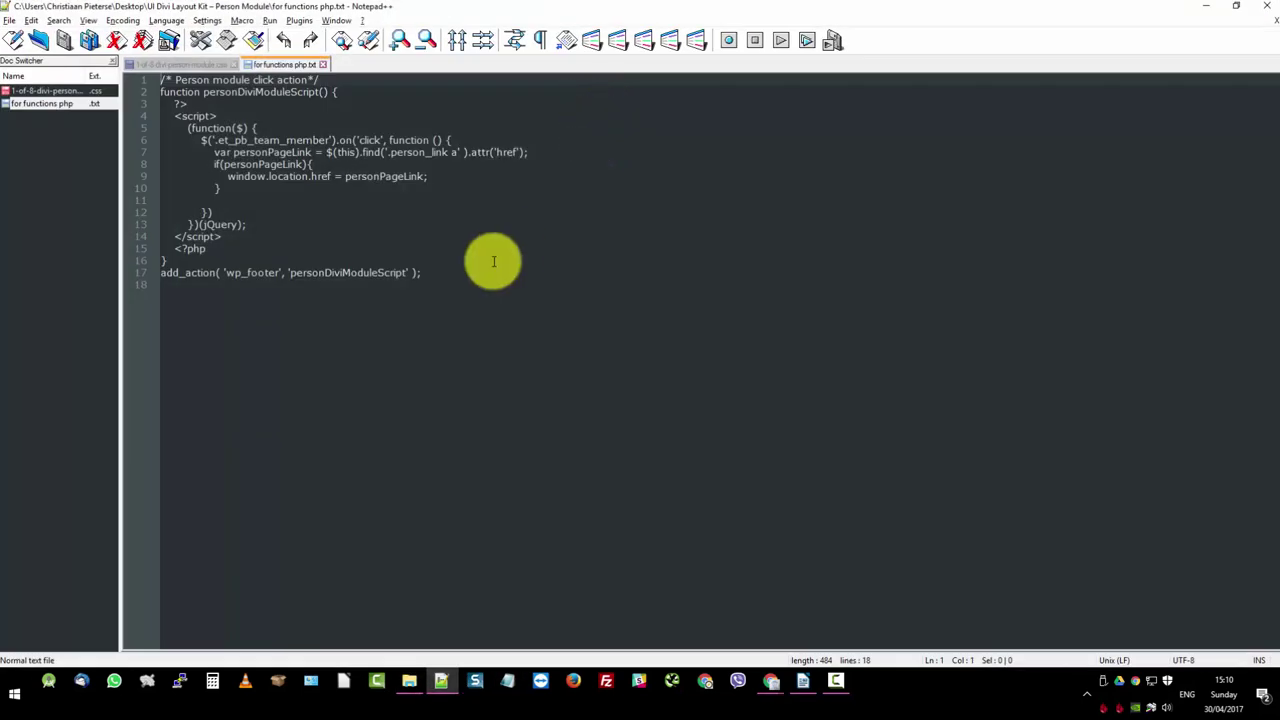
{"action": "left_click_drag", "start_coordinate": [437, 274], "coordinate": [130, 75]}
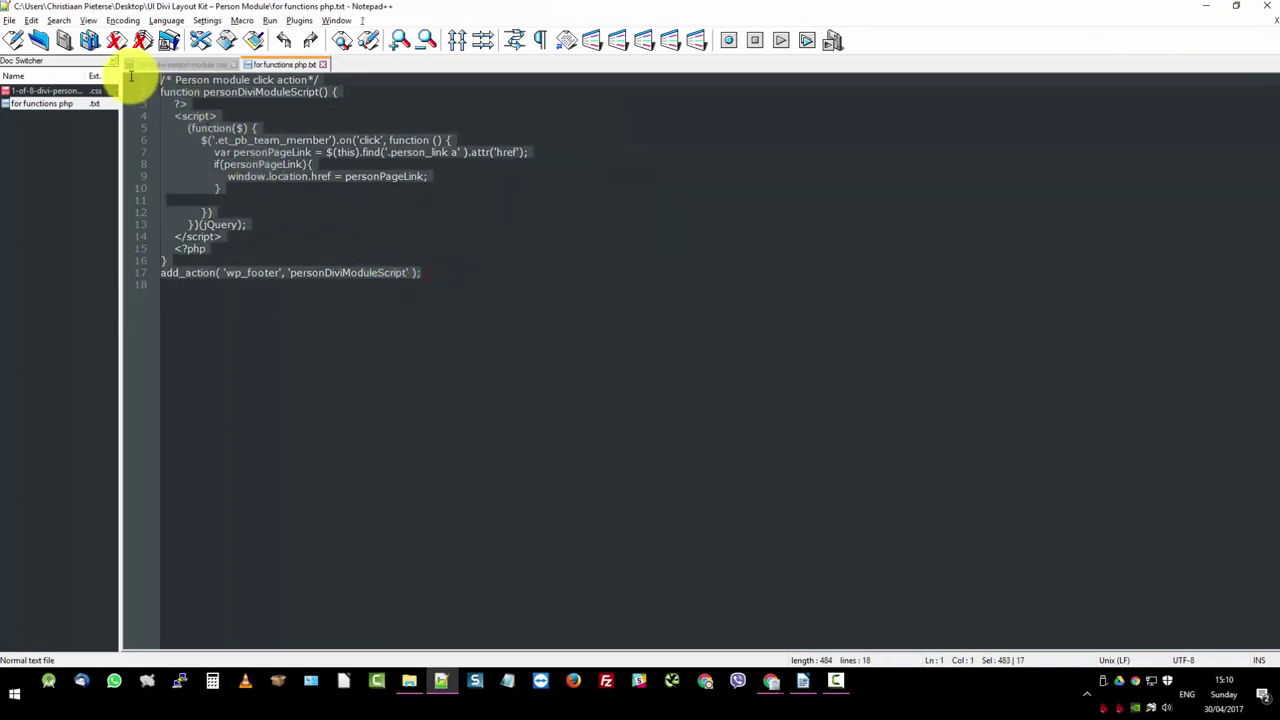
{"action": "left_click", "coordinate": [1206, 10]}
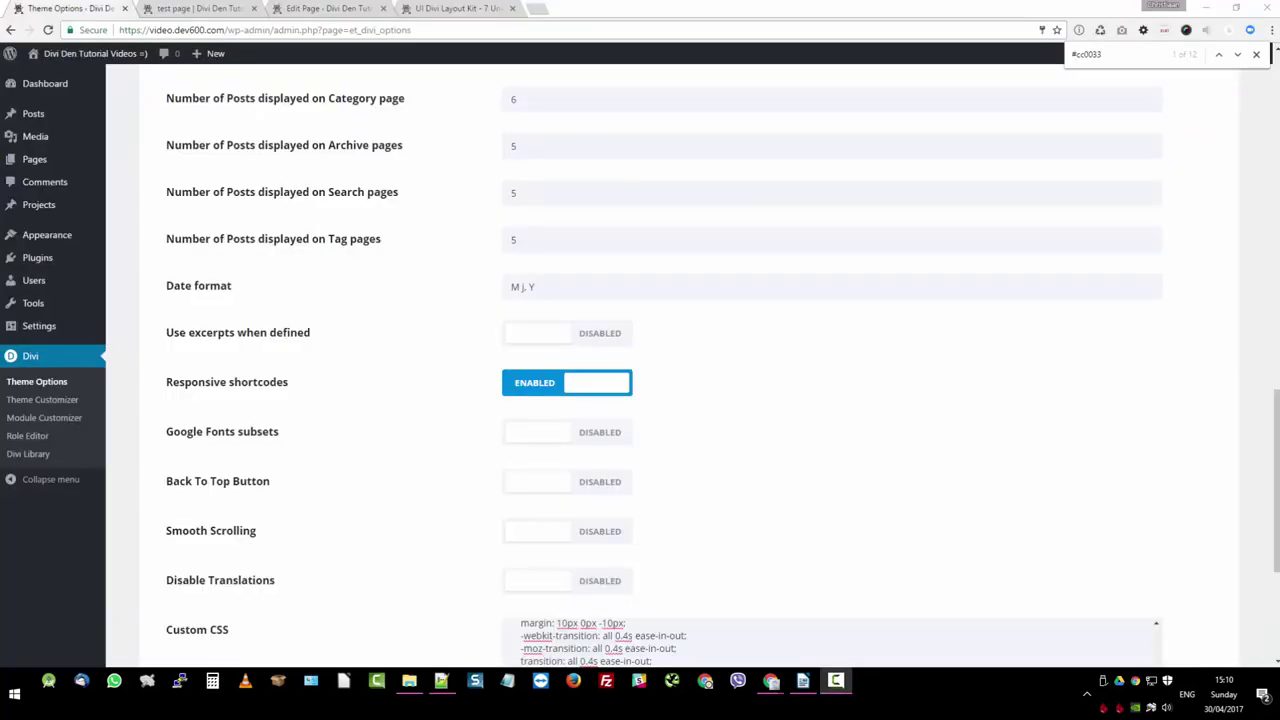
- Open Appearance > Editor to edit the Divi child theme's files
{"action": "mouse_move", "coordinate": [121, 272]}
{"action": "mouse_move", "coordinate": [43, 262]}
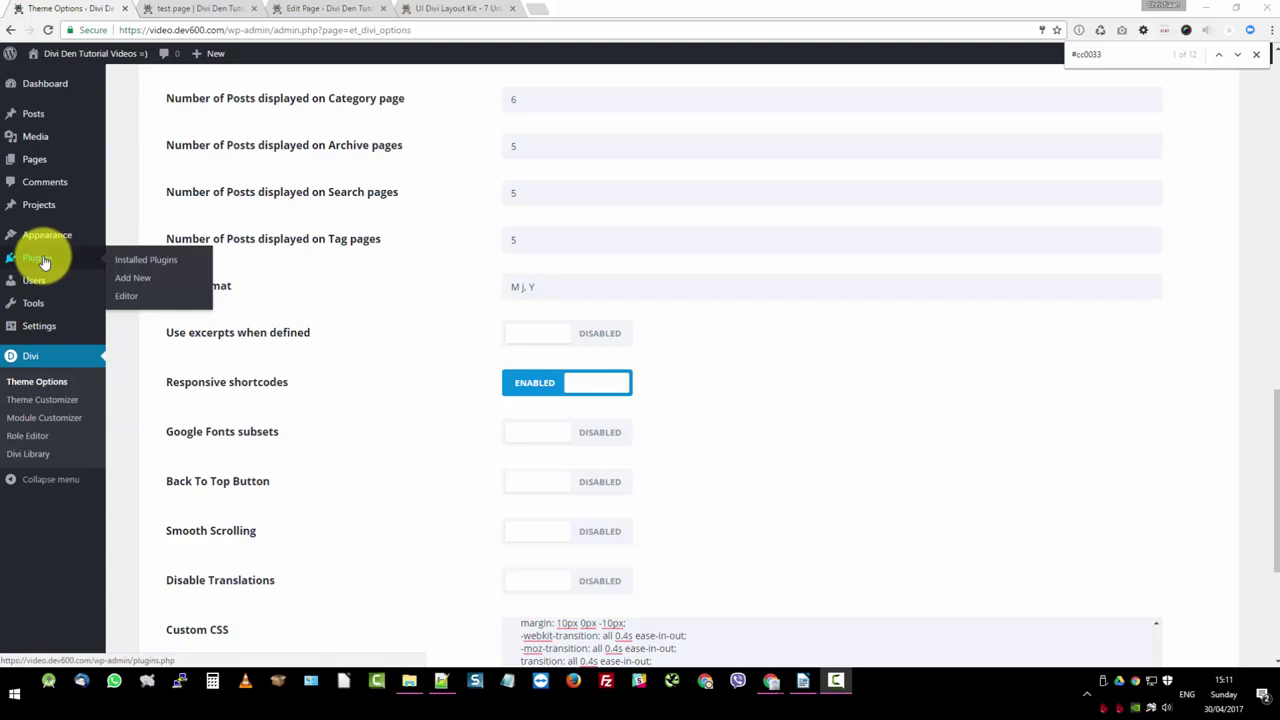
{"action": "mouse_move", "coordinate": [30, 240]}
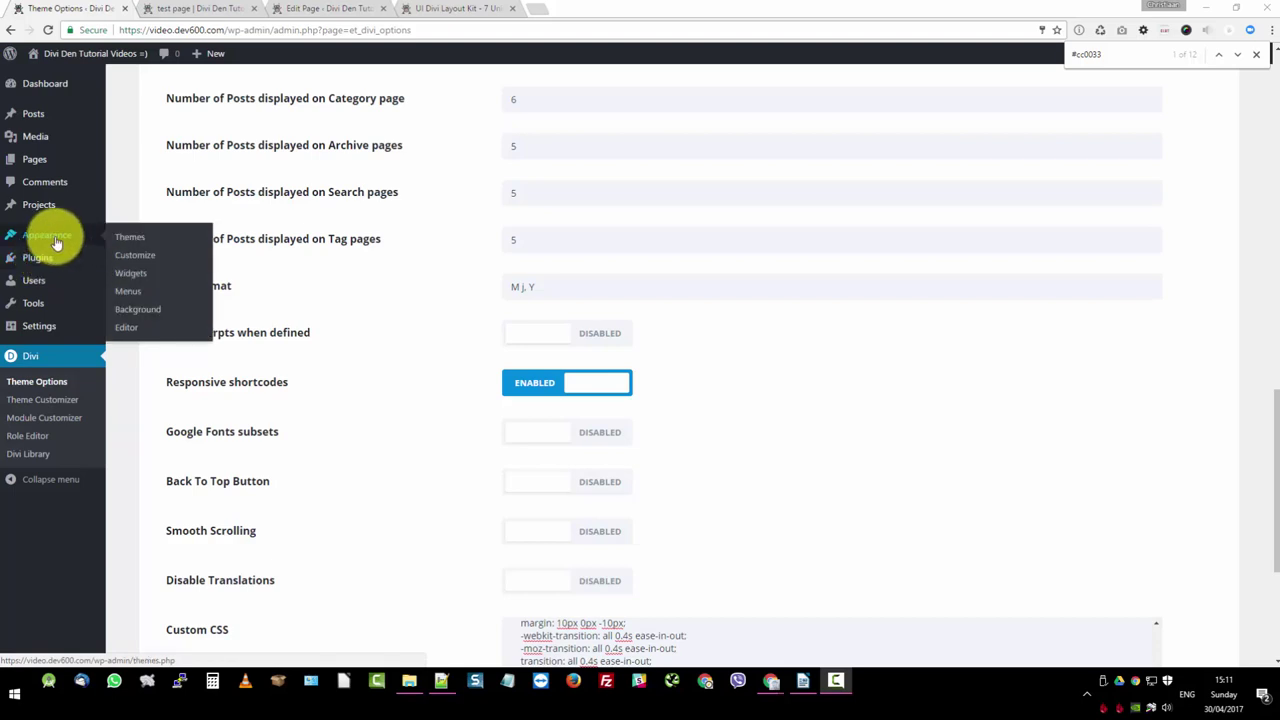
{"action": "left_click", "coordinate": [124, 331]}
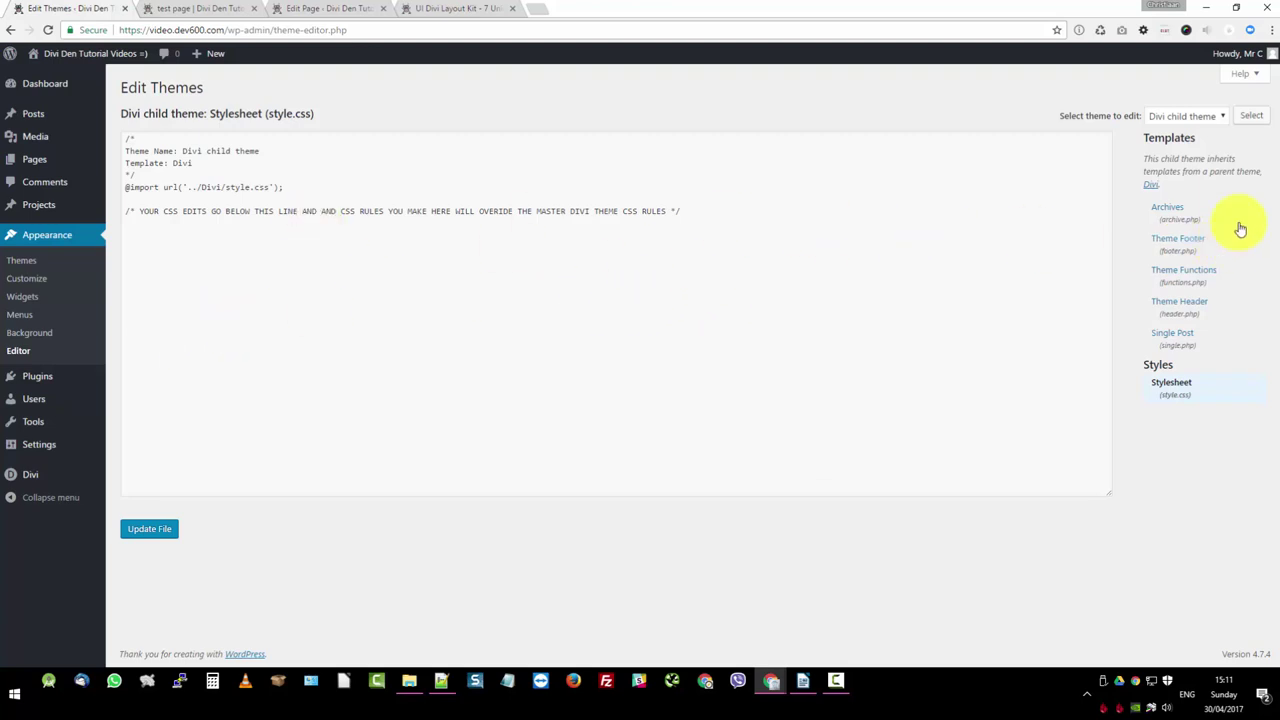
- Paste the personDiviModuleScript click script after the last add_filter line in functions.php and save
{"action": "left_click", "coordinate": [1185, 276]}
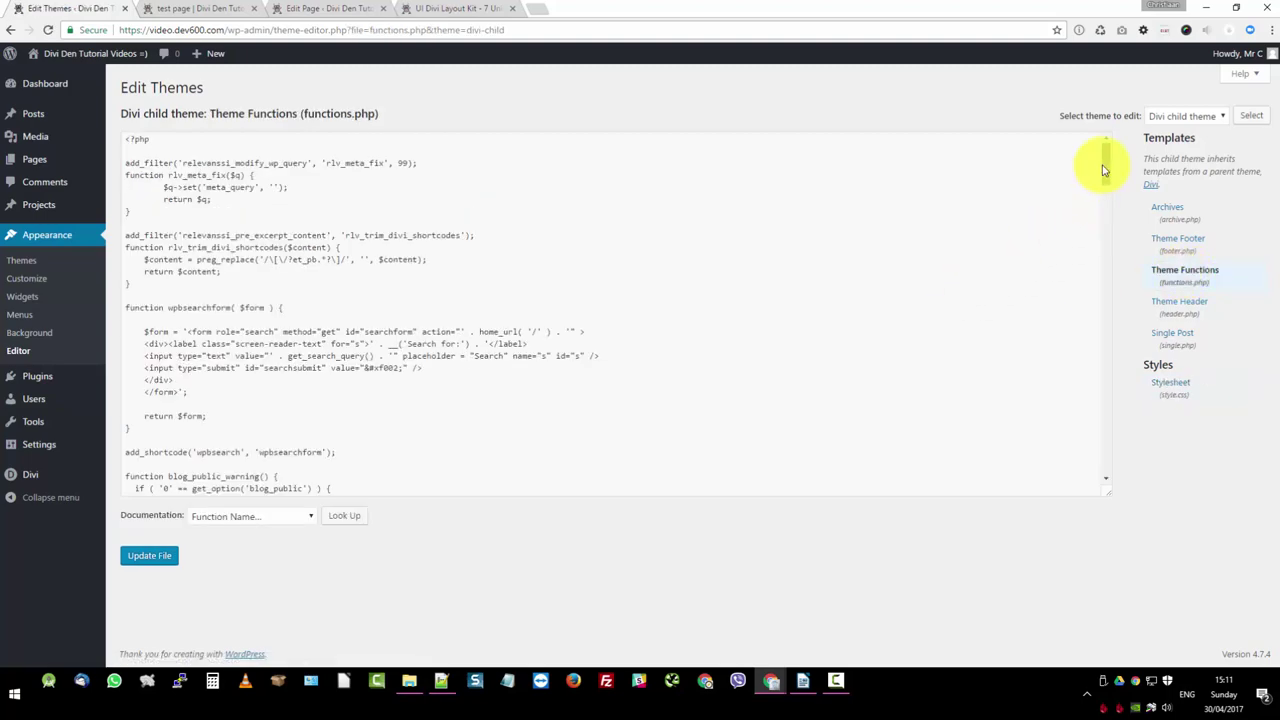
{"action": "left_click_drag", "start_coordinate": [1104, 170], "coordinate": [1103, 466]}
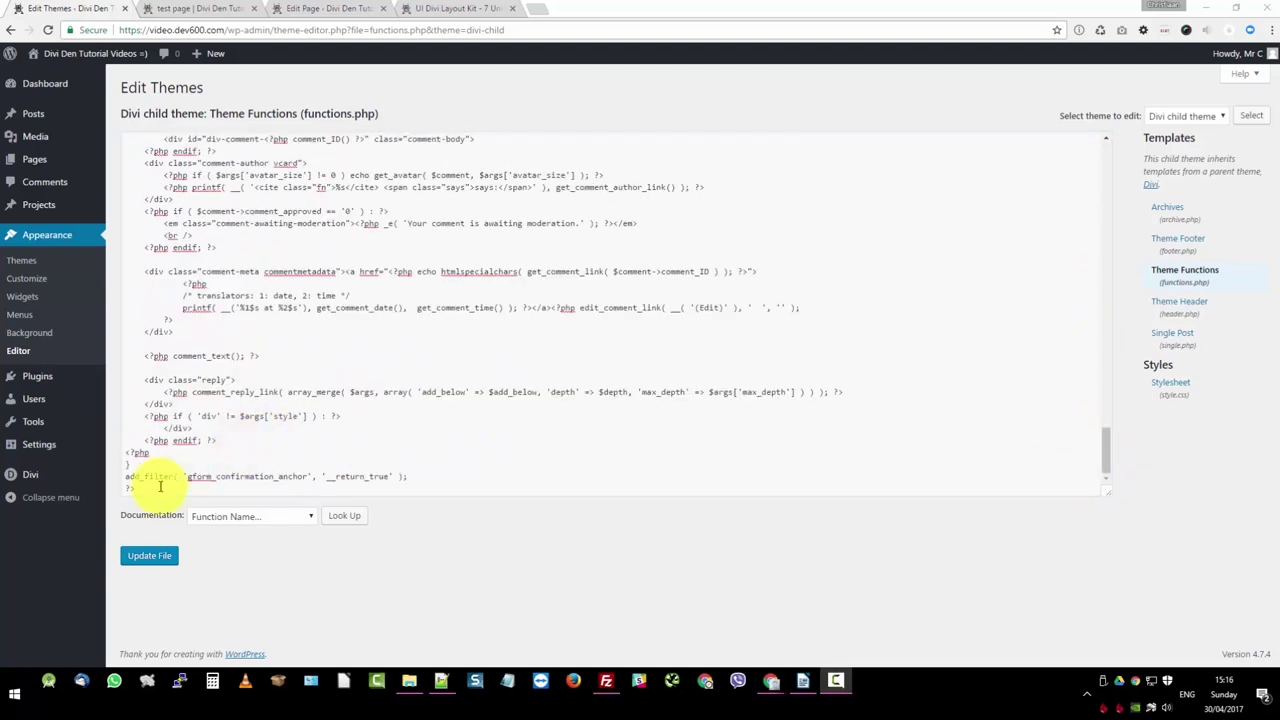
{"action": "left_click", "coordinate": [126, 487]}
{"action": "key", "text": "Return"}
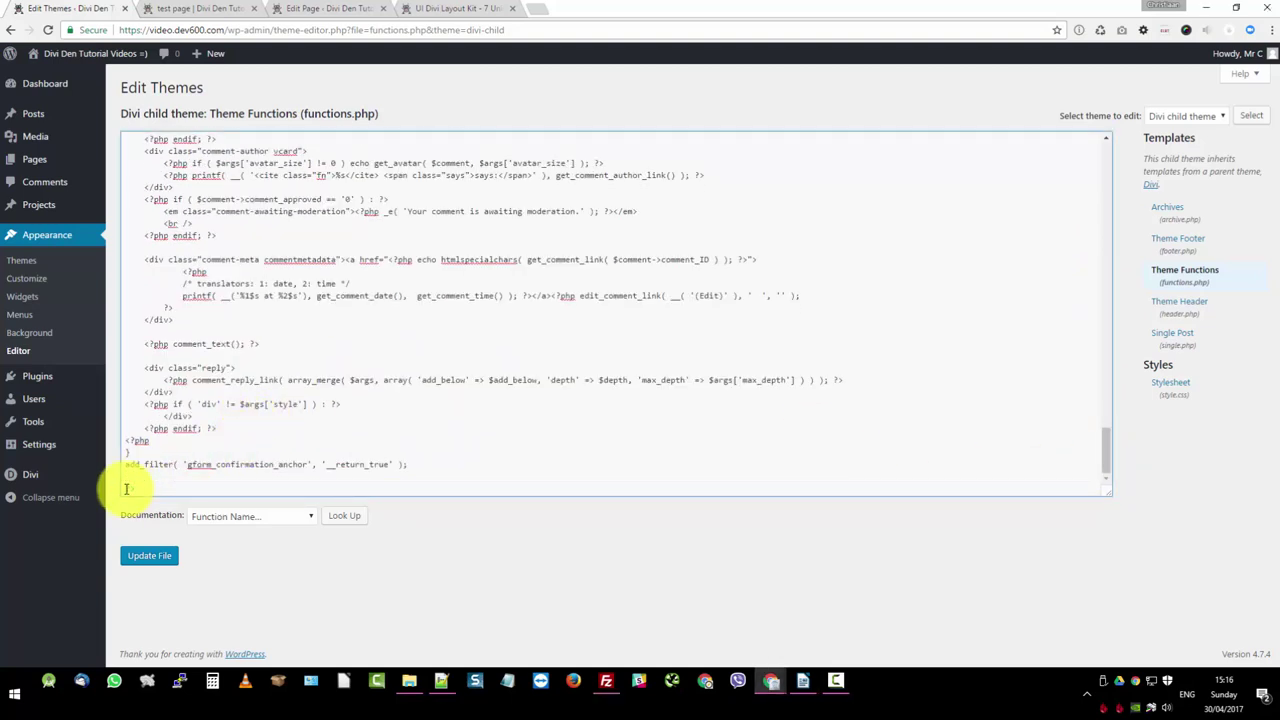
{"action": "type", "text": "/* Person module click action*/ function personDiviModuleScript() { \t?> \t<script> \t\t(function($) { \t\t\t$('.et_pb_team_member').on('click', function () { \t\t\t\tvar personPageLink = $(this).find('.person_link a').attr('href'); \t\t\t\tif(personPageLink){ \t\t\t\t\twindow.location.href = personPageLink; \t\t\t\t}   \t\t\t}) \t\t})(jQuery); \t</script> \t<?php } add_action( 'wp_footer', 'personDiviModuleScript' );"}
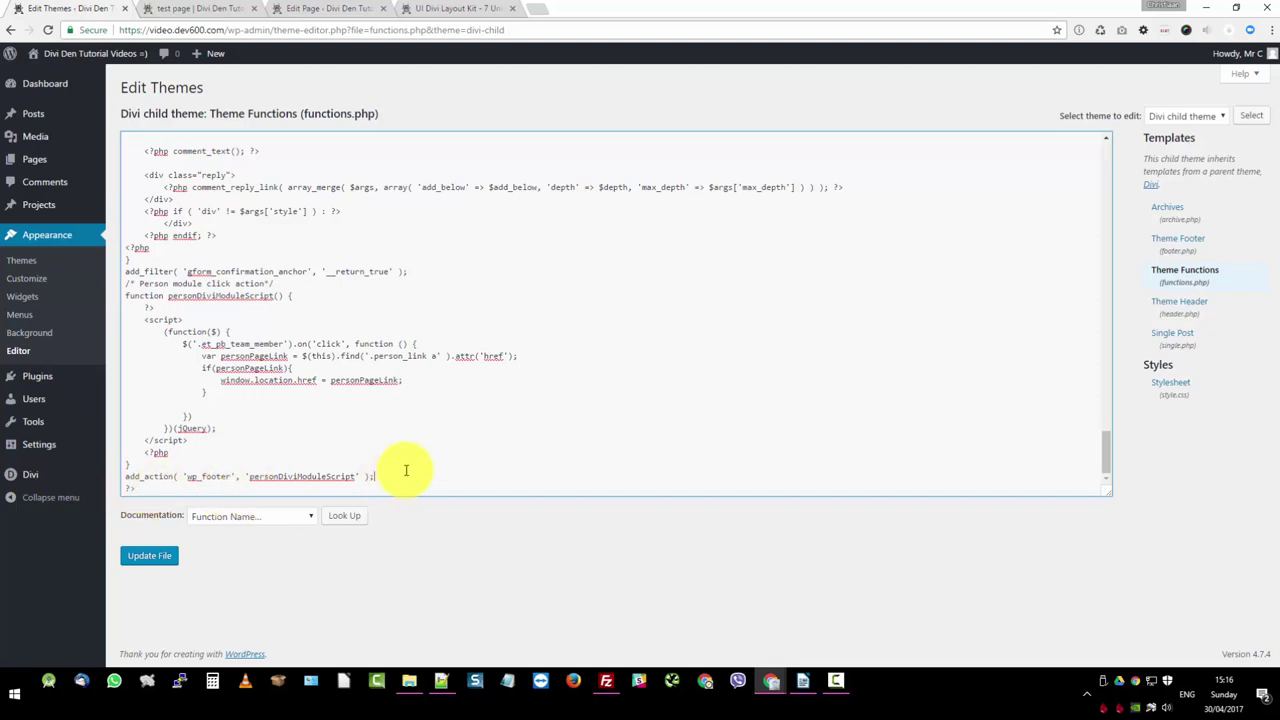
{"action": "left_click", "coordinate": [156, 489]}
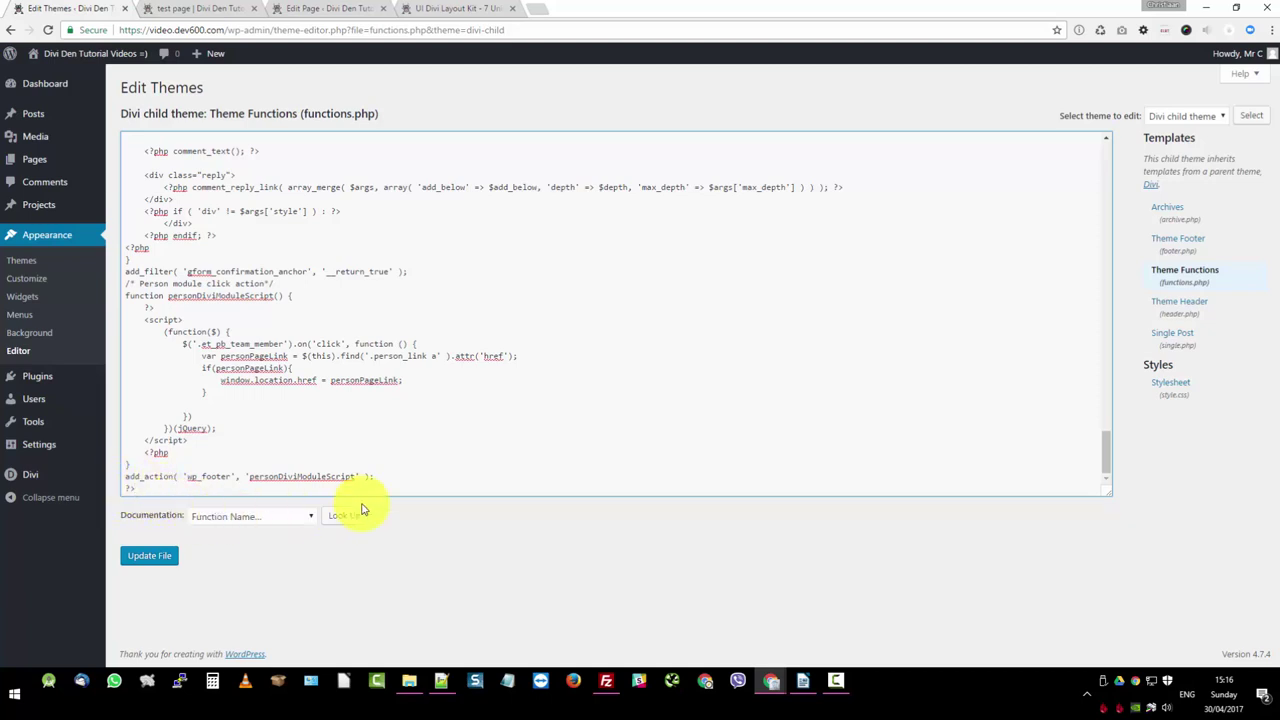
{"action": "left_click", "coordinate": [152, 556]}
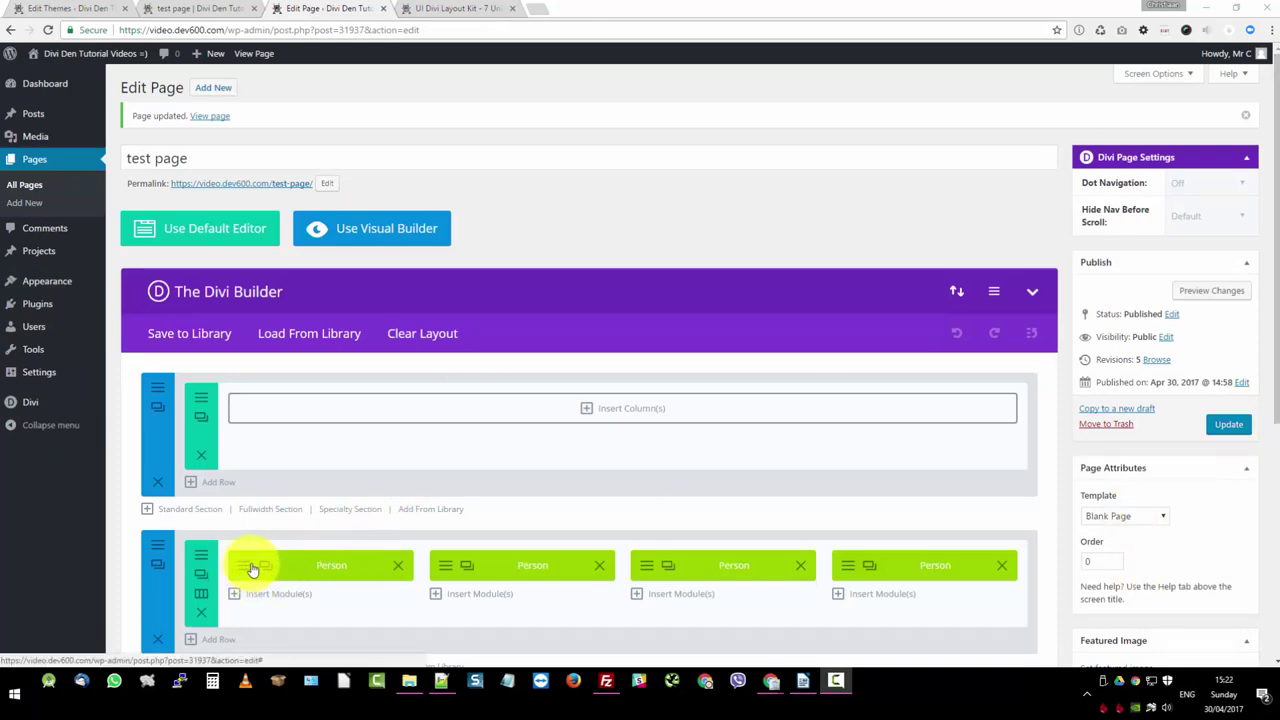
- Reload the Divi Builder page editor and scroll down to the person module
{"action": "left_click", "coordinate": [548, 187]}
{"action": "key", "text": "F5"}
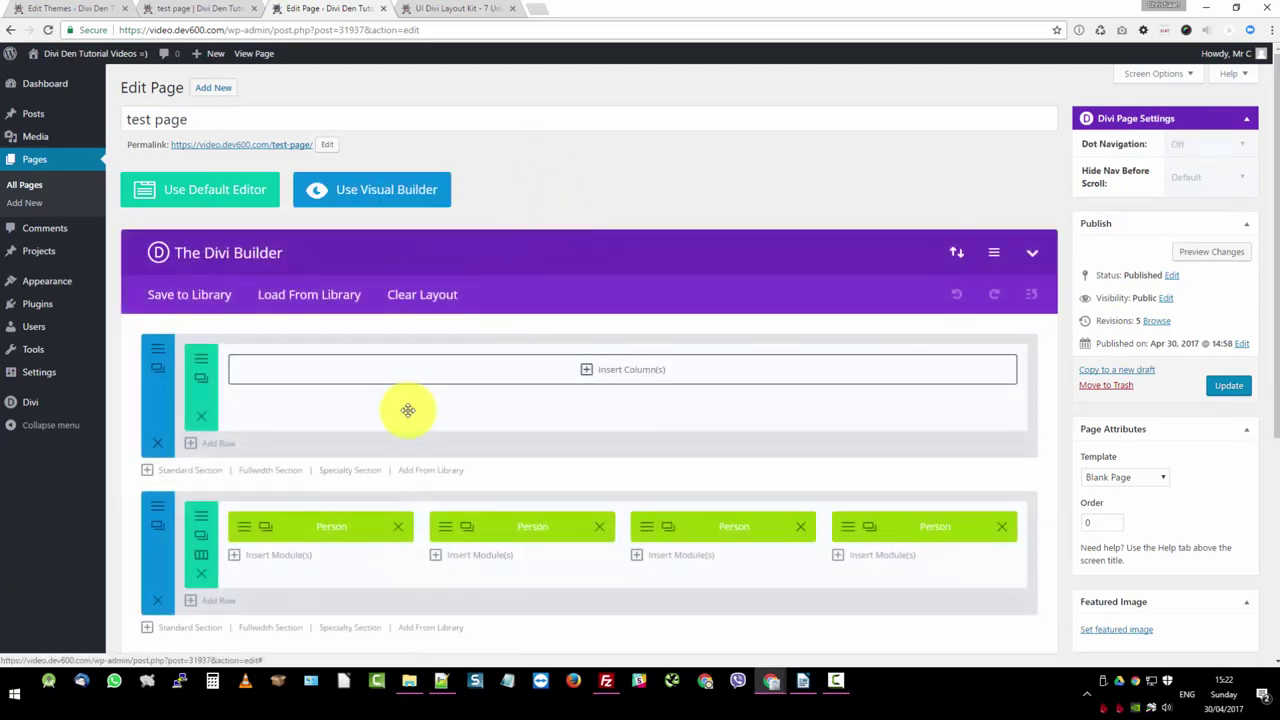
{"action": "key", "text": "F5"}
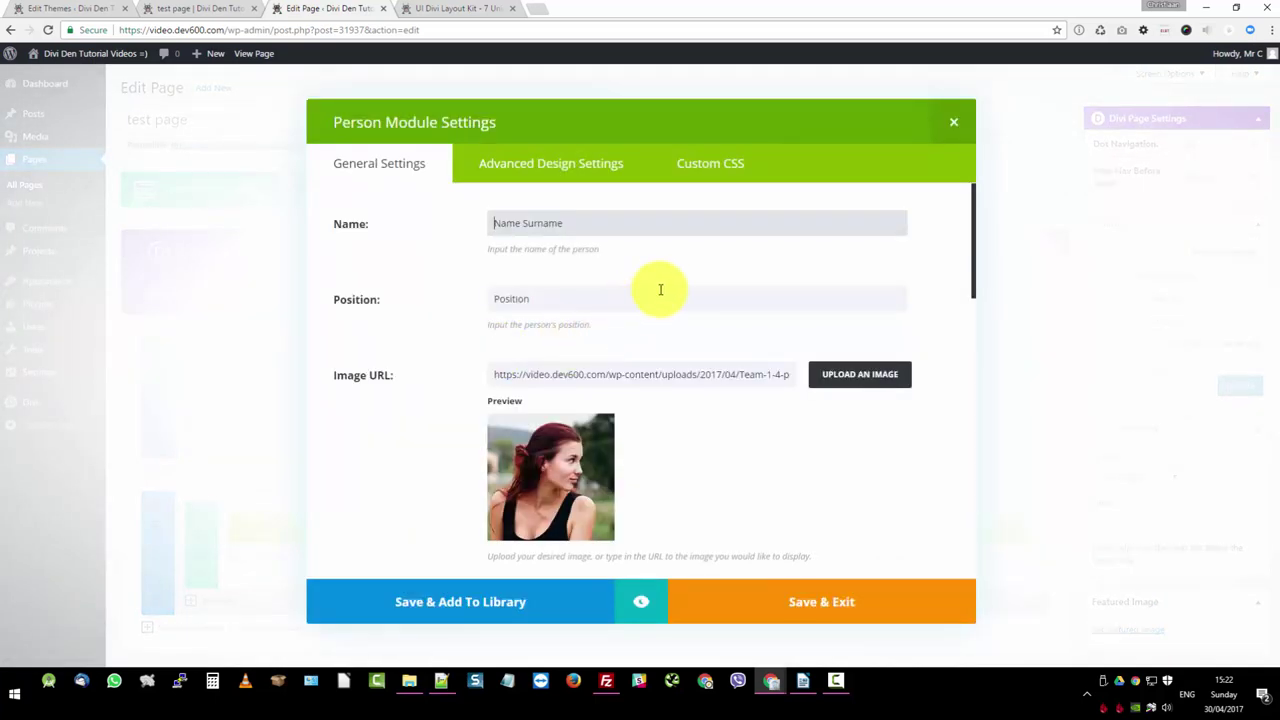
{"action": "scroll", "coordinate": [660, 288], "scroll_direction": "down", "scroll_amount": 1}
{"action": "scroll", "coordinate": [660, 291], "scroll_direction": "down", "scroll_amount": 1}
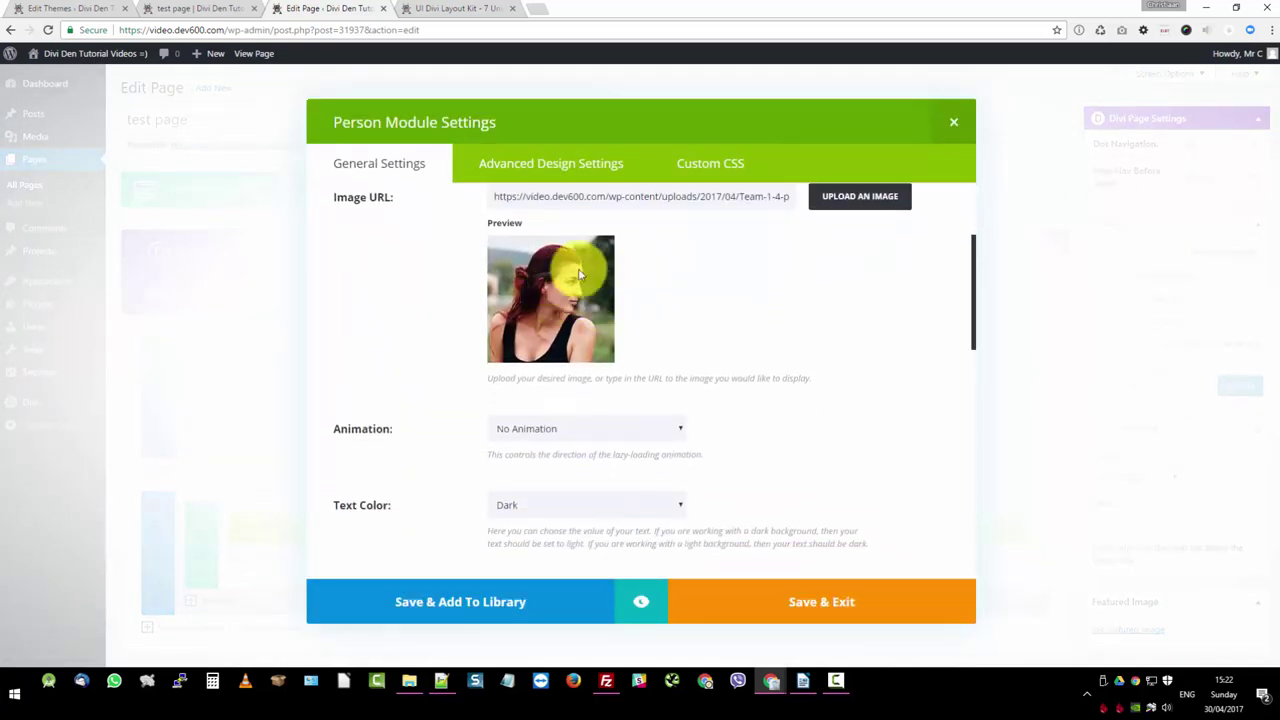
{"action": "scroll", "coordinate": [565, 260], "scroll_direction": "down", "scroll_amount": 7}
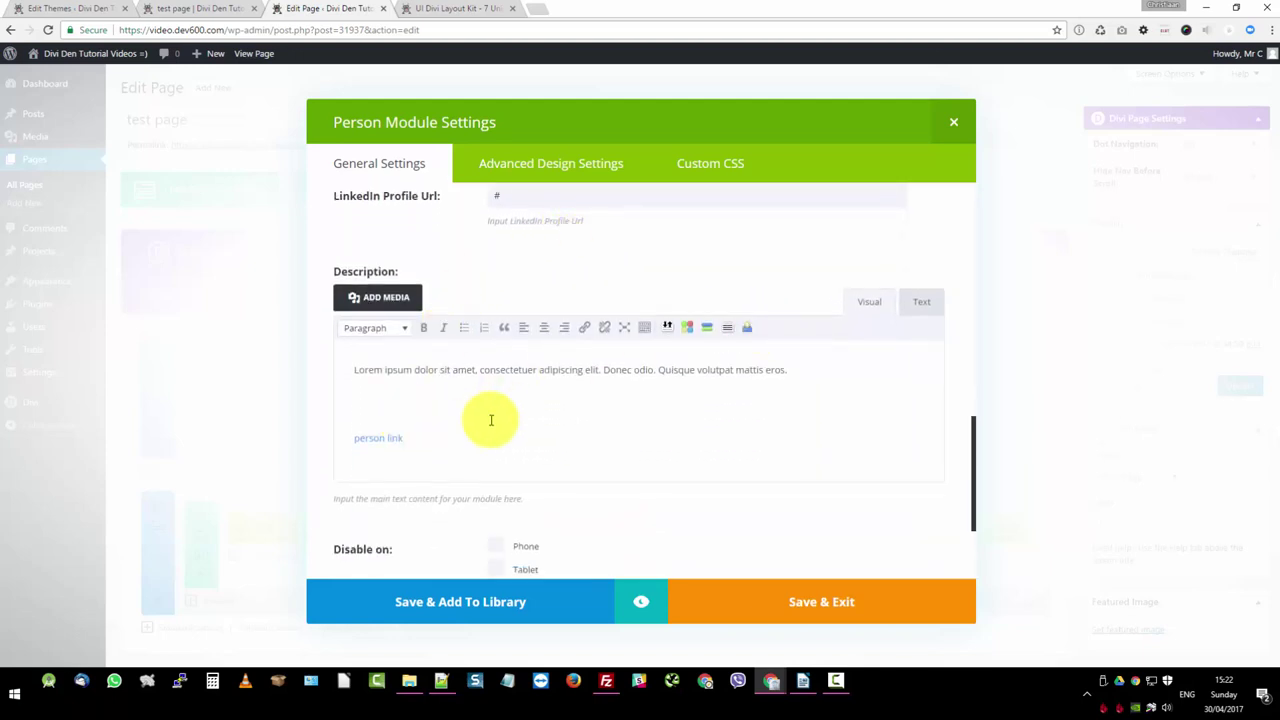
- Link the 'person link' description text to google.com and save the module
{"action": "left_click_drag", "start_coordinate": [402, 441], "coordinate": [362, 437]}
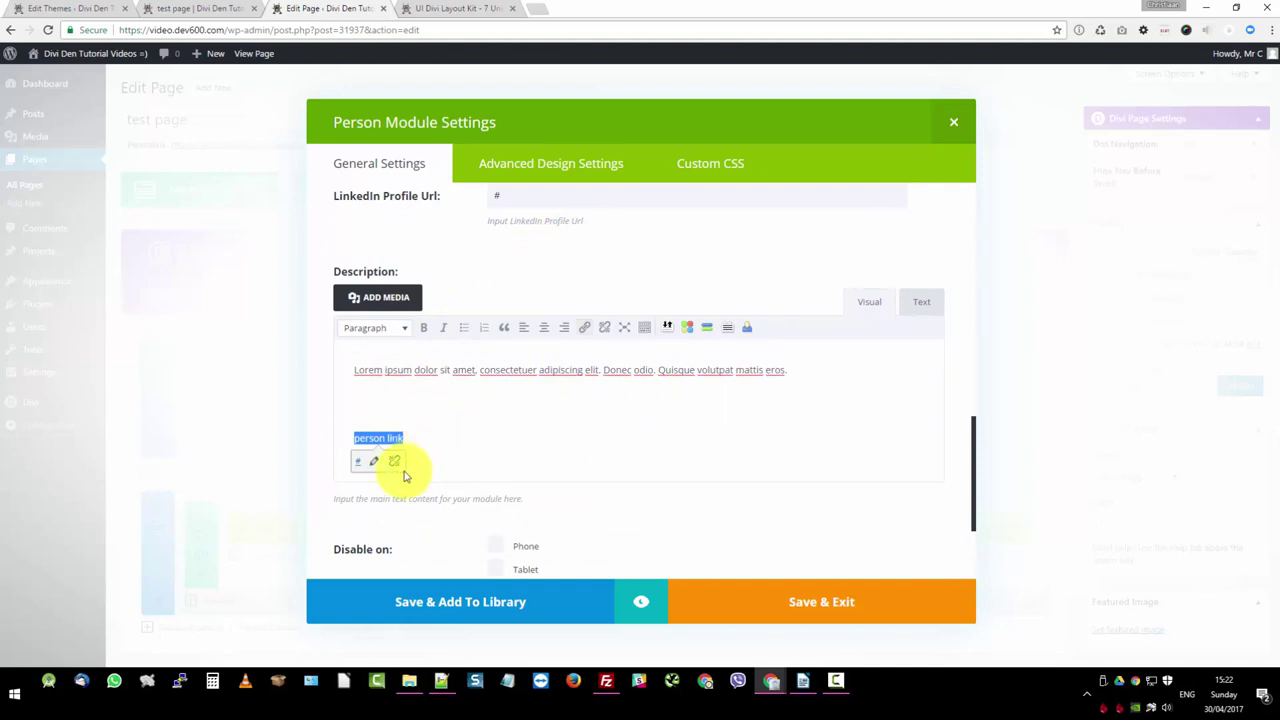
{"action": "left_click", "coordinate": [373, 461]}
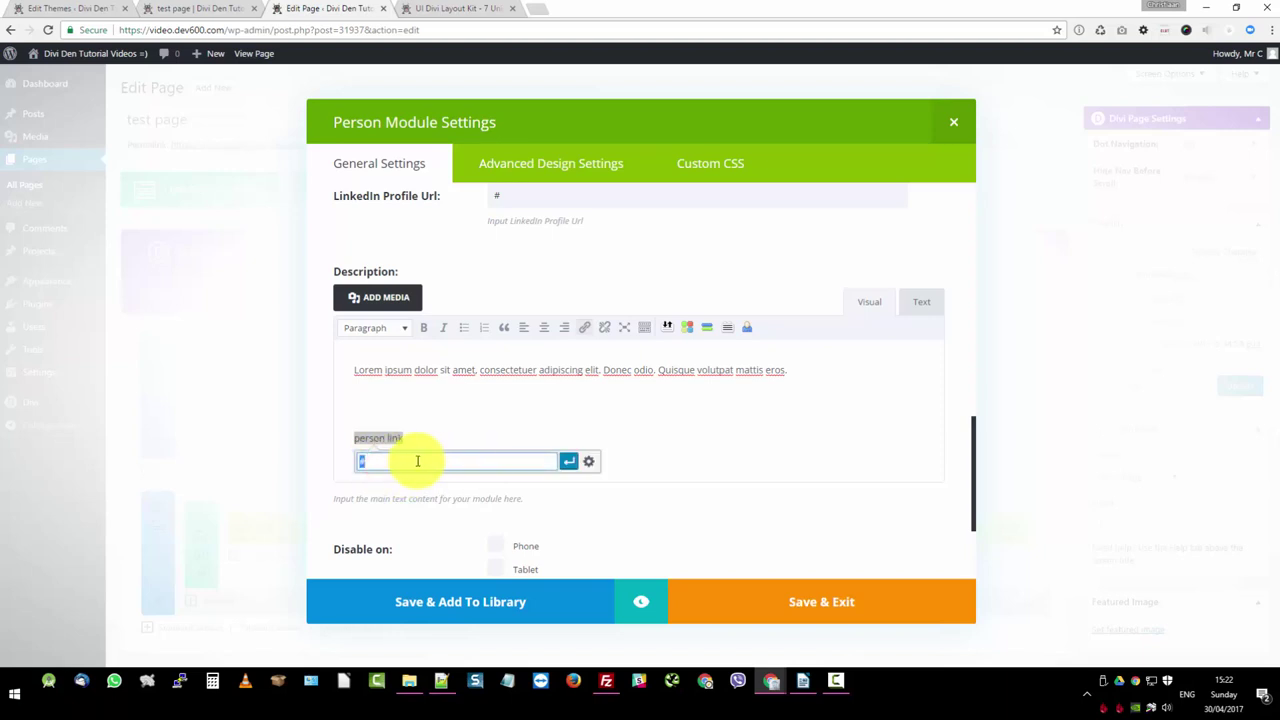
{"action": "type", "text": "h"}
{"action": "type", "text": "m"}
{"action": "left_click", "coordinate": [572, 466]}
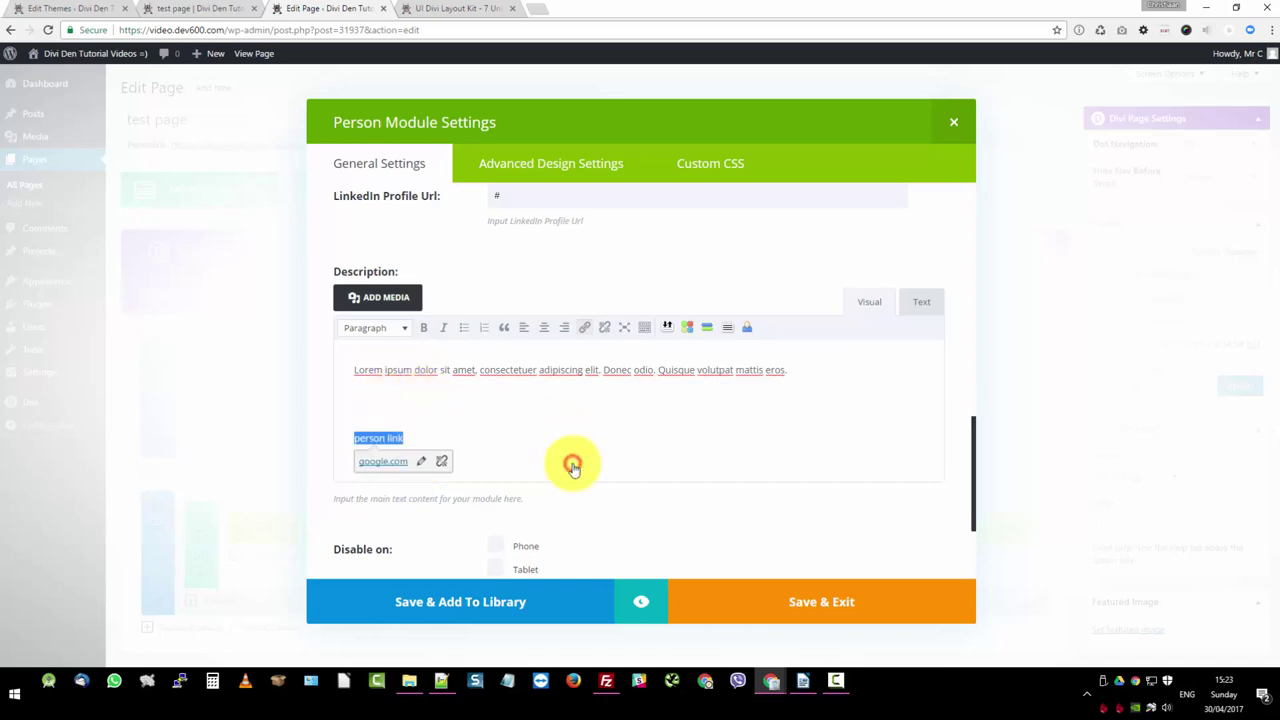
{"action": "left_click", "coordinate": [808, 606]}
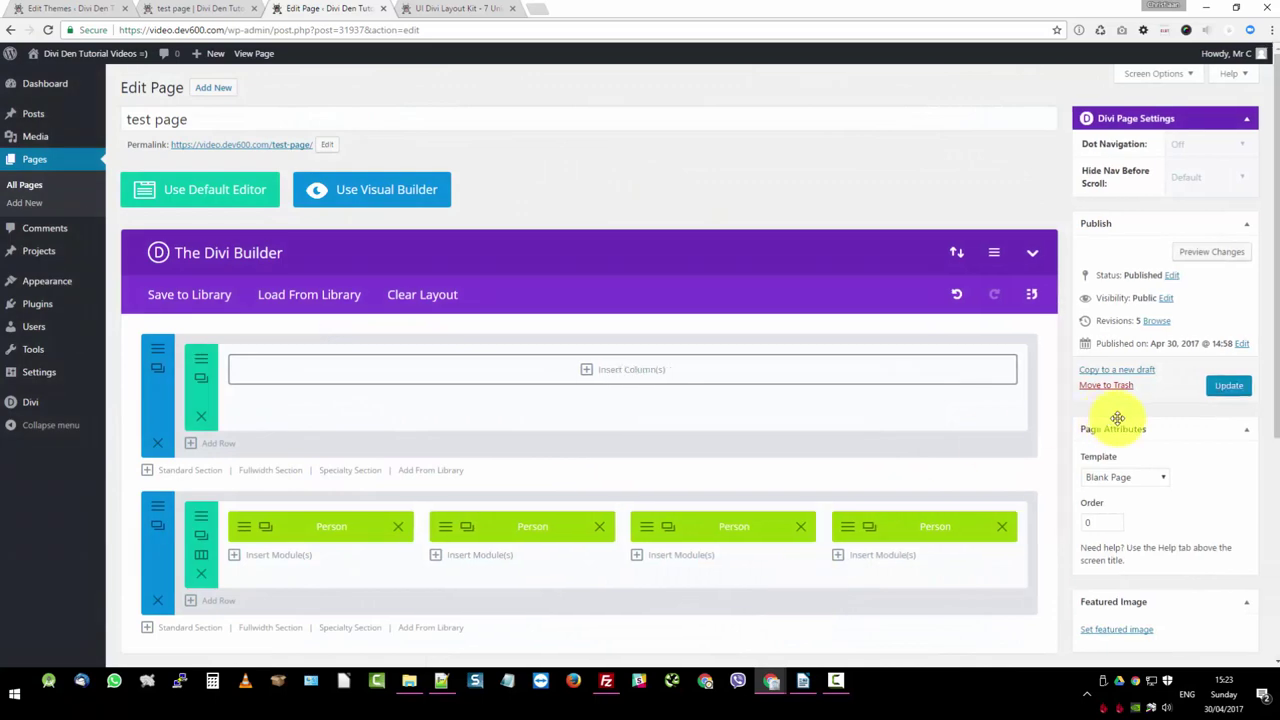
- Update the page, then confirm on the reloaded live test page that a person card opens Google
{"action": "left_click", "coordinate": [1228, 385]}
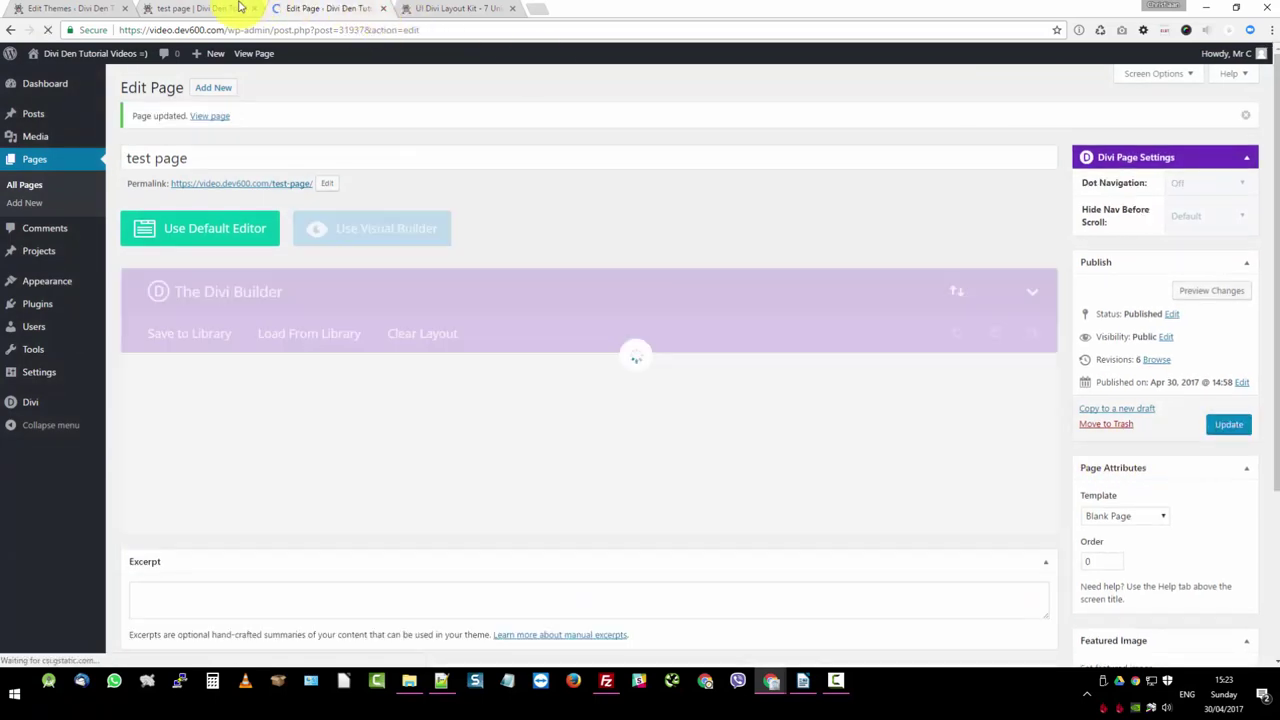
{"action": "left_click", "coordinate": [217, 9]}
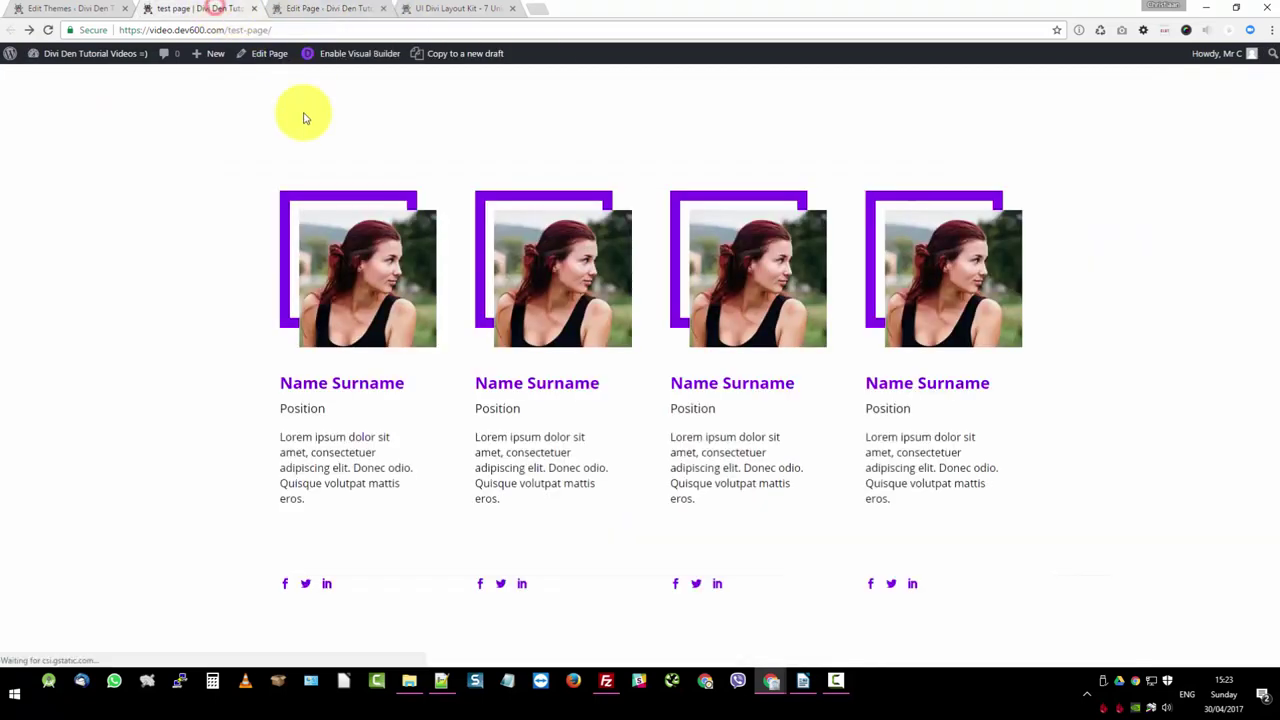
{"action": "key", "text": "F5"}
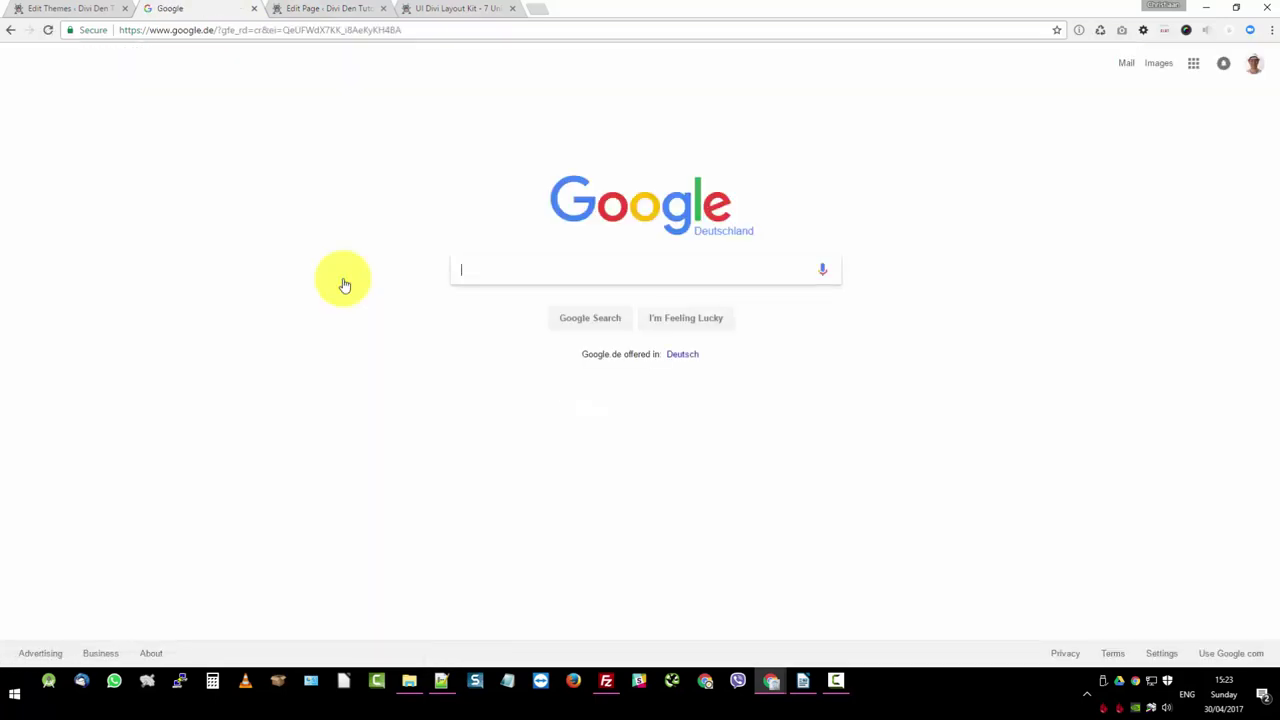
{"action": "left_click", "coordinate": [10, 30]}
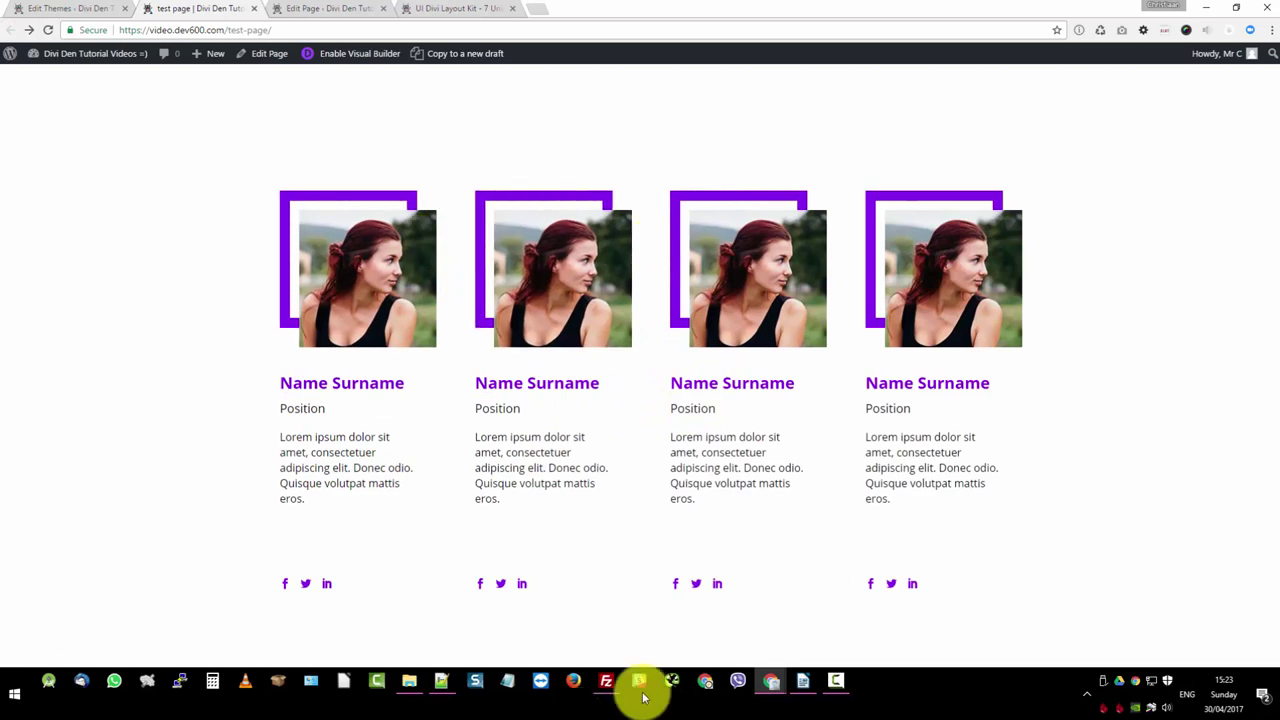
{"action": "left_click", "coordinate": [803, 681]}
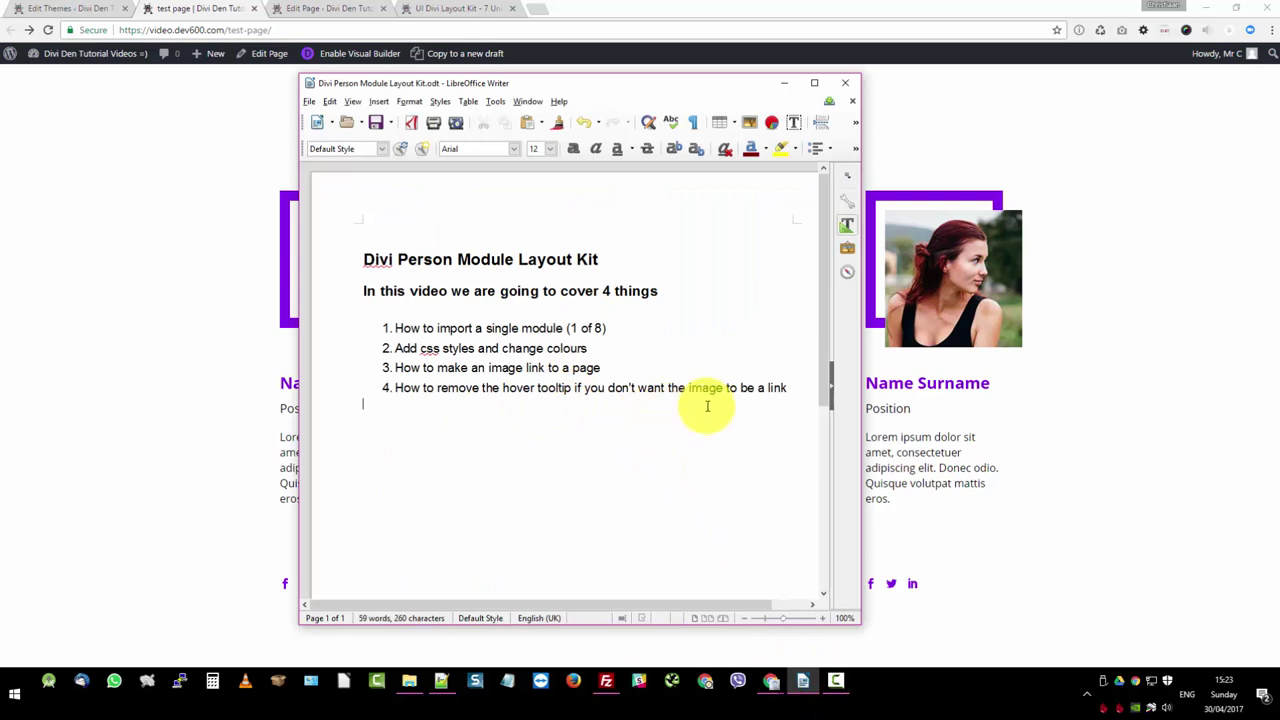
{"action": "left_click", "coordinate": [784, 83]}
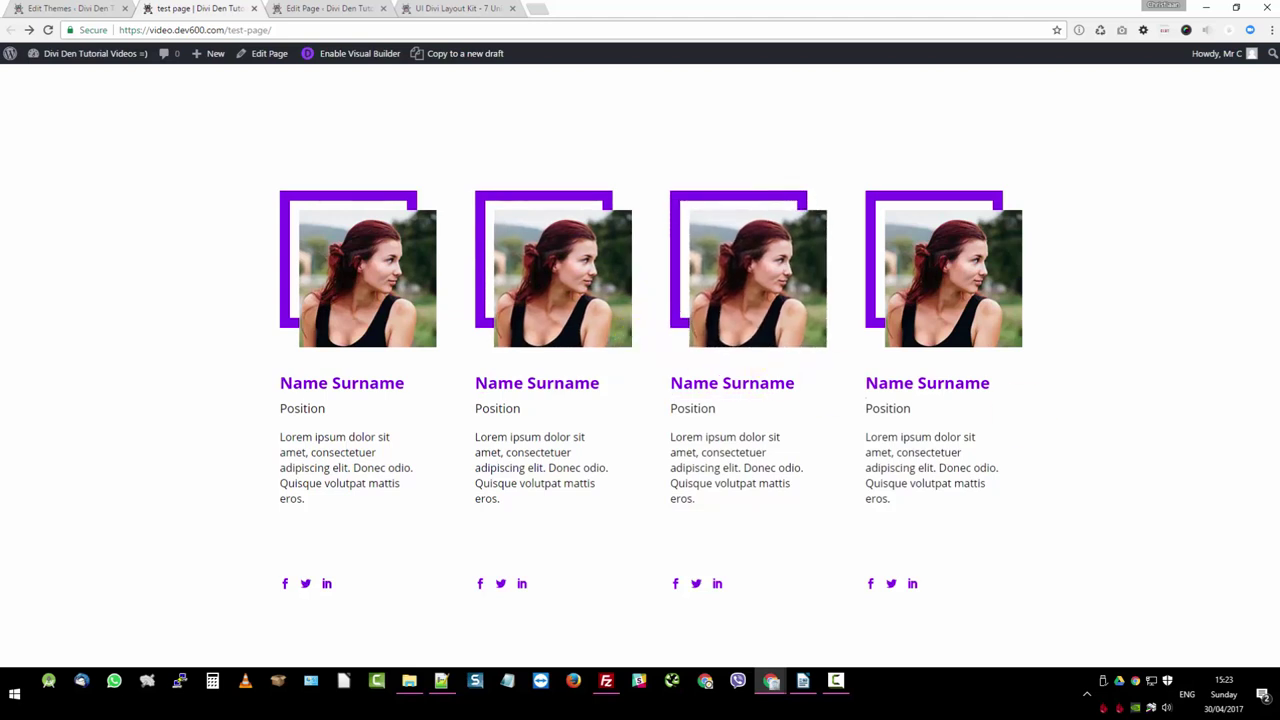
- Return to Divi Theme Options and review the person module CSS file in the code editor
{"action": "left_click", "coordinate": [73, 5]}
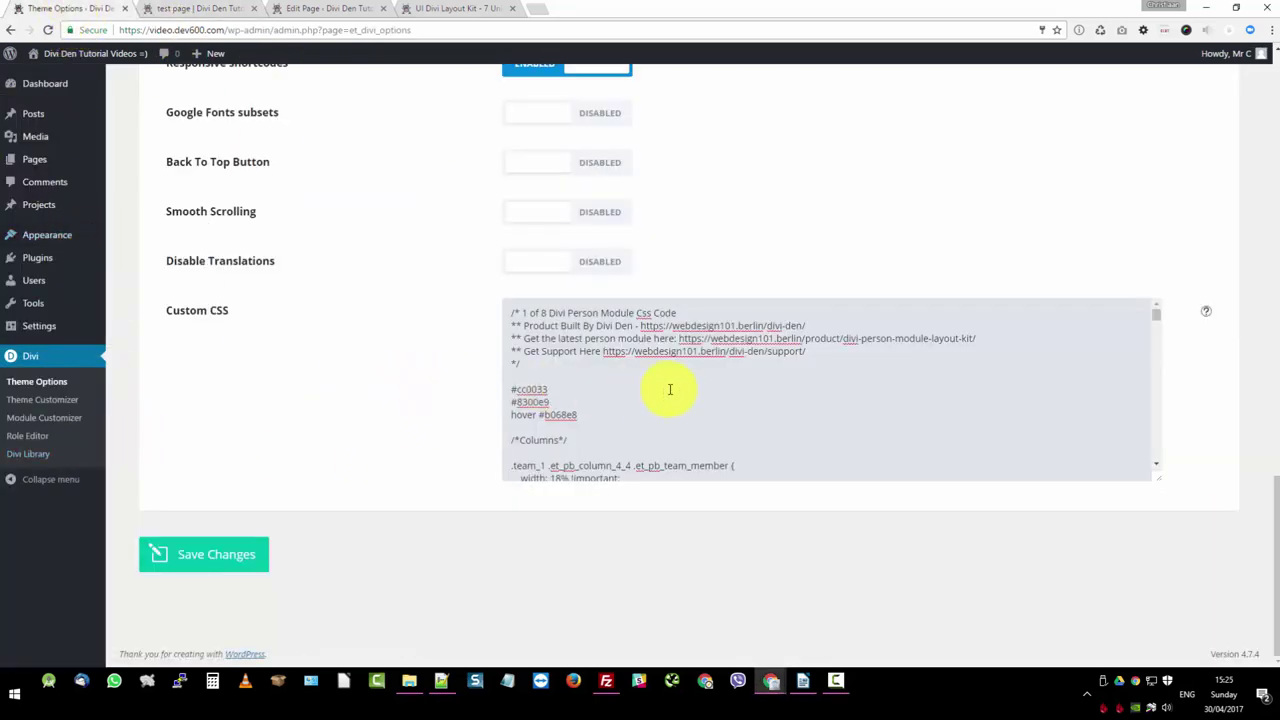
{"action": "scroll", "coordinate": [676, 405], "scroll_direction": "up", "scroll_amount": 2}
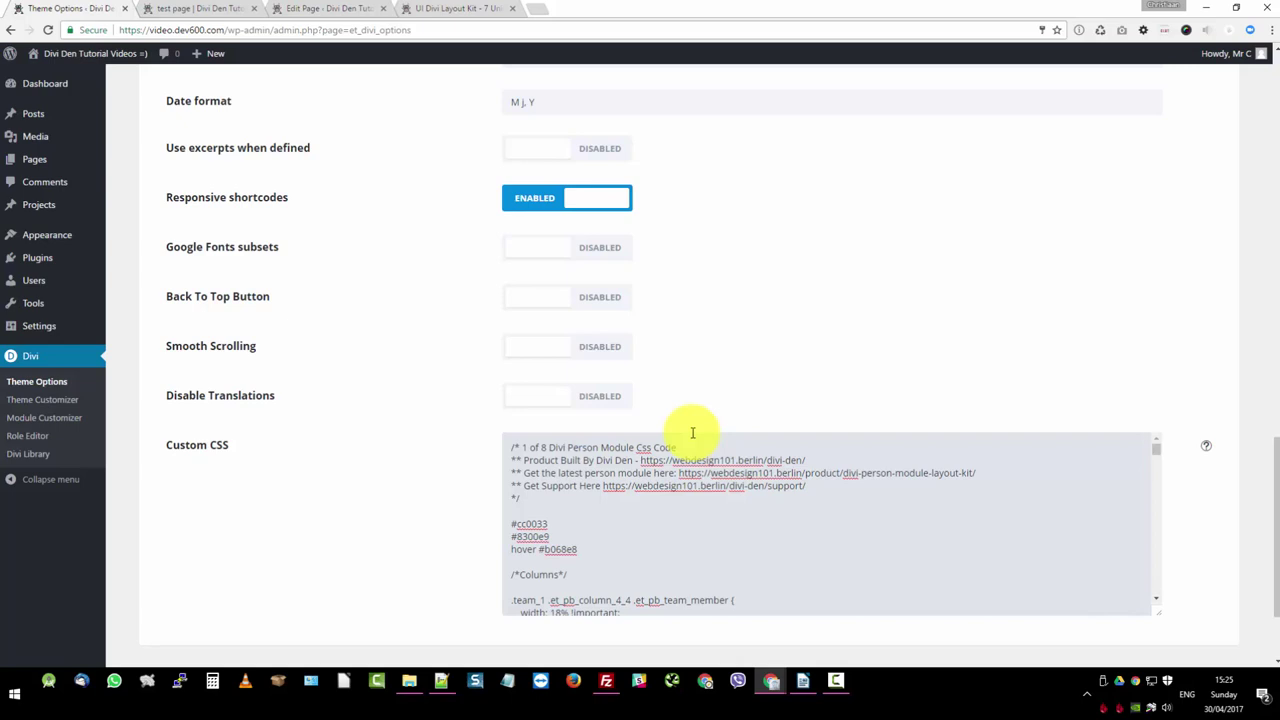
{"action": "left_click", "coordinate": [441, 680]}
{"action": "left_click", "coordinate": [176, 64]}
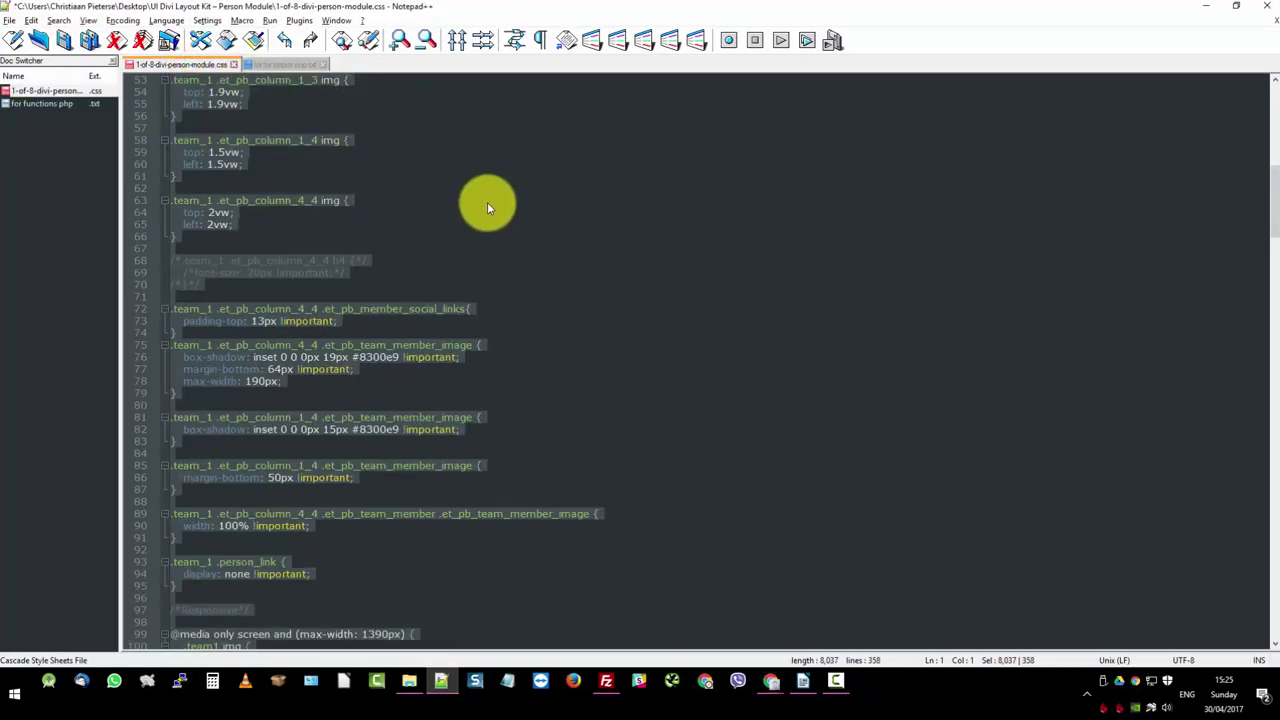
{"action": "left_click", "coordinate": [1205, 8]}
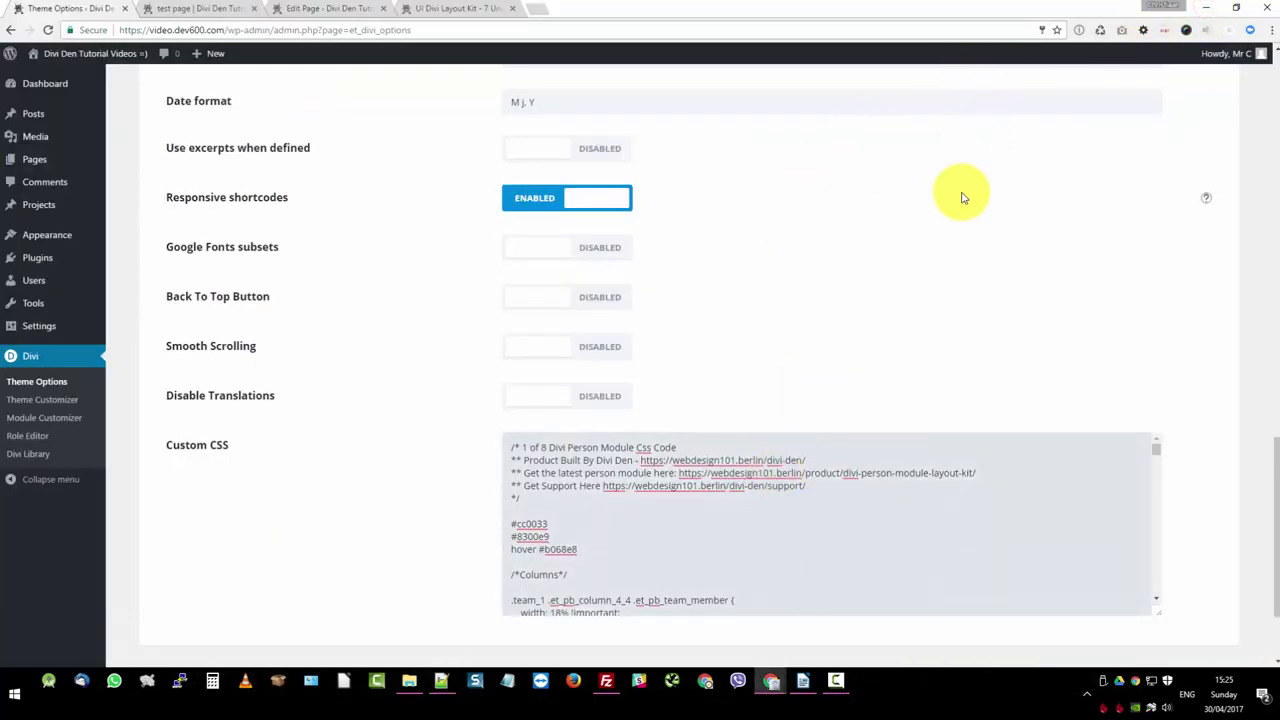
- Delete 'cursor: pointer !important;' from the .team1 Custom CSS and save the theme options
{"action": "left_click", "coordinate": [1011, 197]}
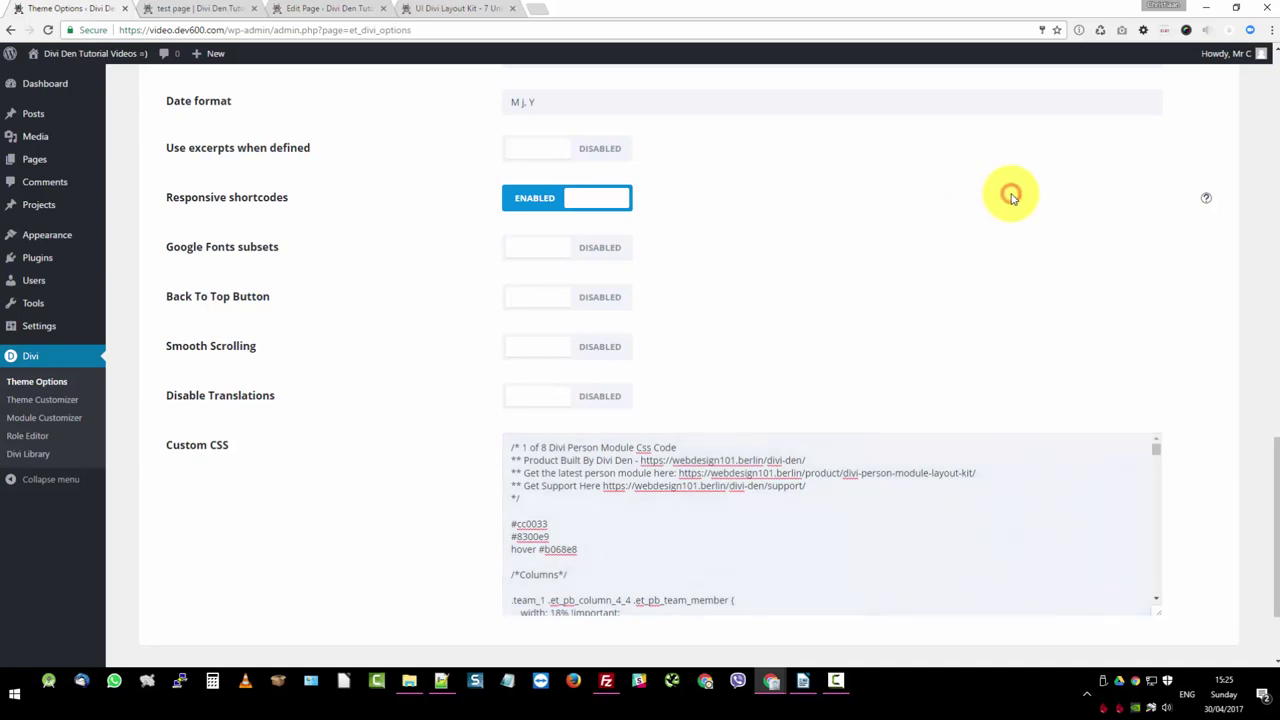
{"action": "key", "text": "ctrl+f"}
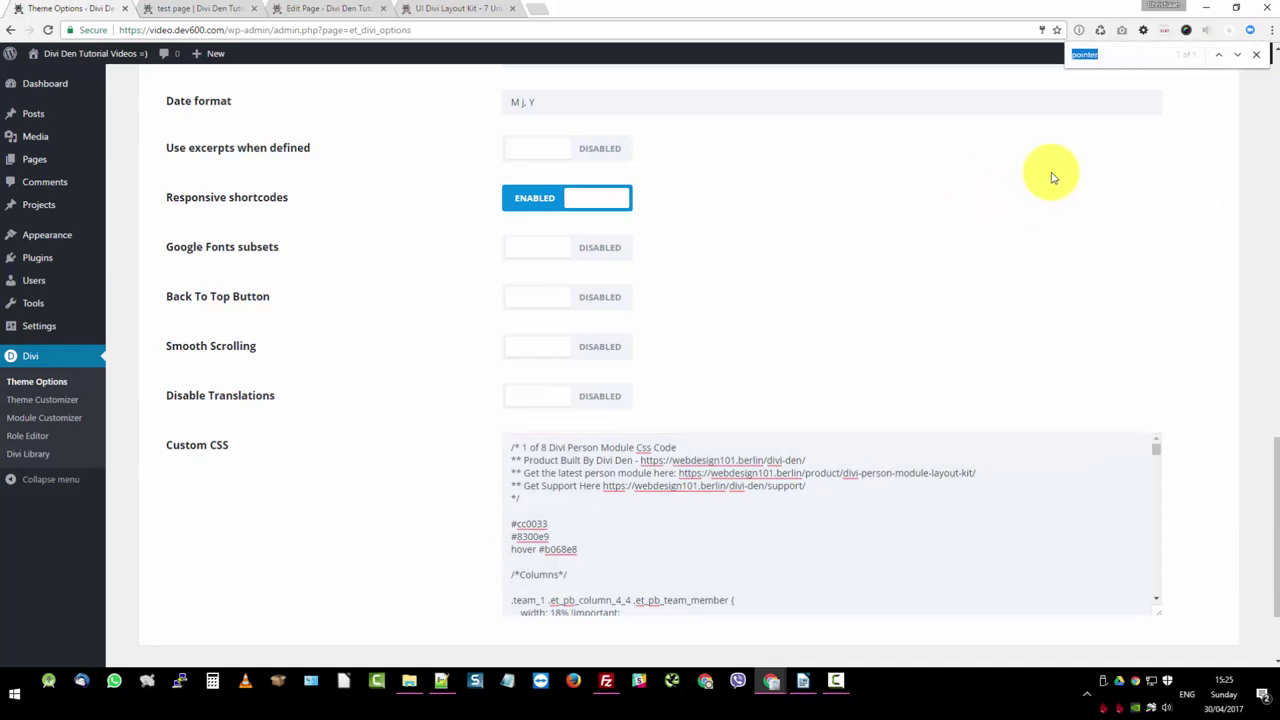
{"action": "scroll", "coordinate": [914, 300], "scroll_direction": "down", "scroll_amount": 2}
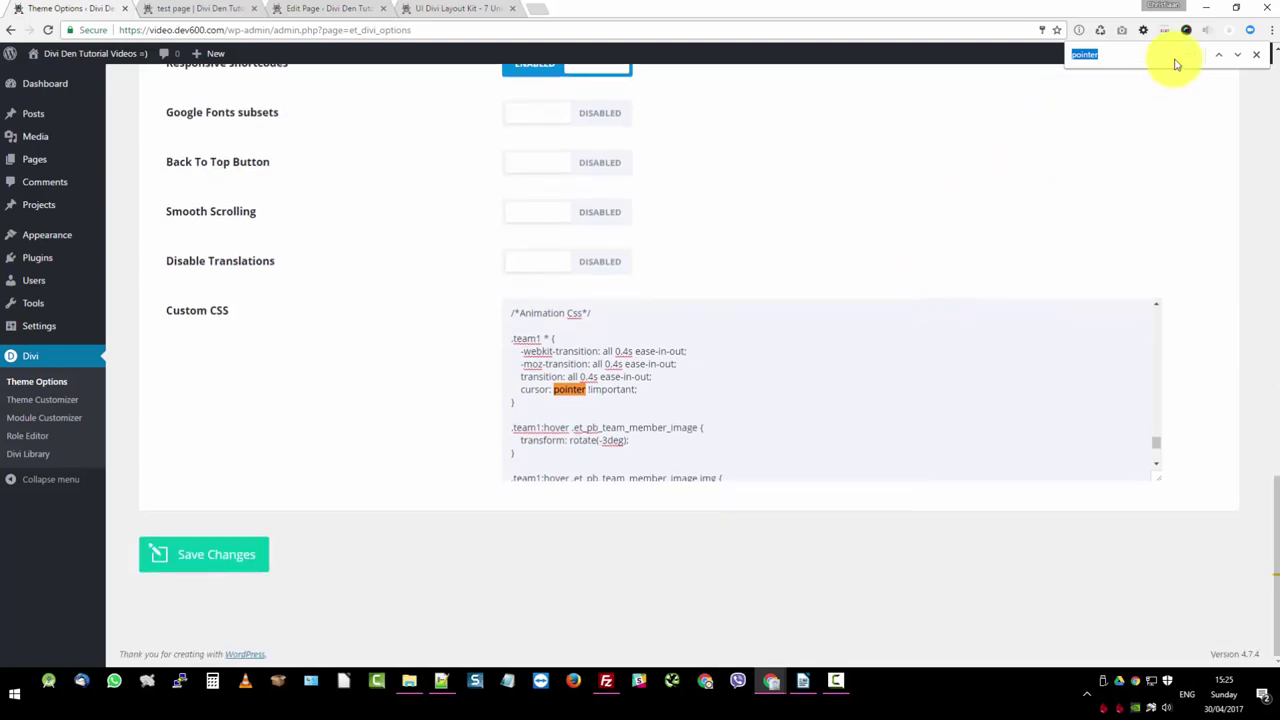
{"action": "left_click", "coordinate": [538, 389]}
{"action": "left_click_drag", "start_coordinate": [518, 389], "coordinate": [641, 391]}
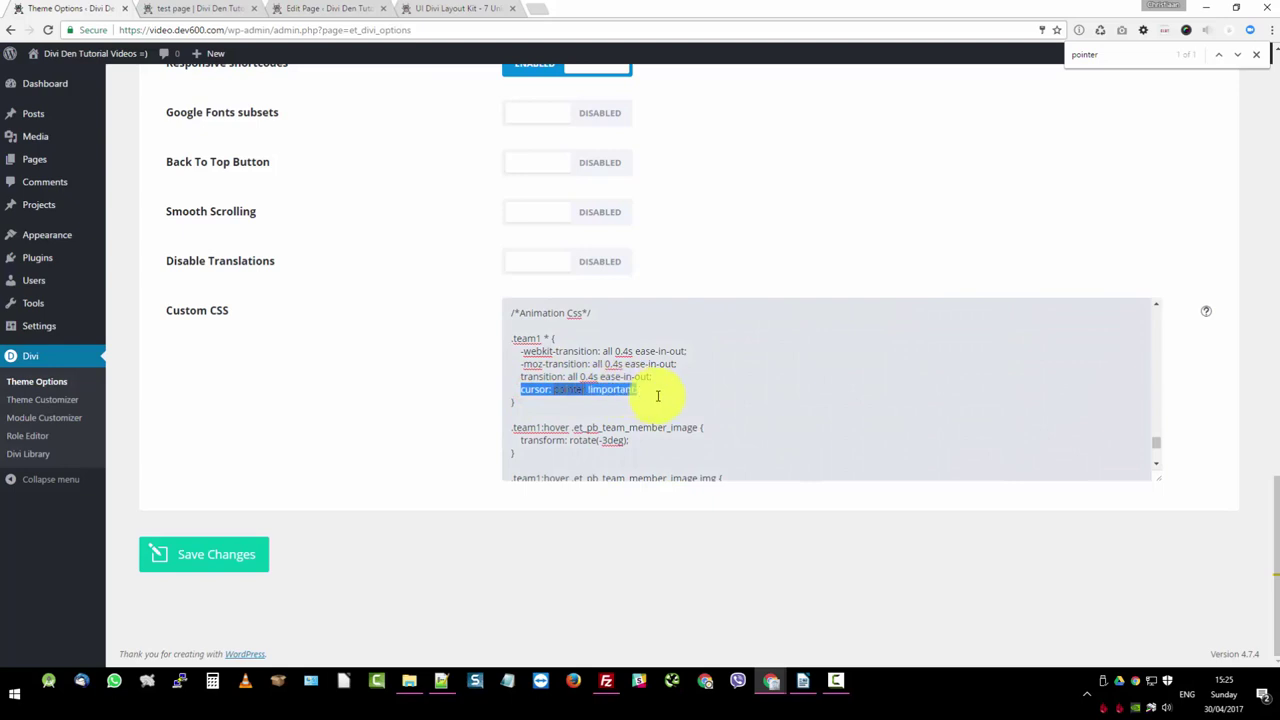
{"action": "key", "text": "BackSpace"}
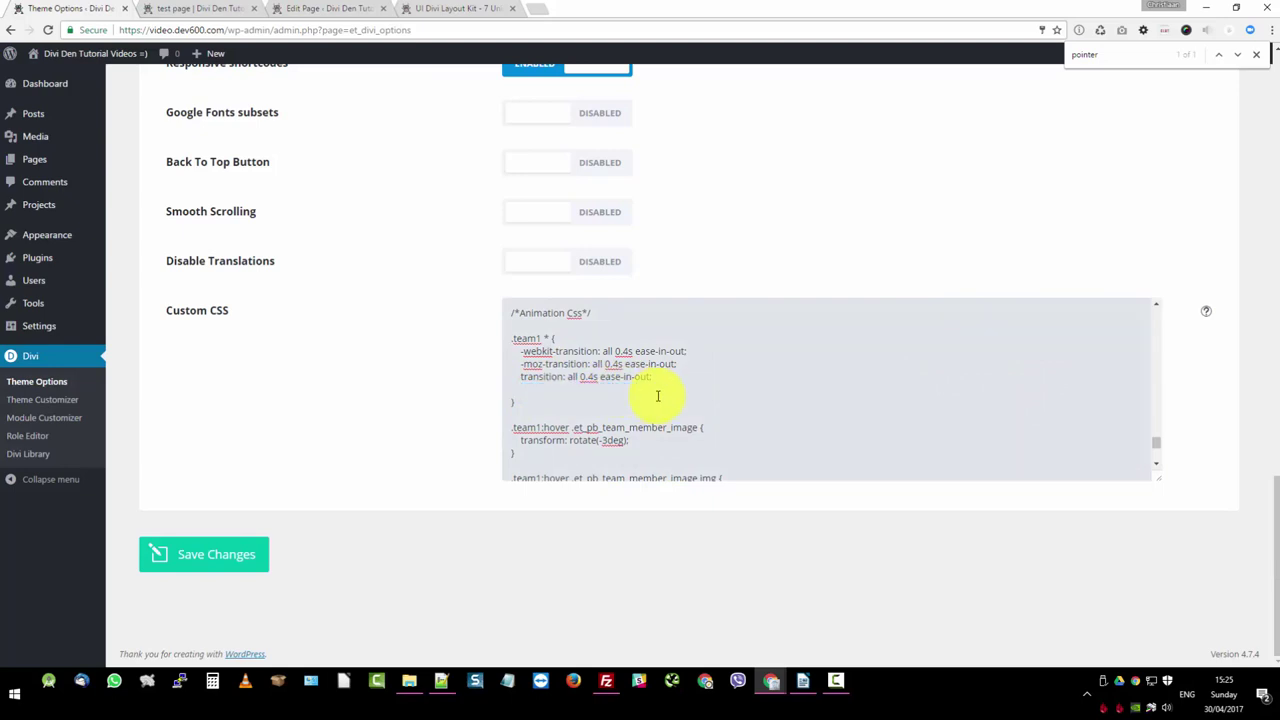
{"action": "key", "text": "Delete"}
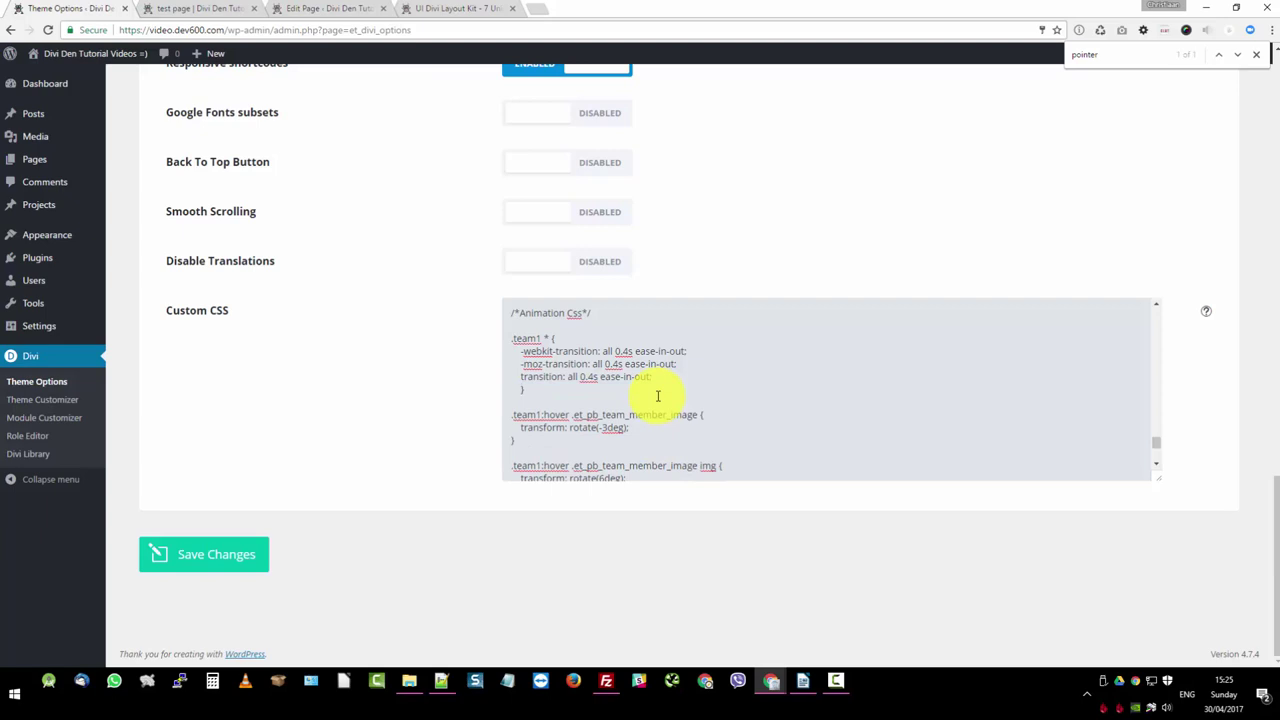
{"action": "left_click", "coordinate": [229, 553]}
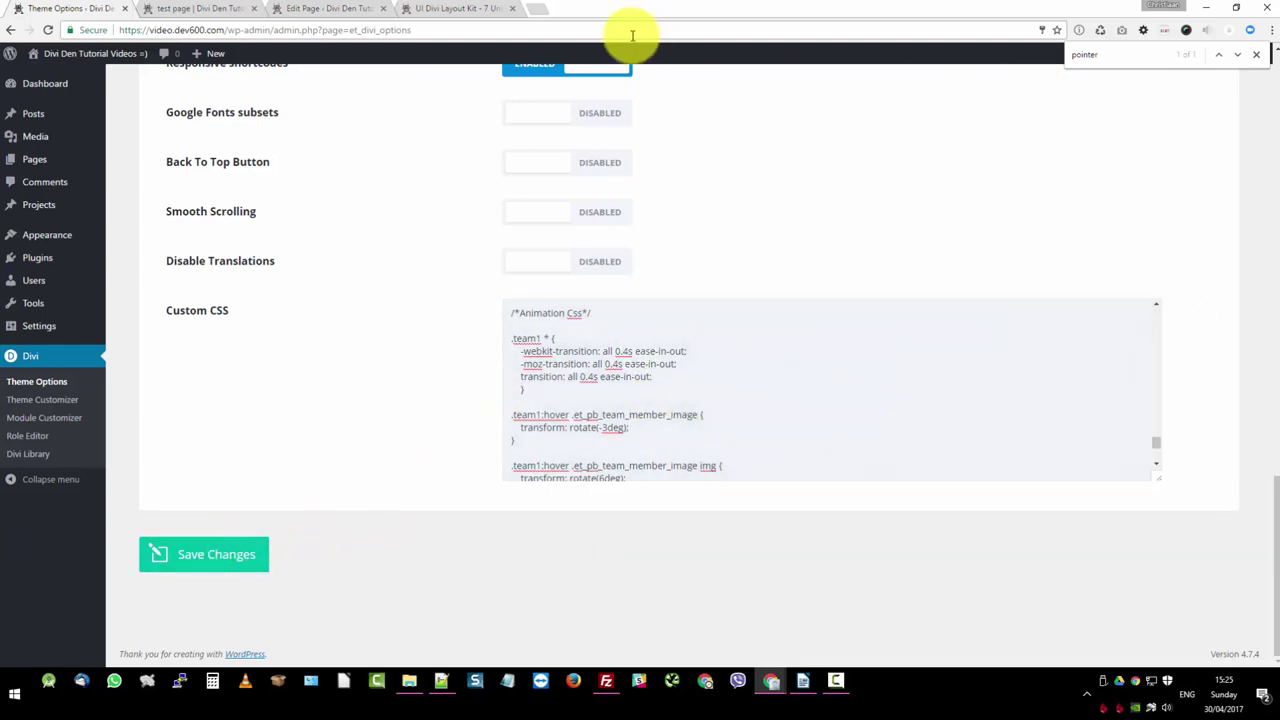
{"action": "left_click", "coordinate": [1256, 61]}
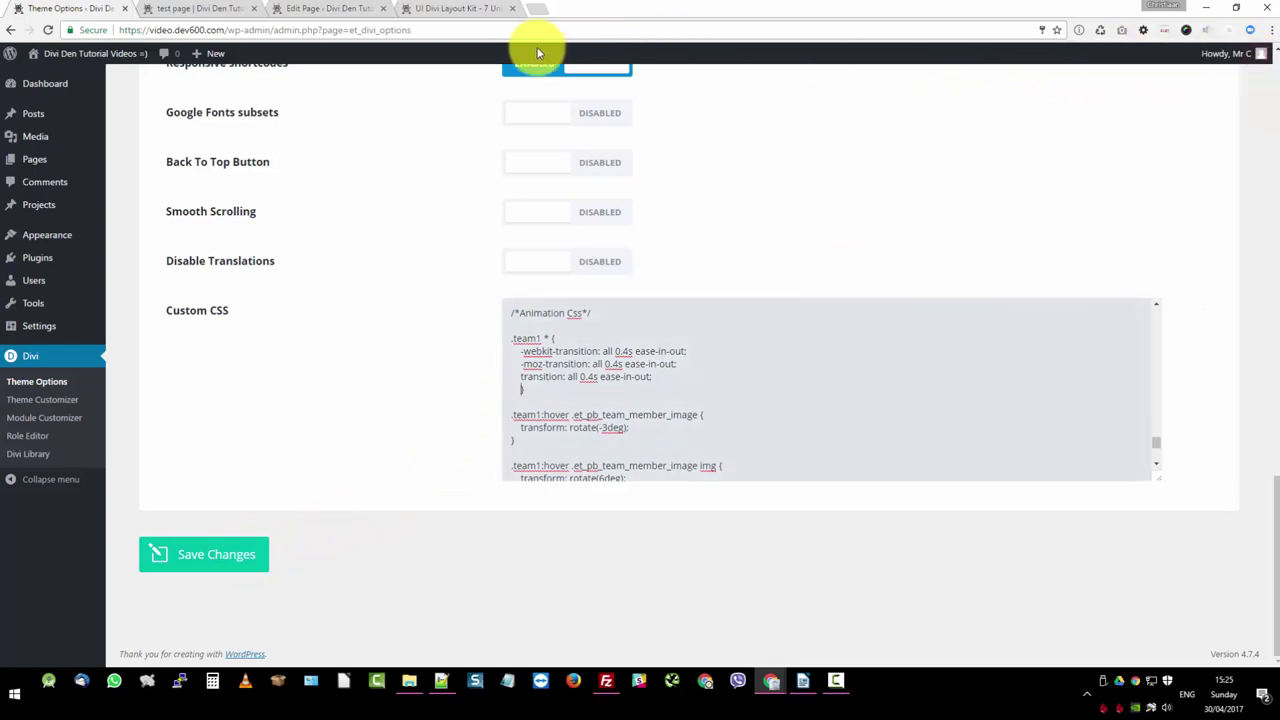
- Switch back to the live test page to view the four person cards
{"action": "left_click", "coordinate": [216, 10]}
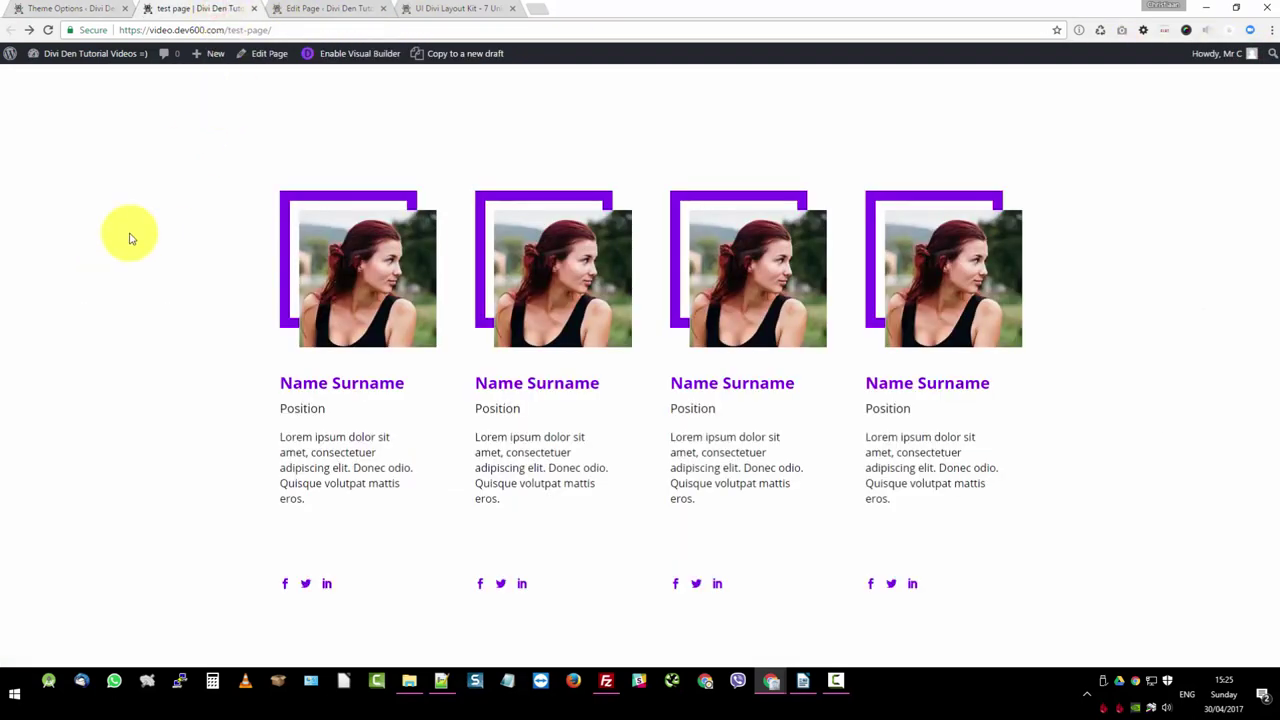